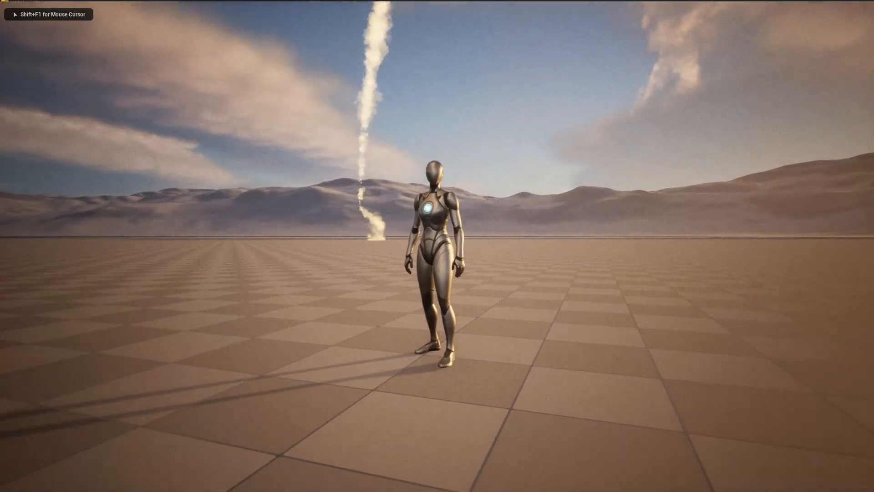
Move the character around the desert level to view the tornado, and end the play session.
key(s)
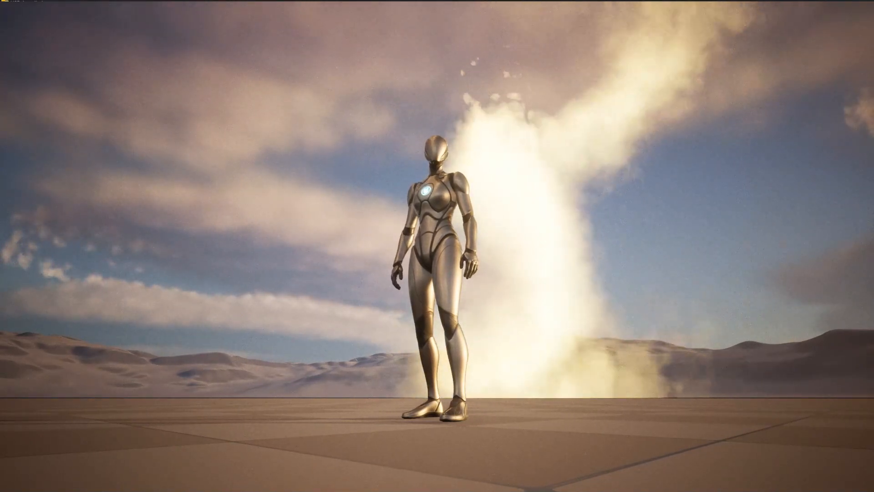
key(a)
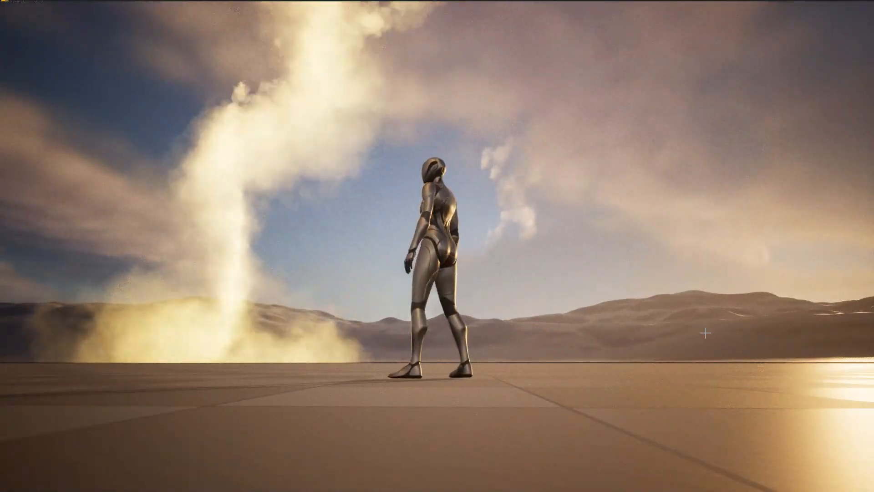
key(Escape)
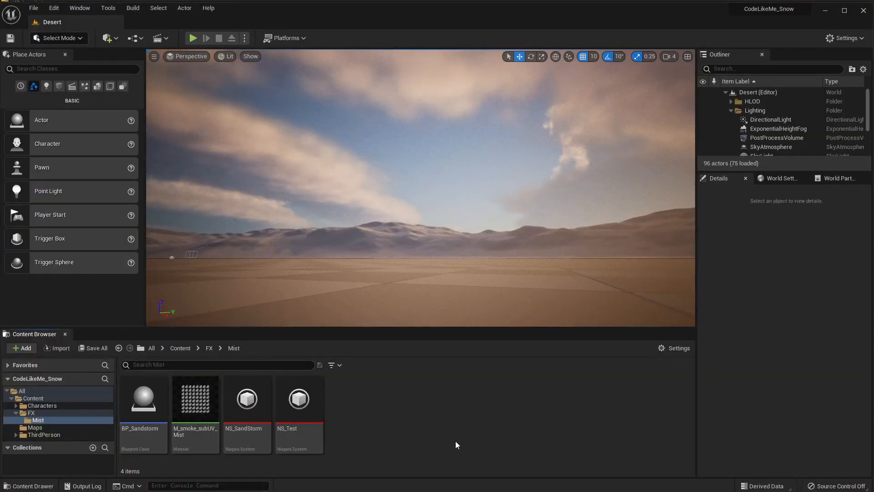
click(265, 444)
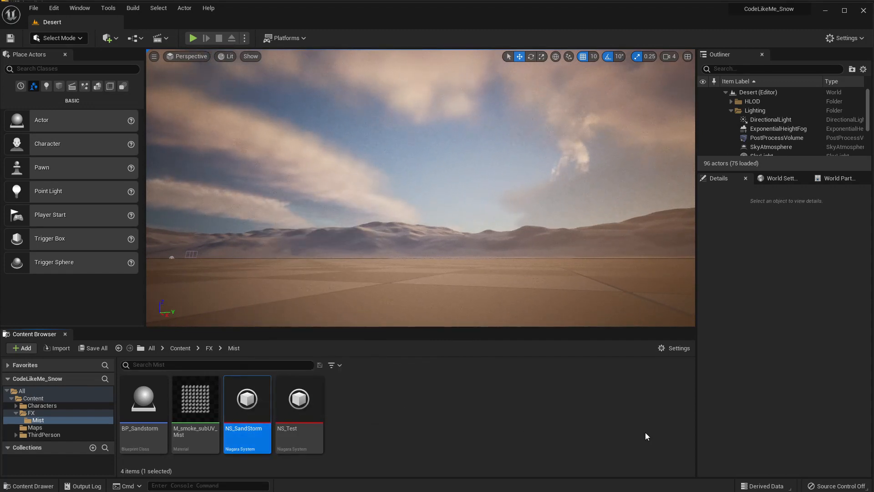
key(ctrl+d)
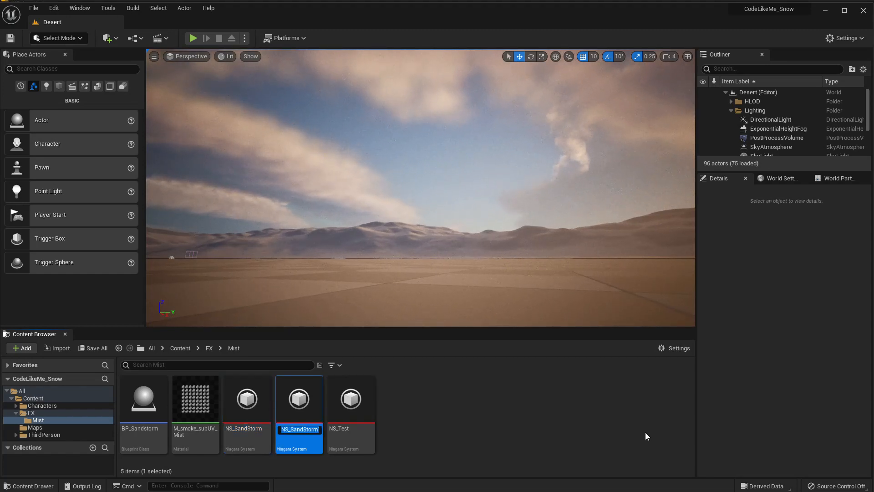
key(Escape)
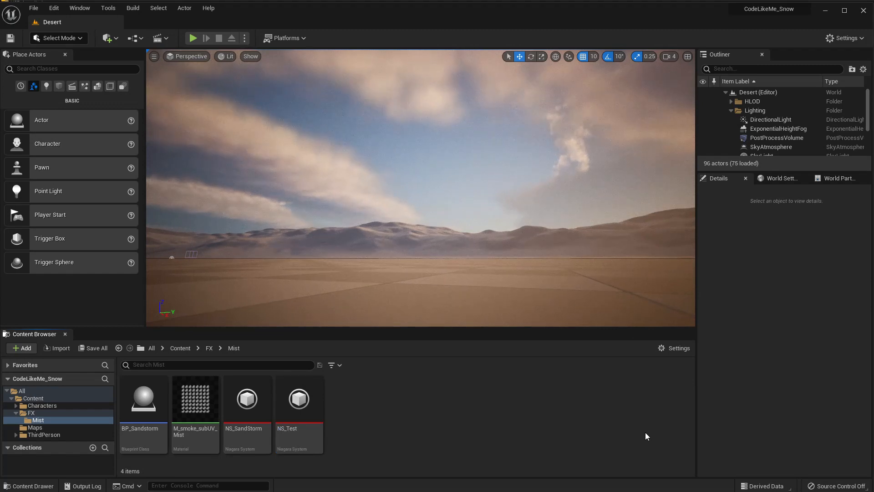
right_click(423, 408)
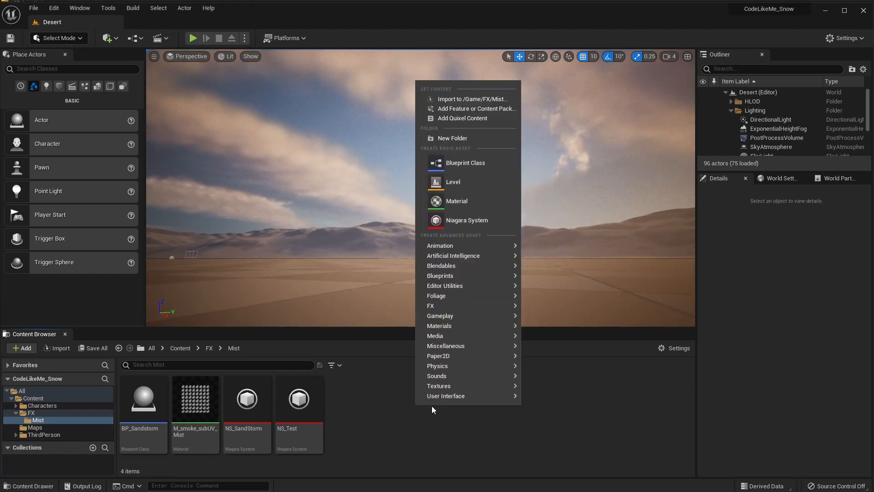
click(242, 419)
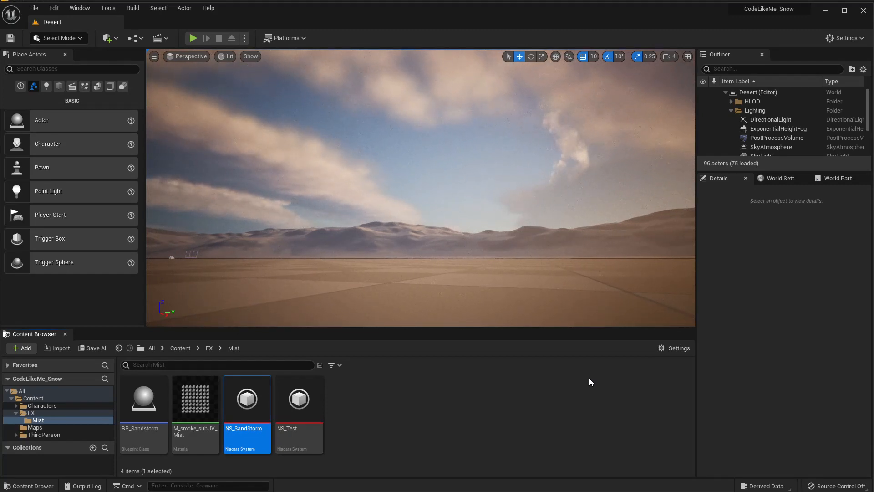
Create a Niagara System in the Mist folder from the Hanging Particulates emitter template and name it NS_Tornado.
right_click(374, 417)
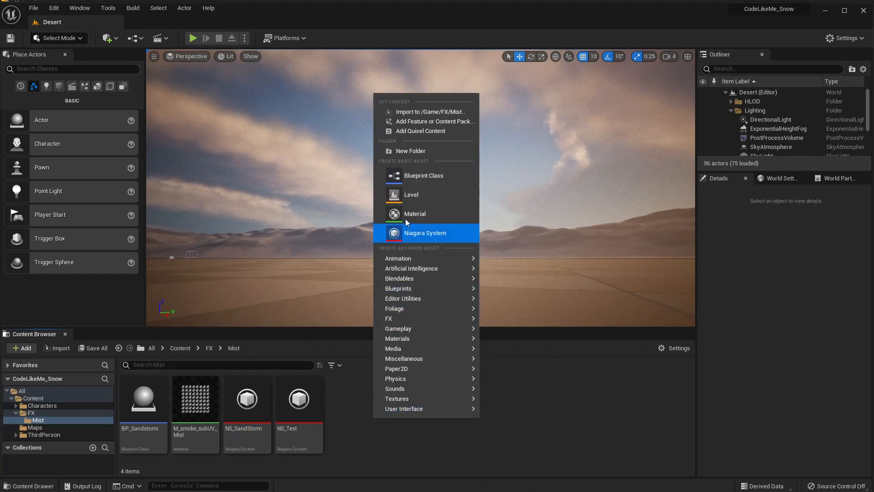
click(417, 233)
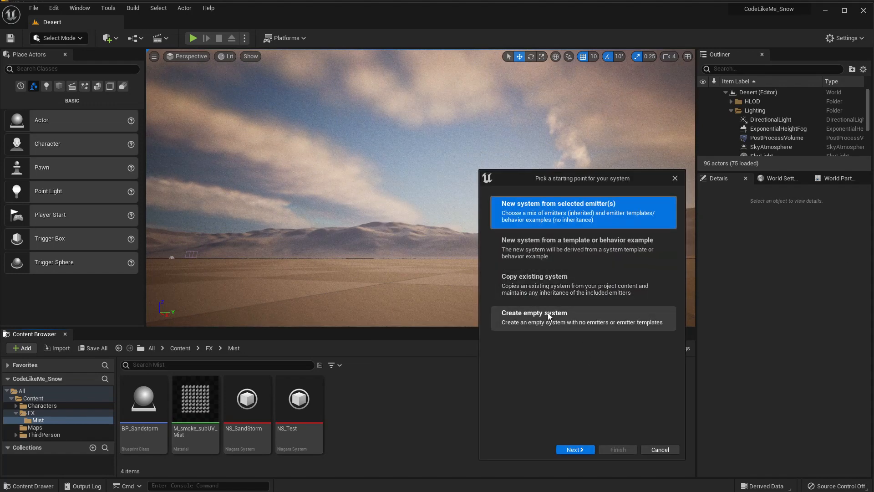
click(575, 450)
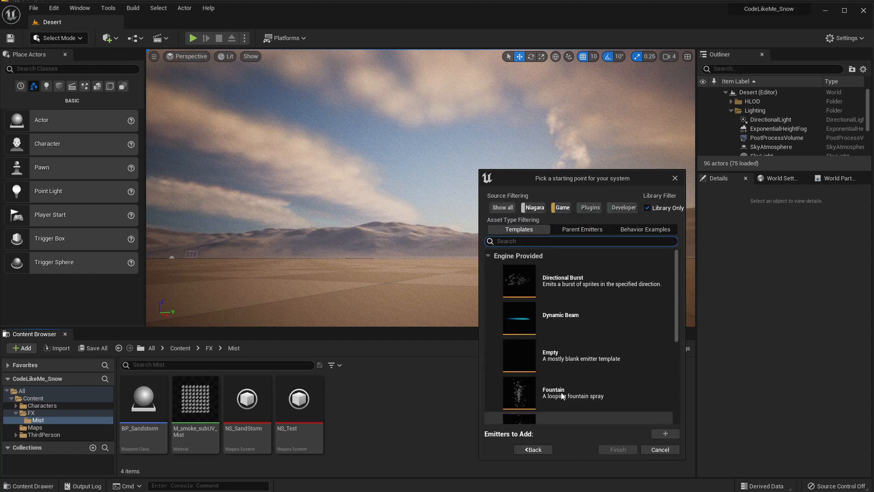
click(607, 283)
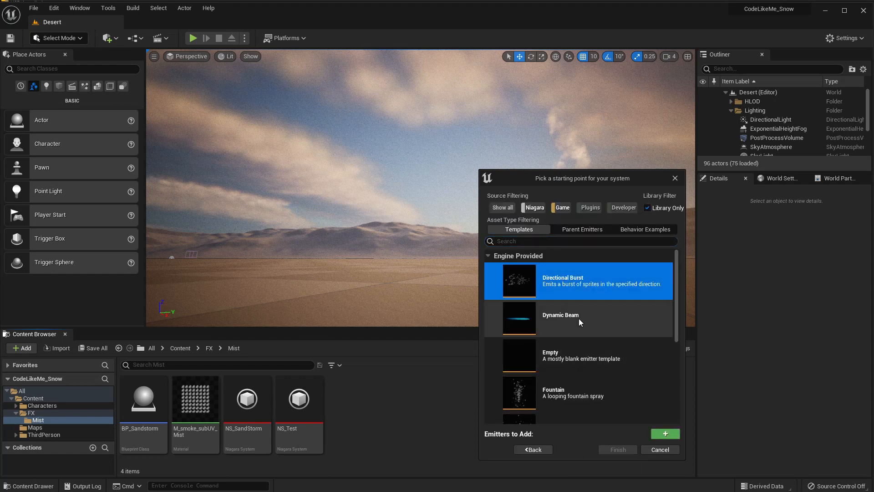
scroll(578, 340, down, 1)
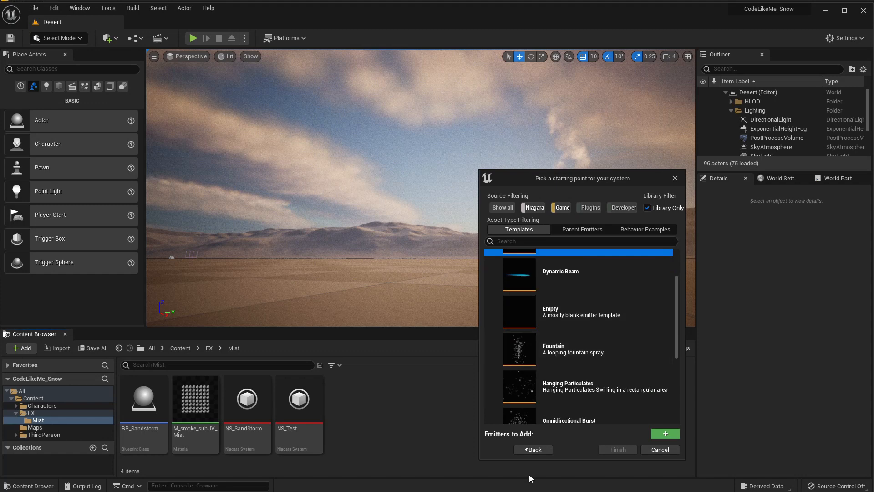
click(555, 398)
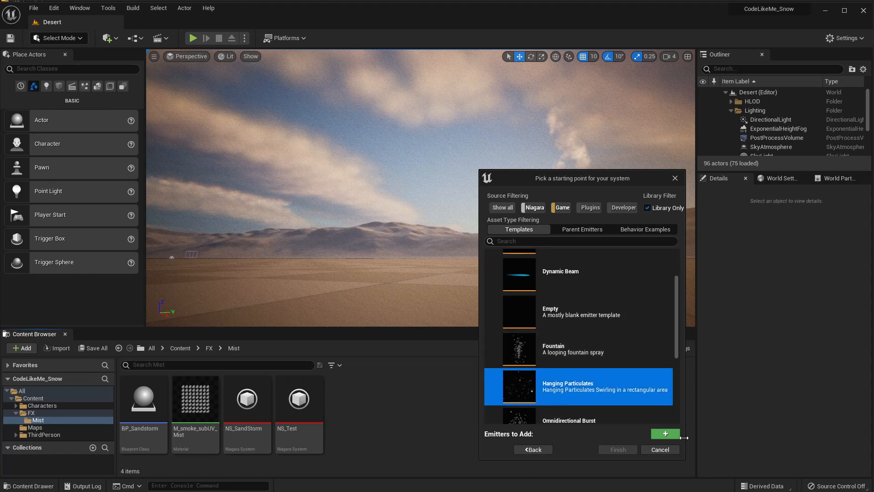
click(664, 434)
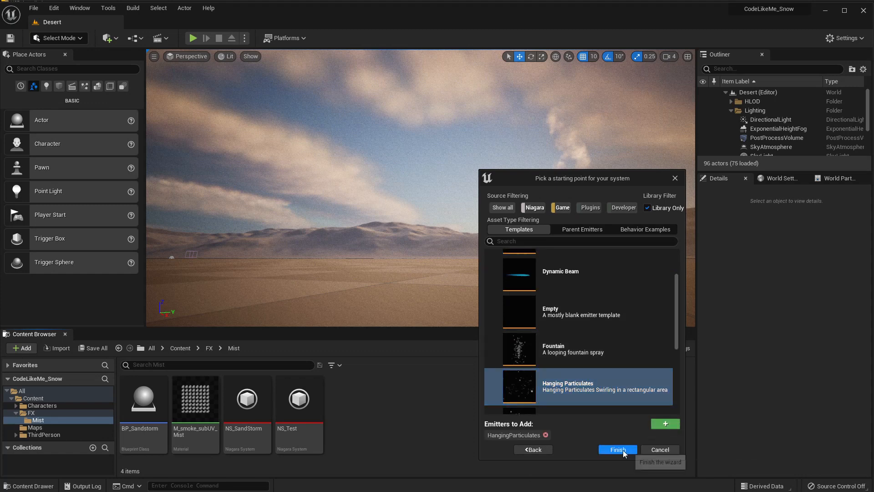
click(623, 450)
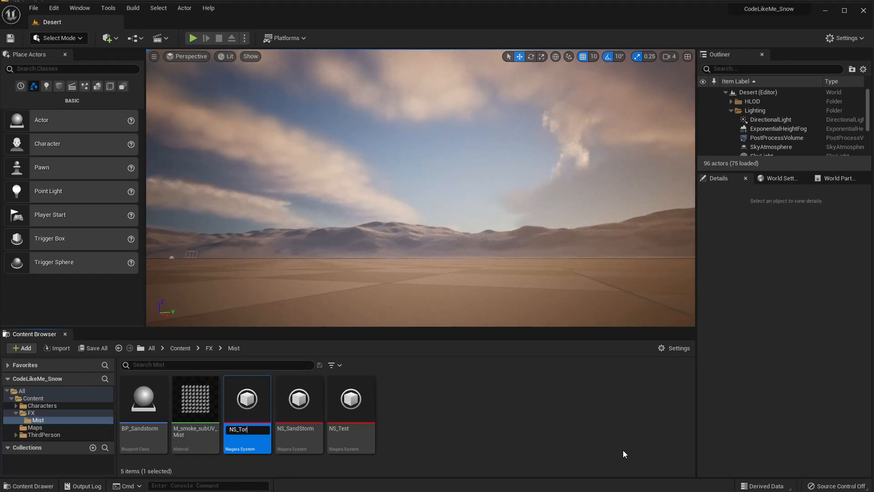
key(Return)
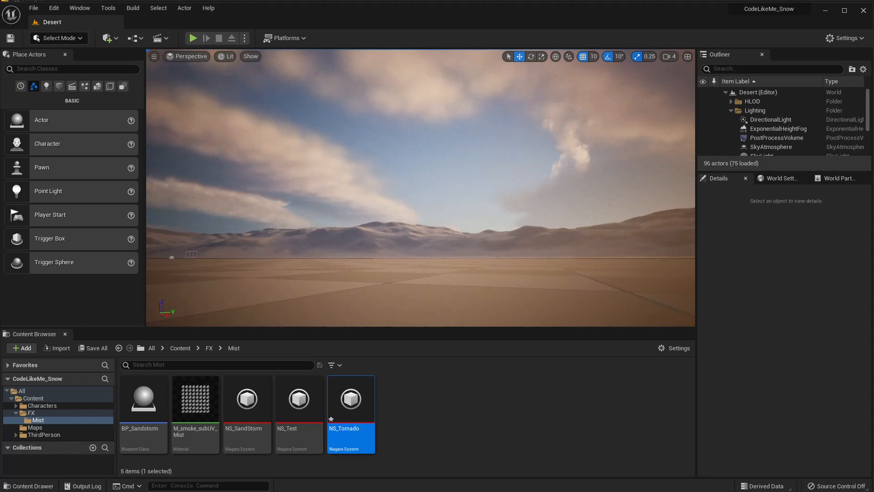
Open the NS_Tornado system and dock its editor window alongside the Desert level.
drag(350, 74, 347, 21)
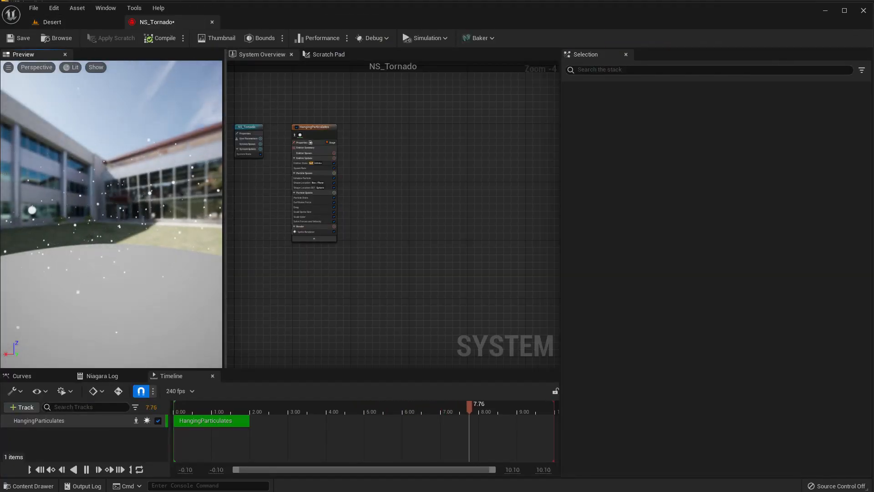
drag(100, 221, 128, 229)
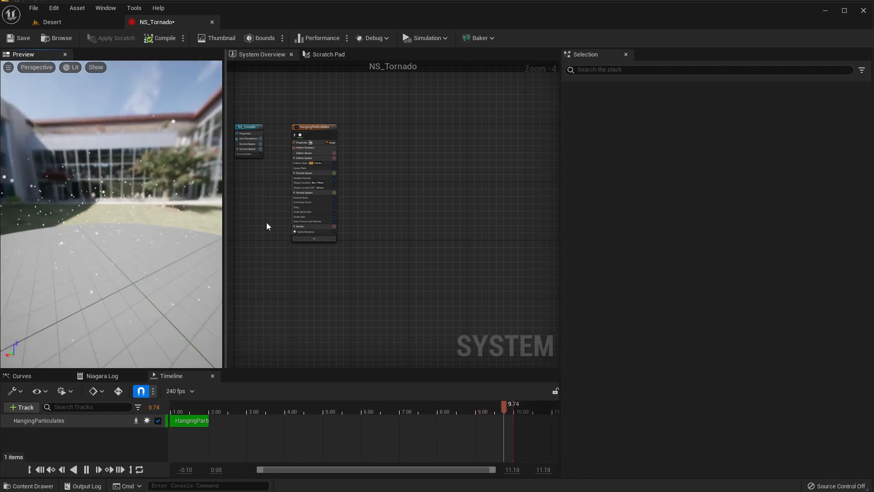
drag(128, 230, 151, 233)
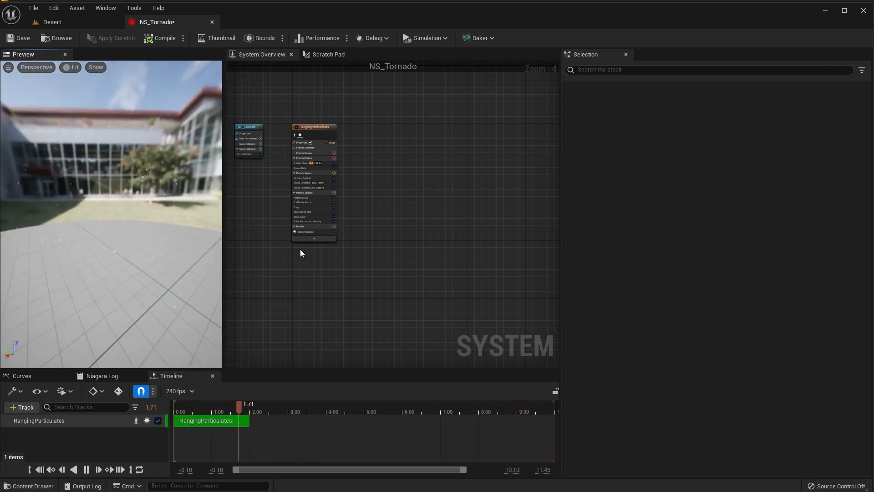
Assign the M_smoke_subUV_Mist material to the Sprite Renderer of the HangingParticulates emitter.
click(309, 232)
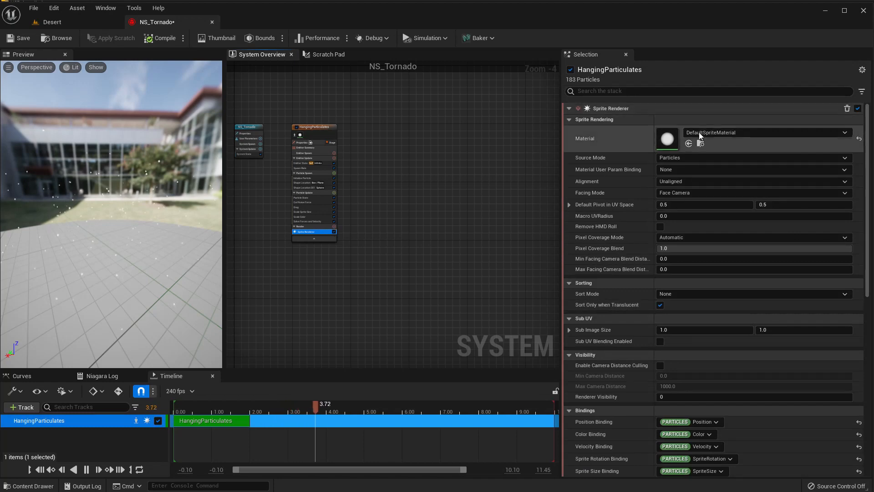
click(69, 21)
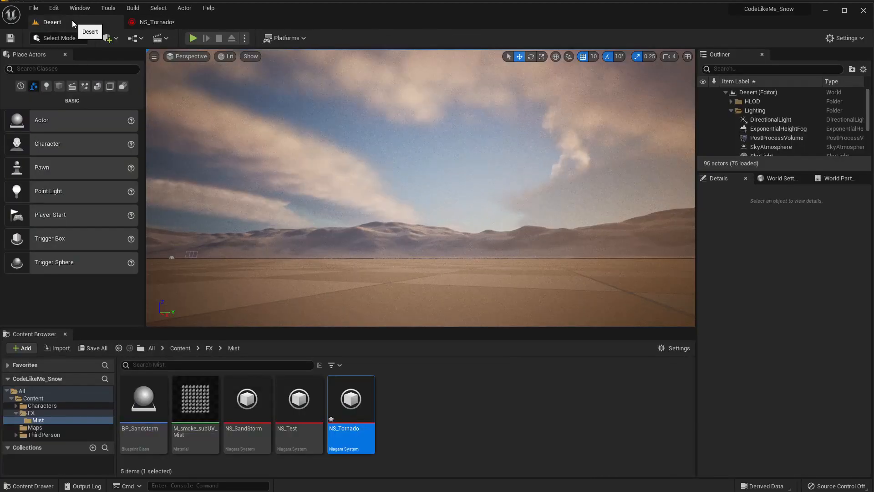
click(182, 412)
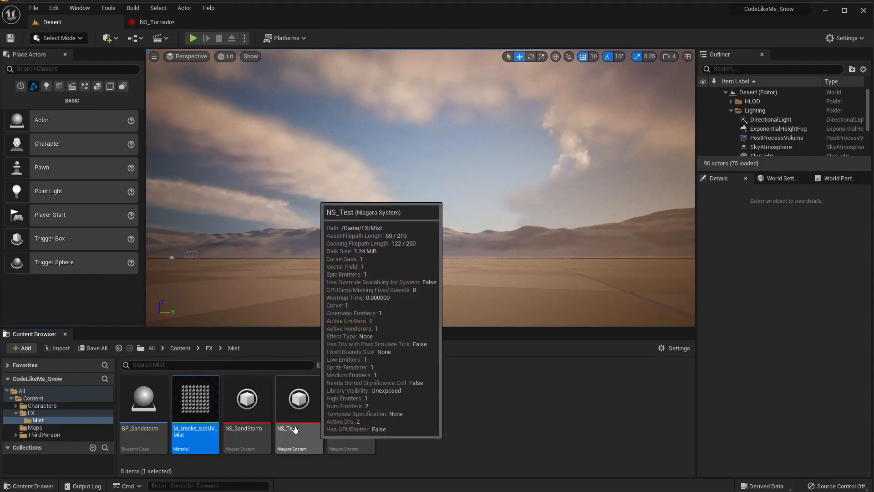
click(157, 21)
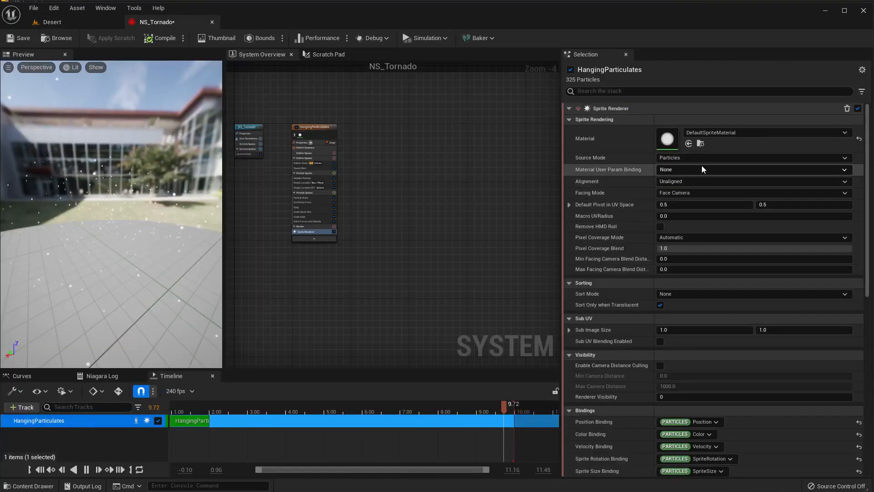
click(688, 143)
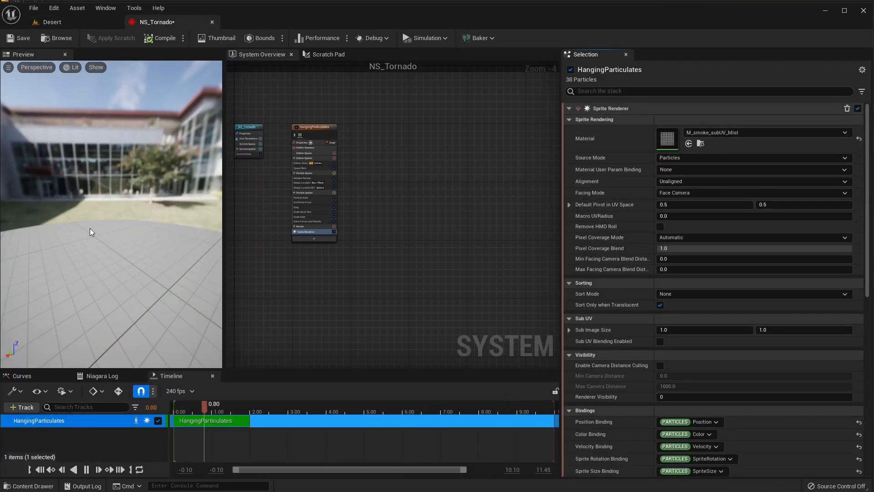
drag(89, 229, 200, 241)
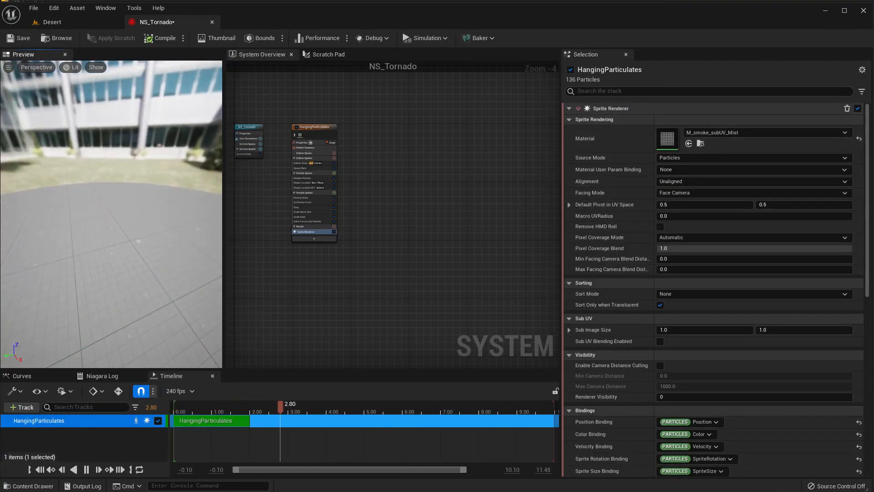
drag(122, 254, 153, 288)
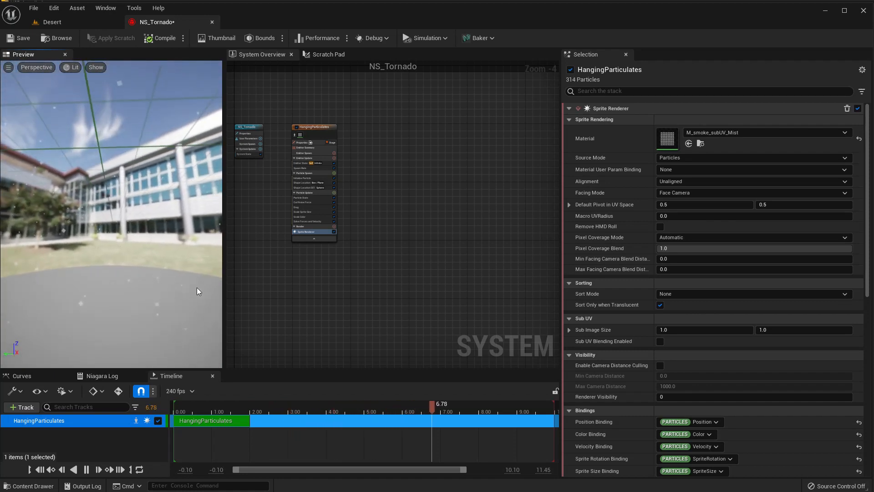
Set the uniform sprite size in Initialize Particle to a minimum of 20 and a maximum of 30.
click(307, 178)
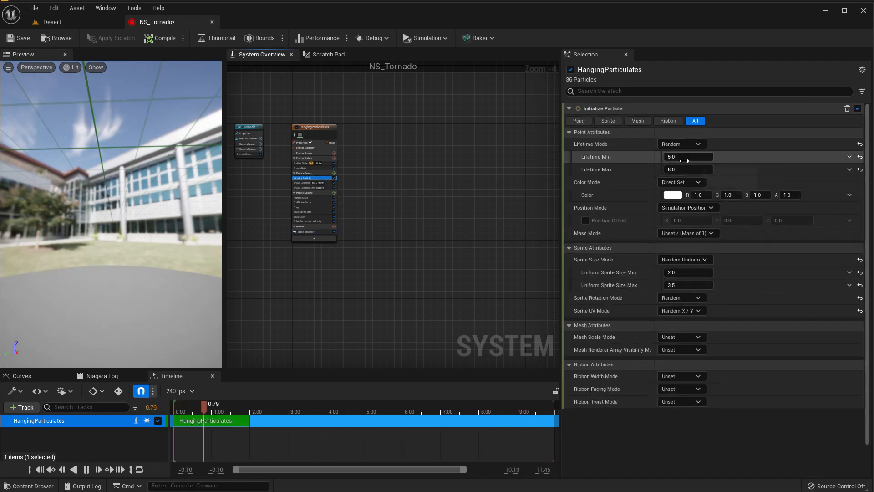
click(690, 273)
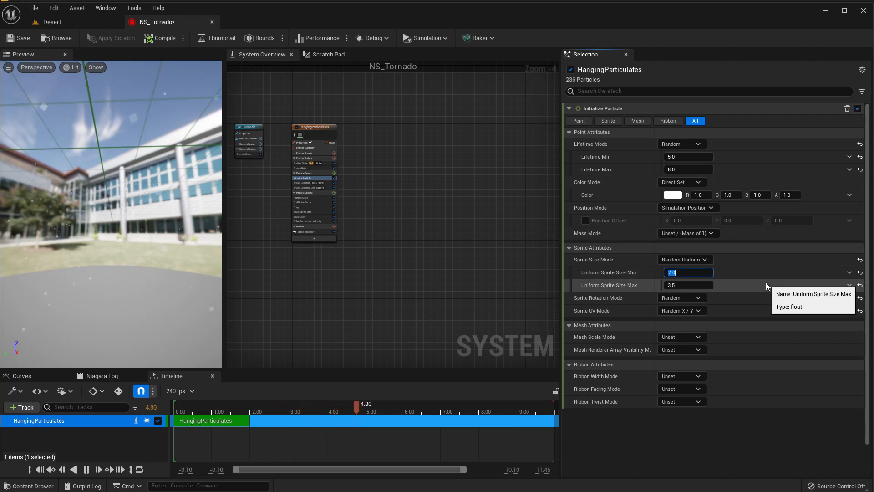
text(20)
key(Tab)
text(30)
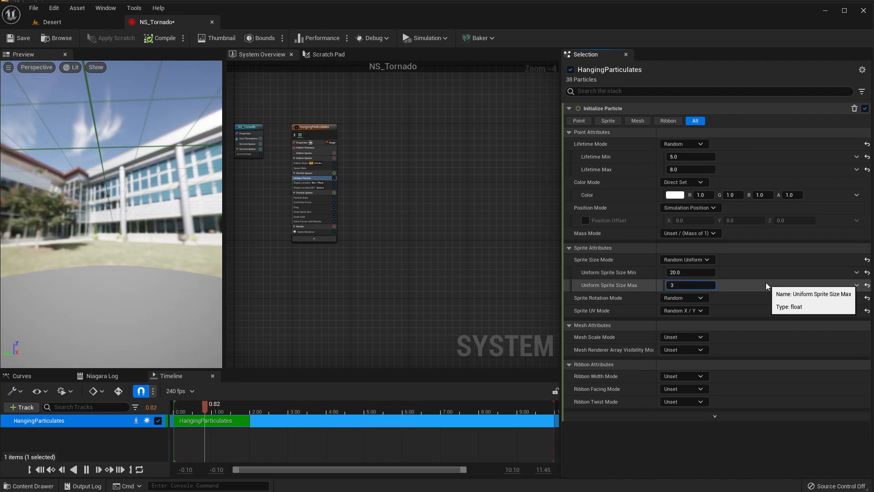
key(Return)
drag(144, 211, 136, 214)
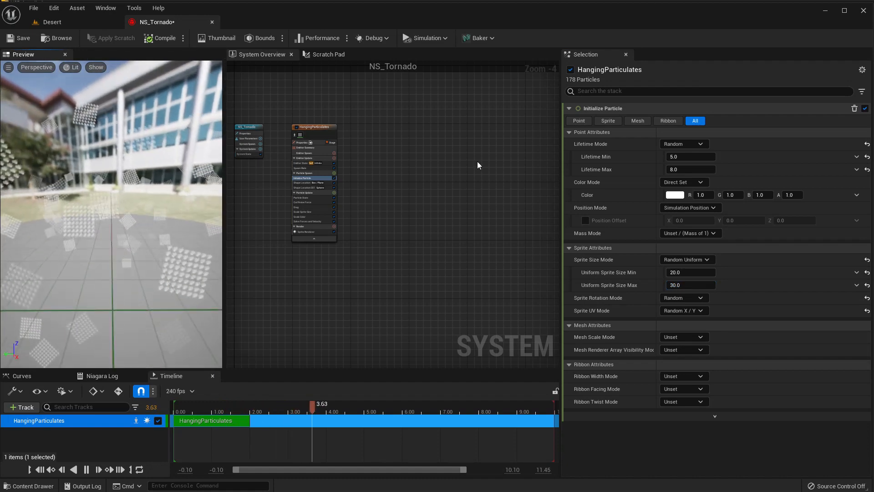
Set the Sprite Renderer's Sub Image Size to 8 by 8.
click(314, 232)
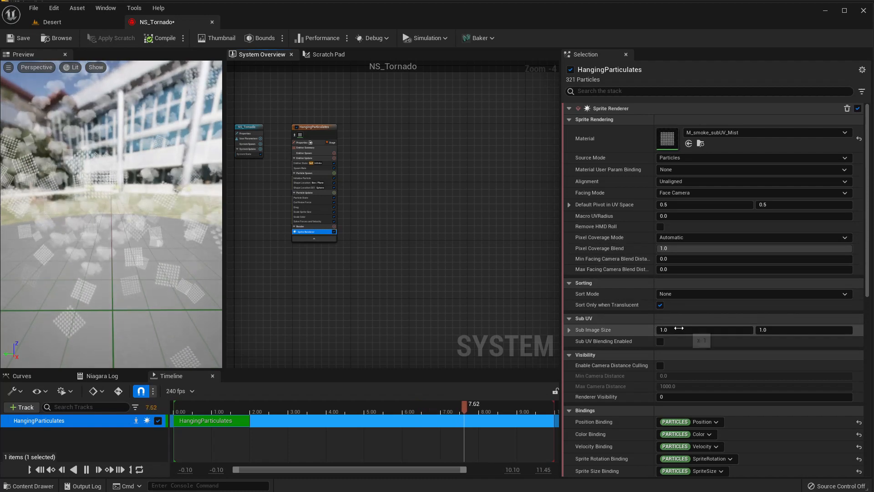
click(682, 331)
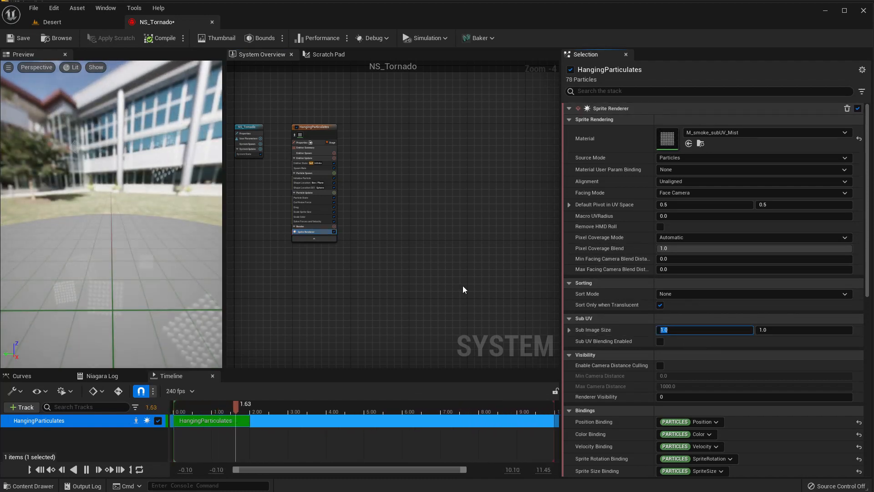
text(8)
key(Tab)
text(8)
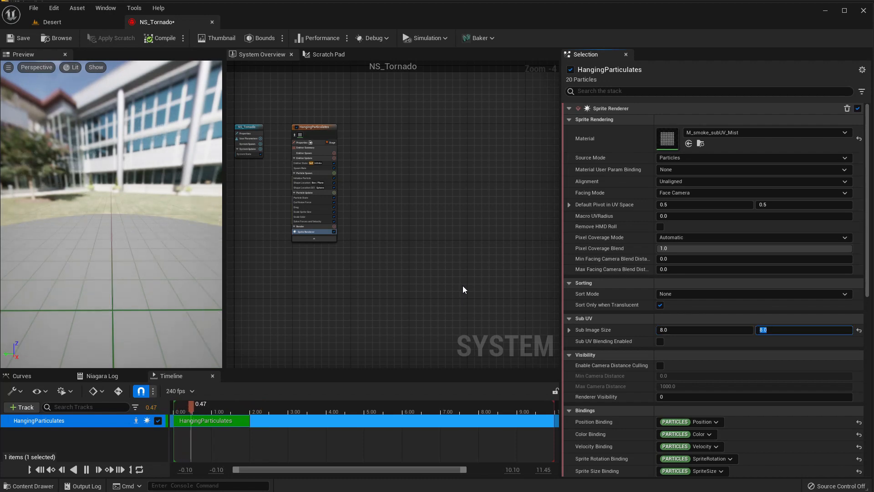
mouse_move(151, 275)
mouse_down()
mouse_move(177, 324)
mouse_move(195, 335)
mouse_move(159, 269)
mouse_up()
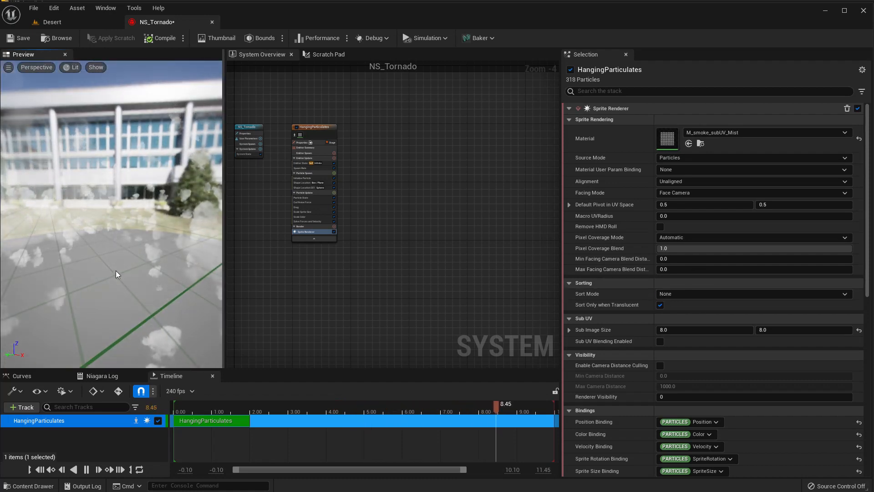
Add a Sub UVAnimation module to the Particle Update stage of the HangingParticulates emitter.
drag(117, 274, 132, 261)
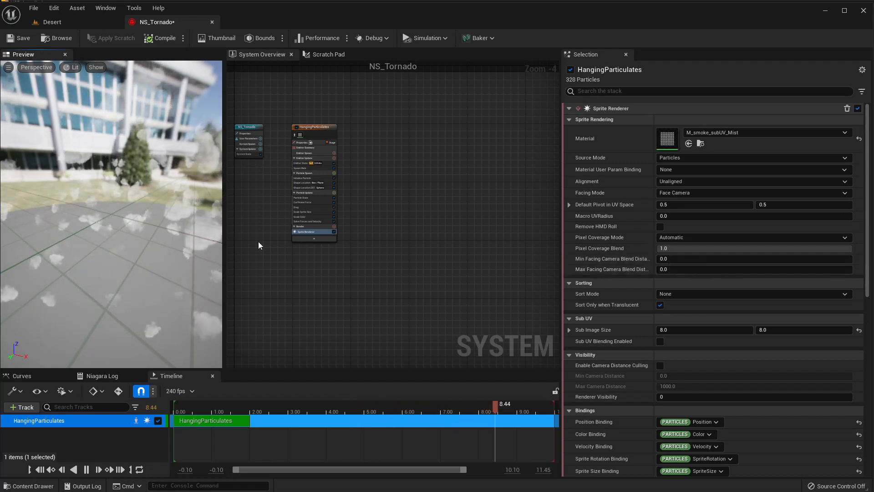
scroll(246, 136, up, 3)
click(395, 236)
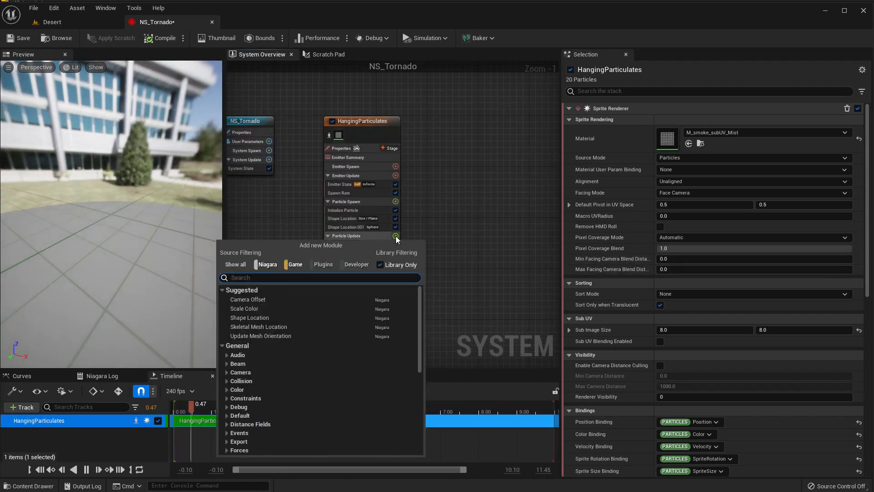
text(subu)
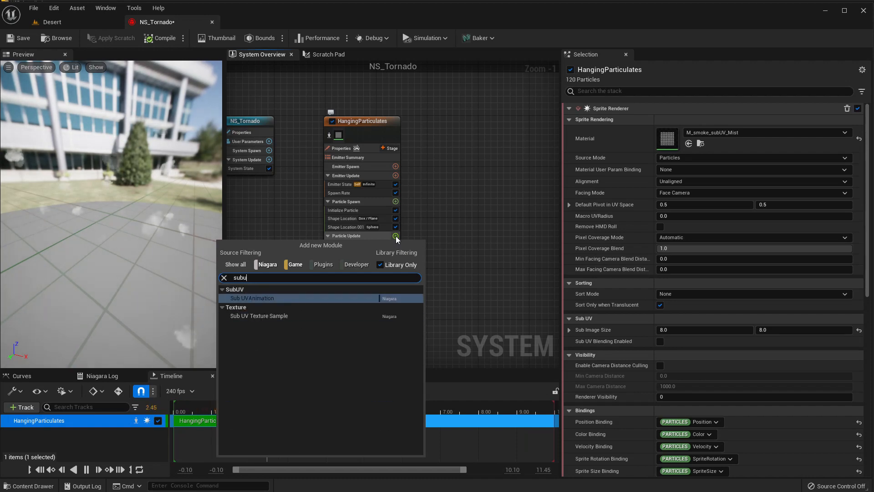
key(Return)
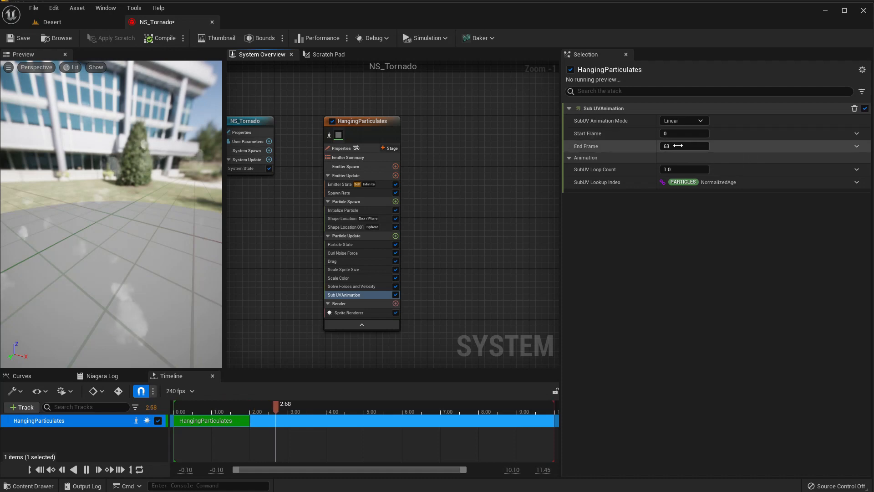
drag(158, 334, 146, 354)
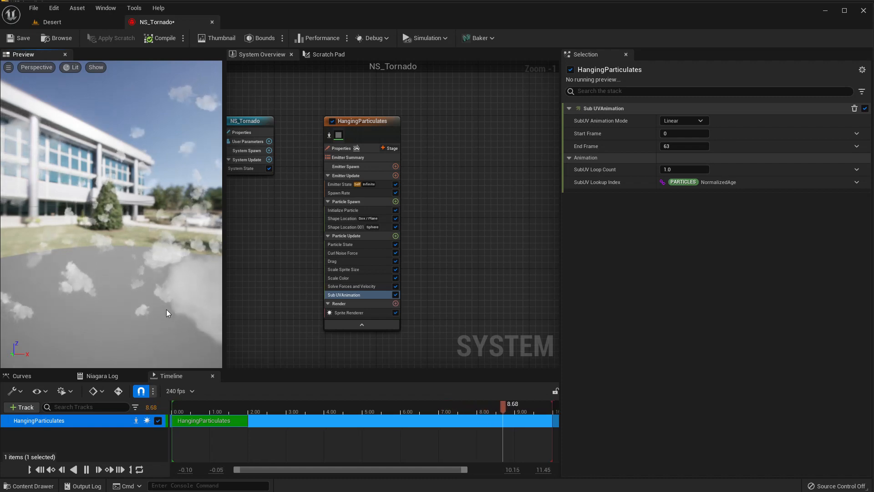
drag(178, 286, 144, 306)
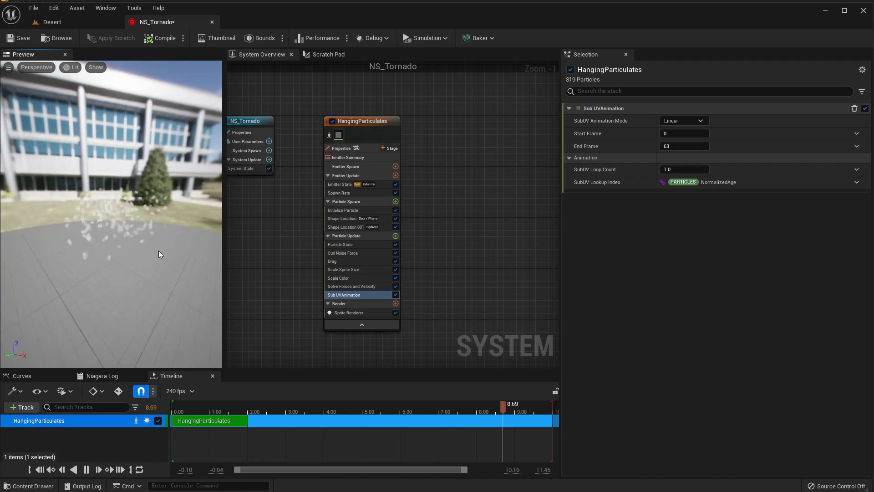
drag(91, 196, 91, 208)
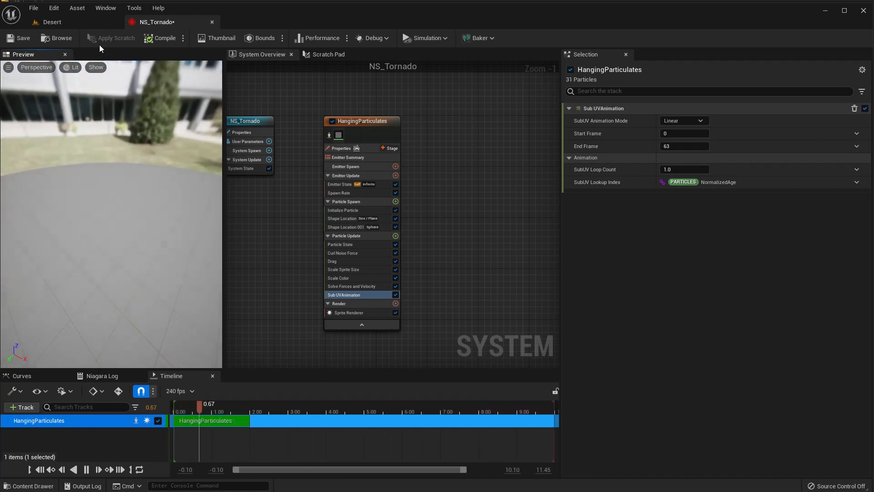
Place the NS_Tornado system on the ground in the Desert level.
click(77, 23)
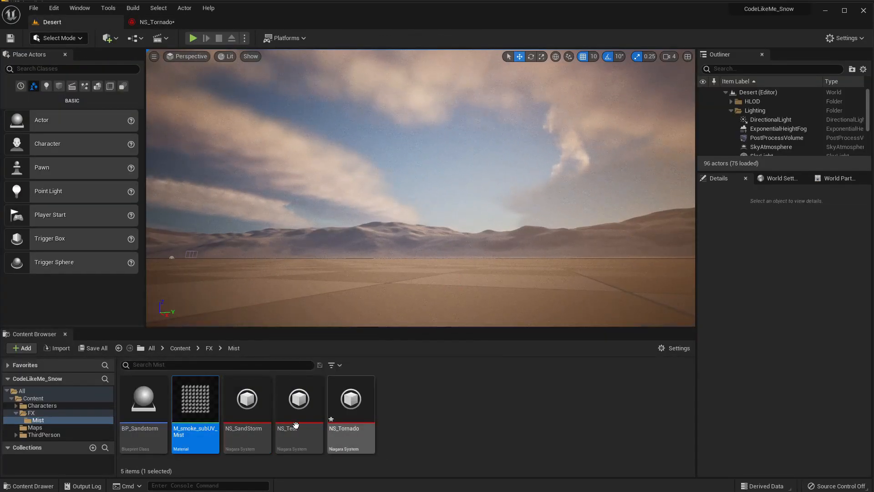
drag(354, 400, 493, 244)
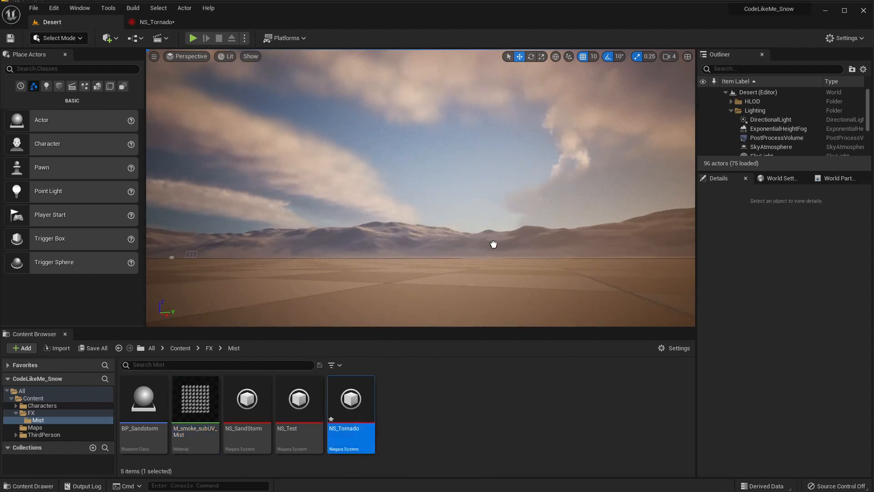
drag(510, 197, 510, 198)
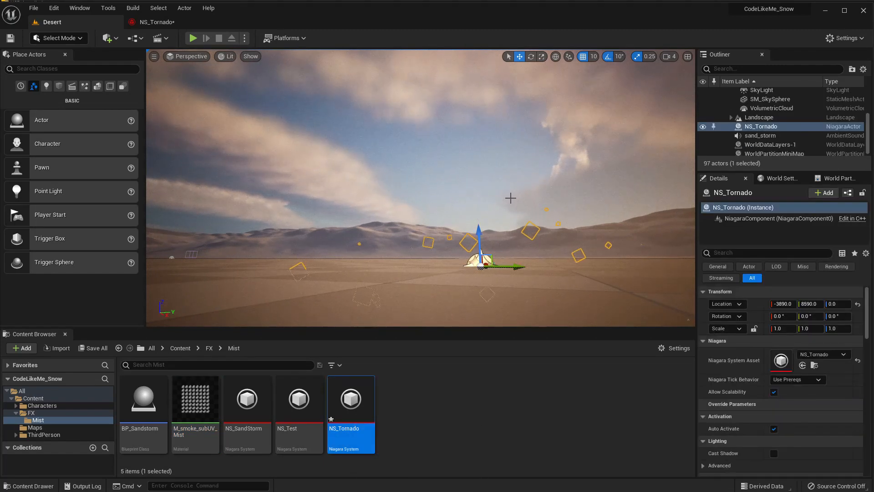
scroll(484, 157, down, 5)
scroll(489, 157, up, 6)
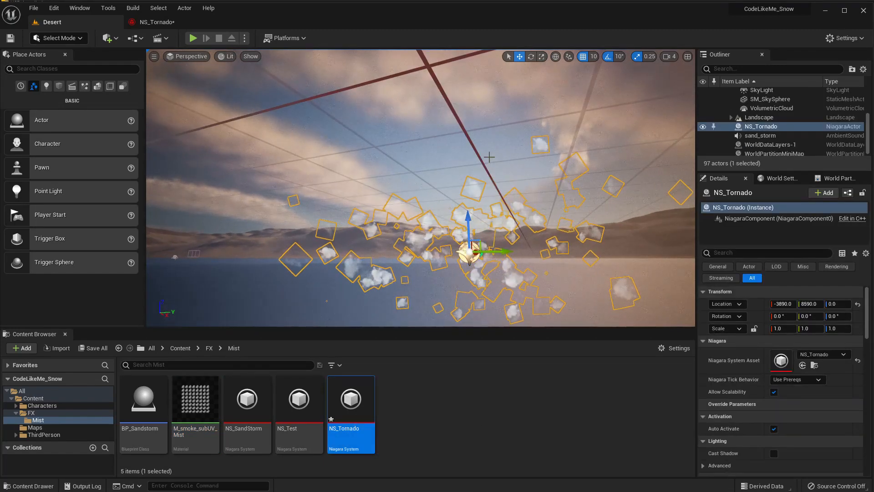
Move the NS_Tornado actor farther away along the X axis to a location of about 5750, then deselect it.
key(e)
right_drag(490, 157, 486, 218)
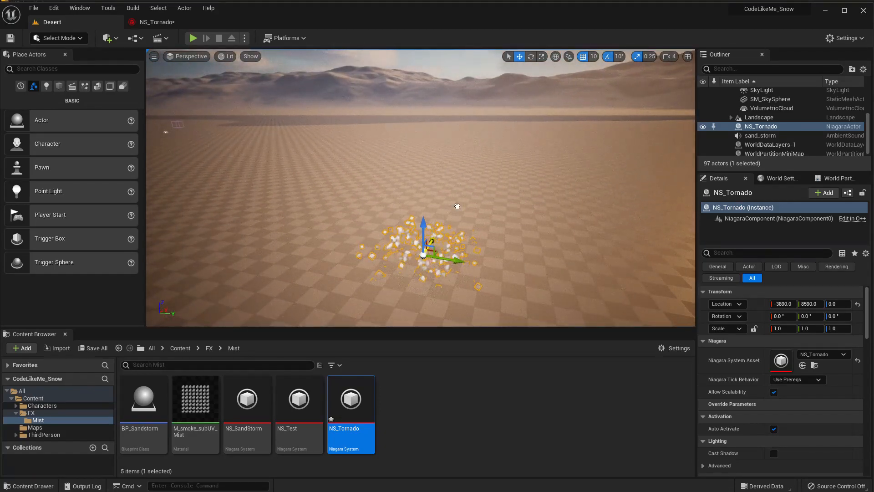
mouse_move(482, 152)
right_down()
mouse_move(478, 136)
mouse_move(455, 132)
mouse_move(459, 150)
mouse_move(478, 157)
right_up()
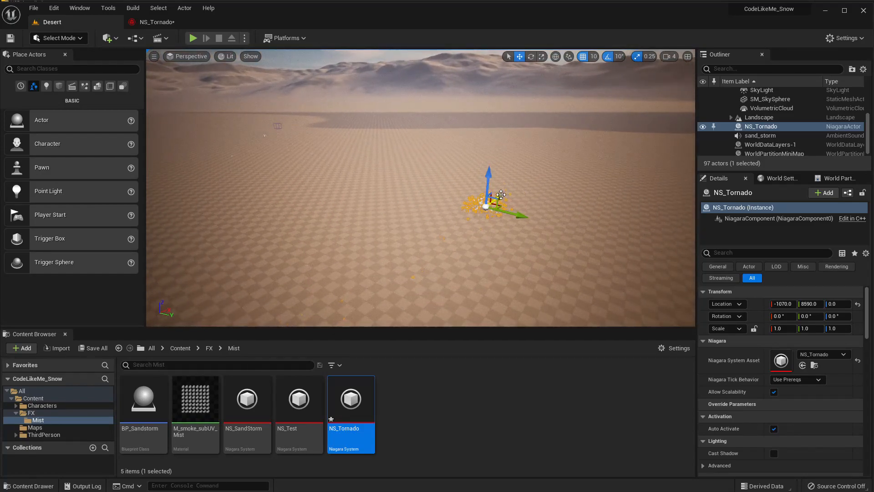
right_drag(478, 157, 495, 132)
key(q)
key(q)
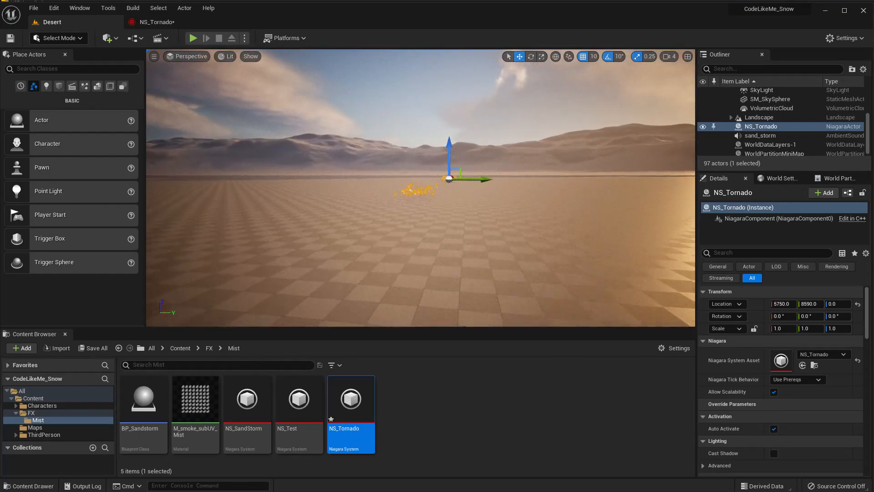
click(496, 210)
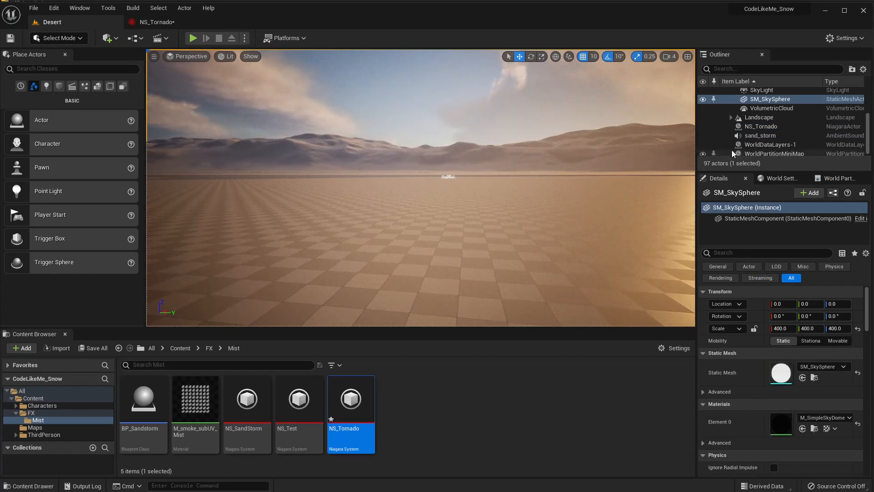
Delete the spherical Shape Location 001 module from the NS_Tornado emitter's Particle Spawn stage.
click(147, 23)
click(340, 226)
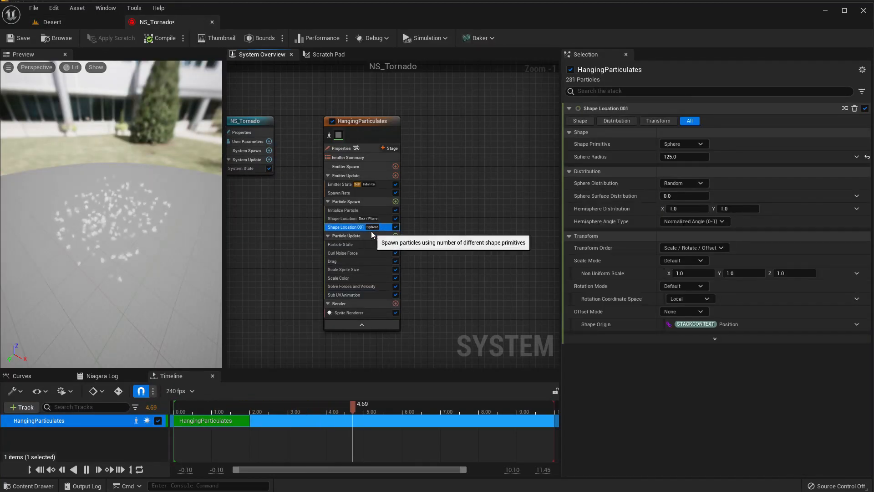
key(Delete)
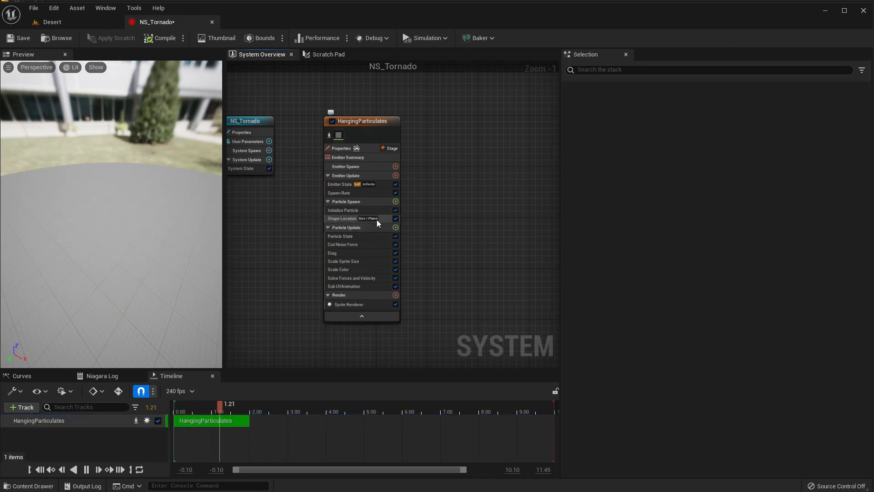
Change the remaining Shape Location module's Shape Primitive to Cylinder.
click(337, 218)
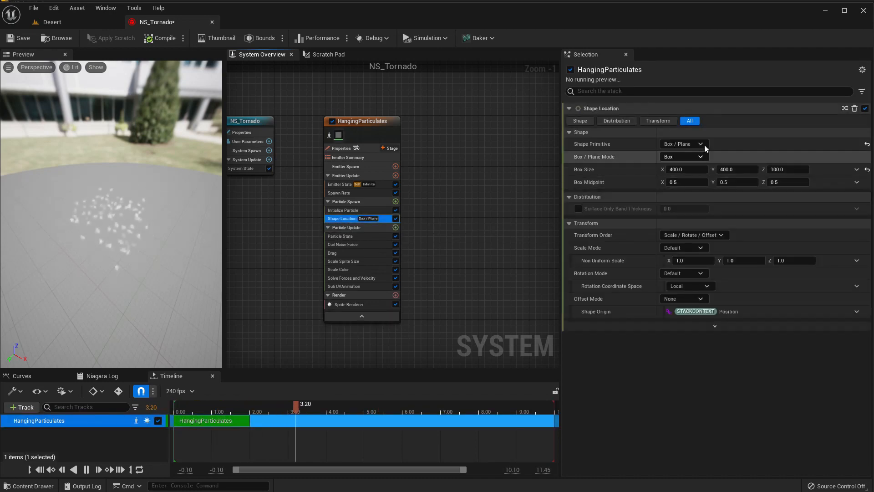
click(683, 143)
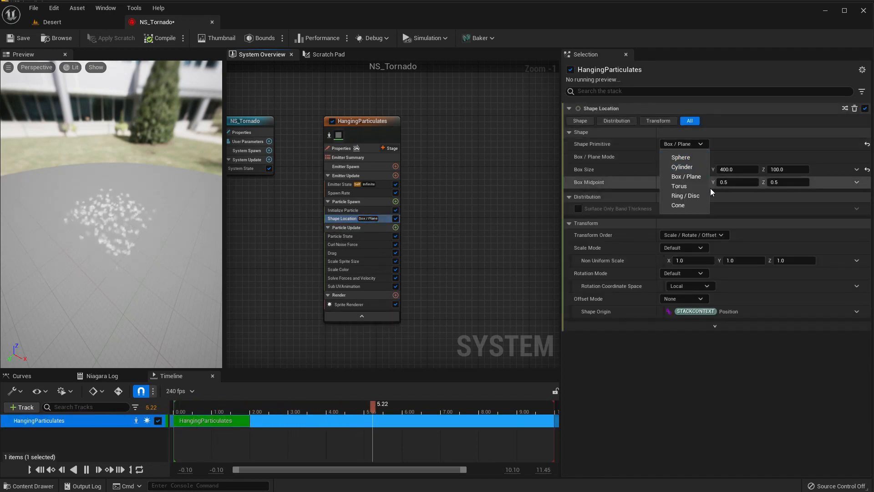
click(683, 167)
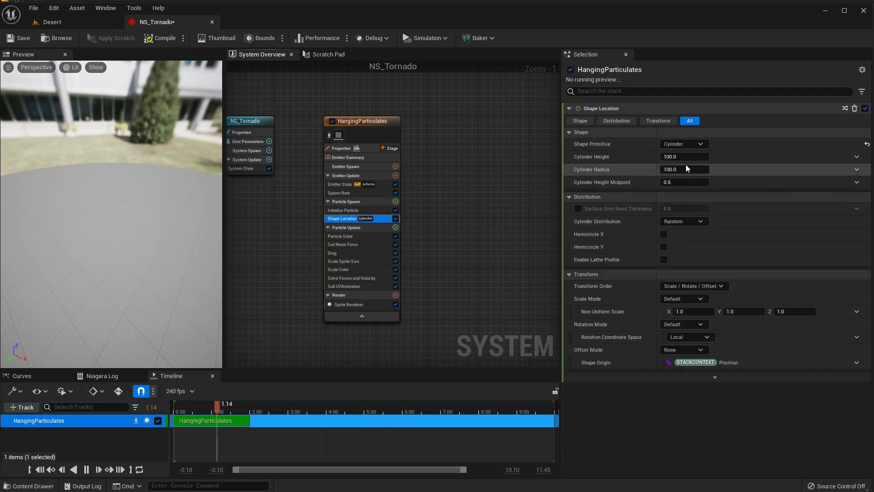
drag(154, 190, 163, 165)
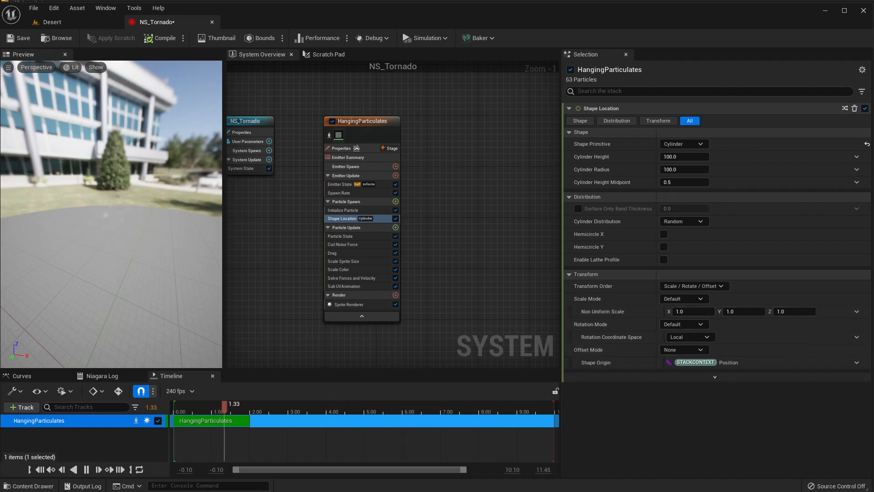
Set the Cylinder Height of the Shape Location module to 8000 and check the effect in the Desert level.
click(691, 156)
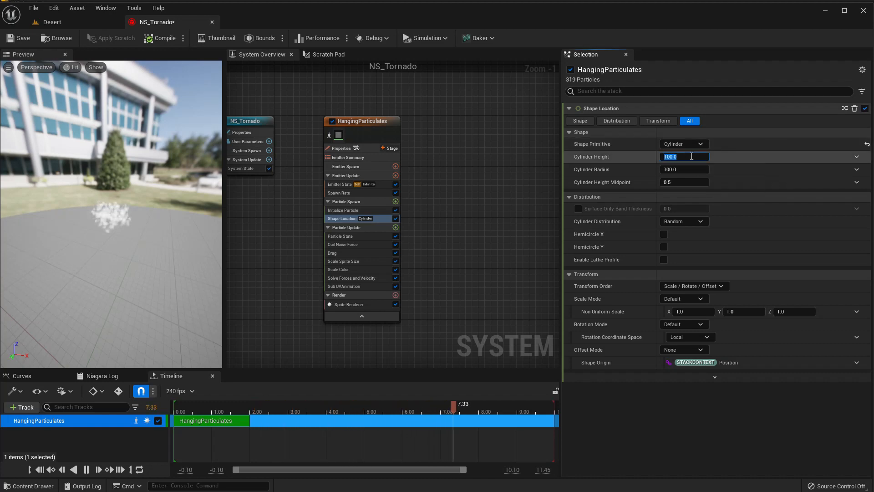
text(8000)
key(Return)
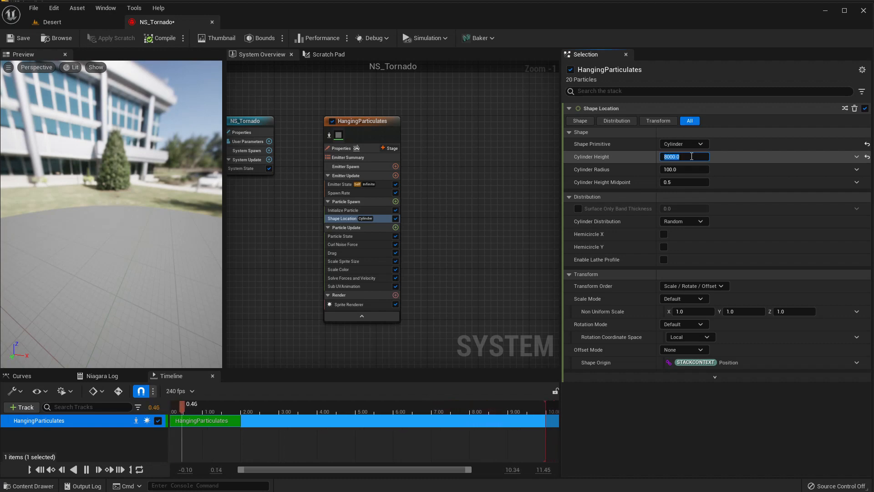
drag(143, 208, 119, 173)
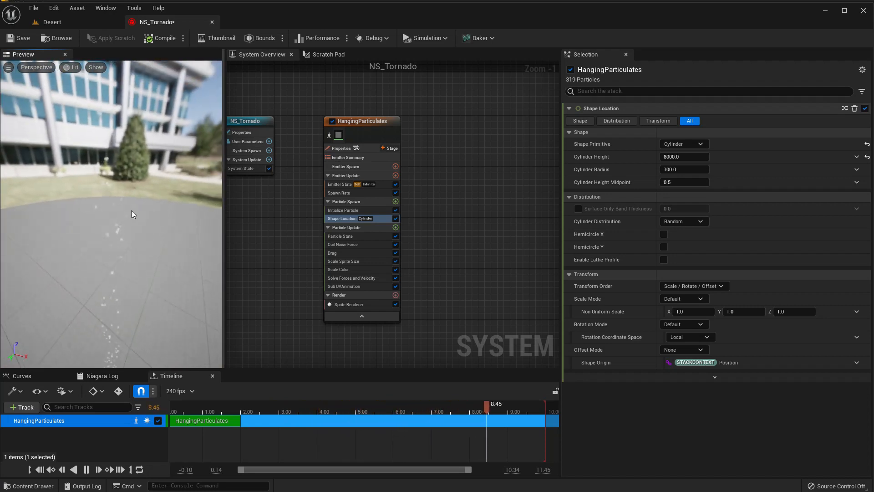
click(50, 22)
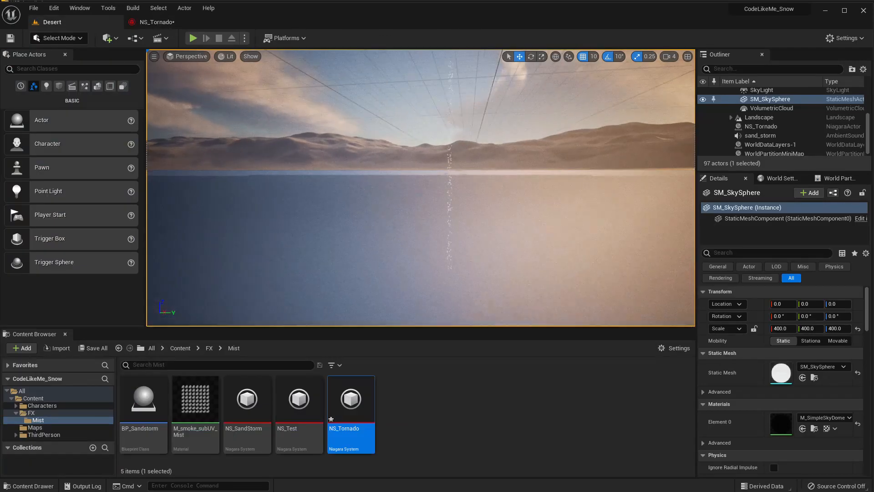
Set the Shape Location module's Offset Mode to Default and compare the particle column's height in the Desert level.
click(162, 22)
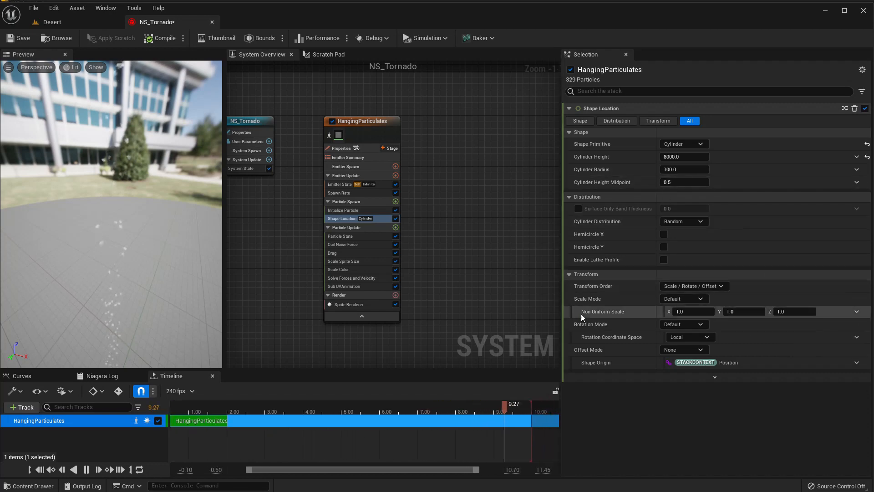
click(670, 350)
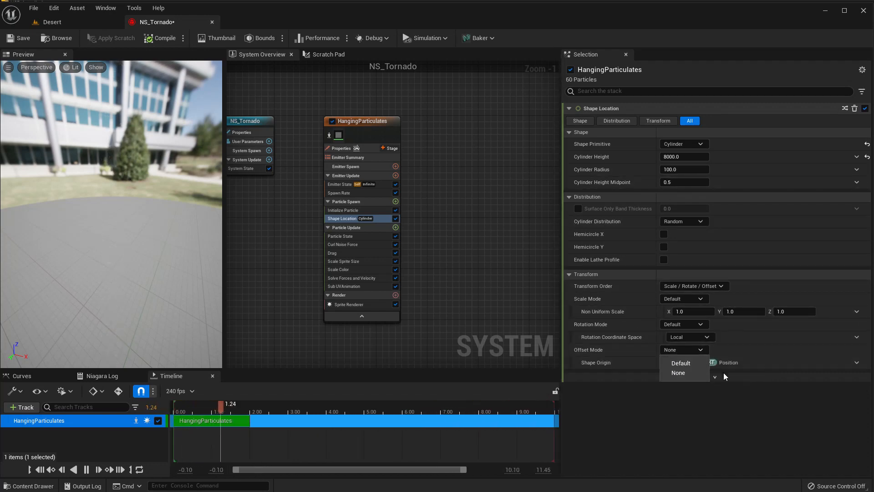
click(680, 363)
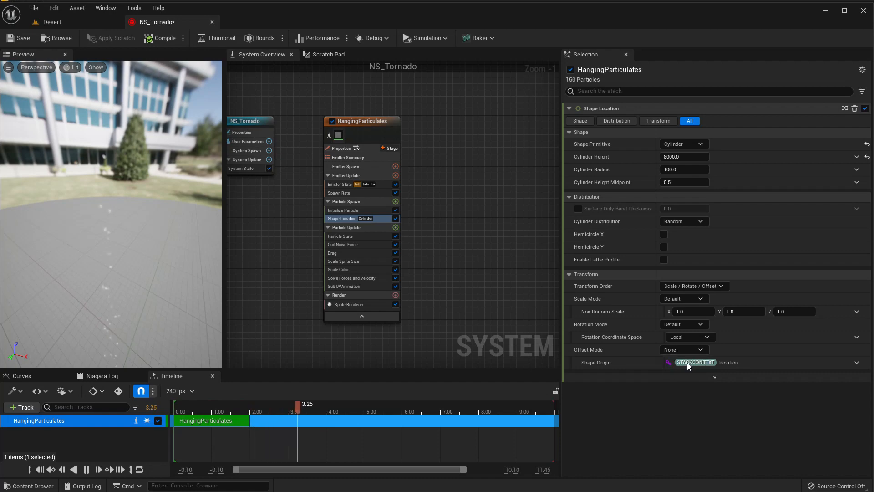
click(797, 375)
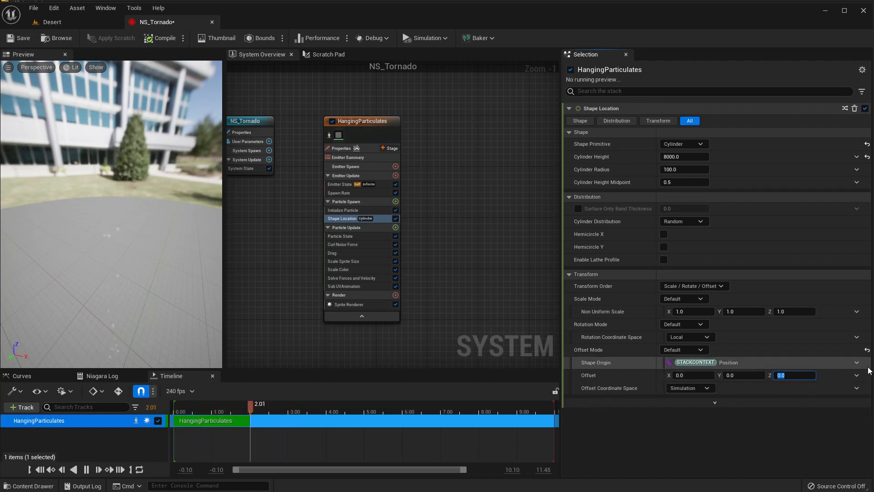
click(70, 22)
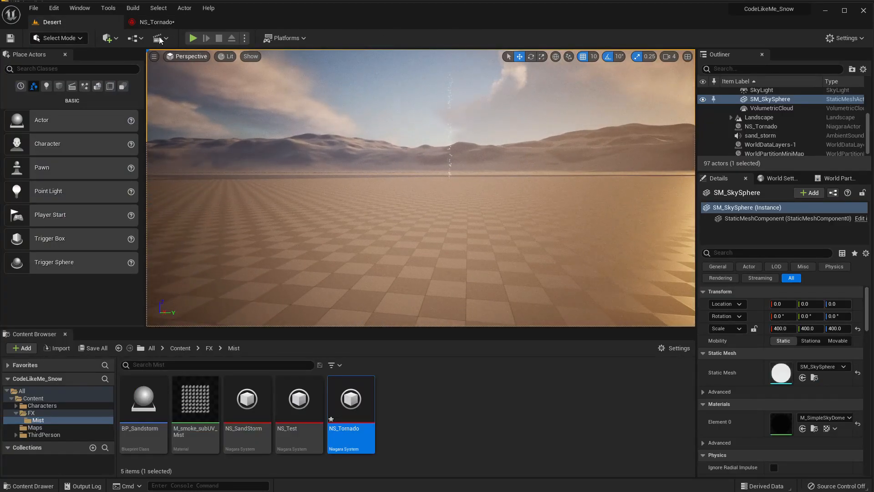
click(146, 22)
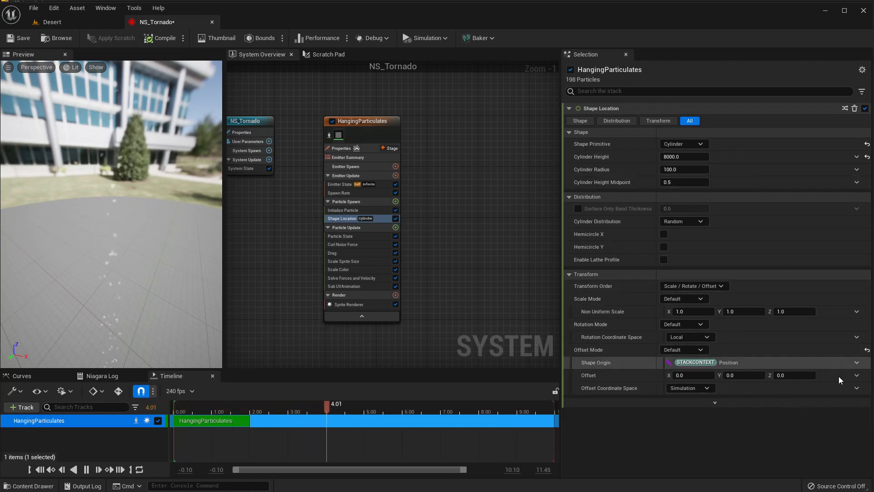
Set the Shape Location's Z offset to 3500 and check the raised particle column in the Desert level.
click(806, 375)
text(35)
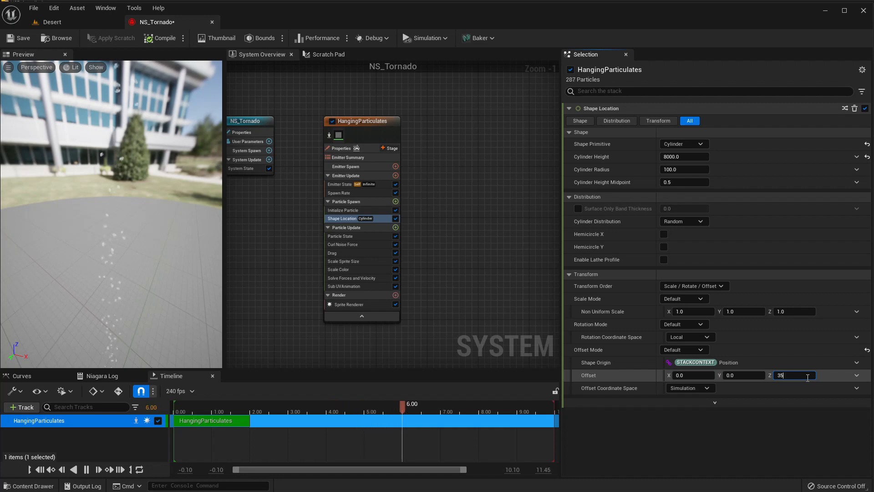
text(00)
key(Return)
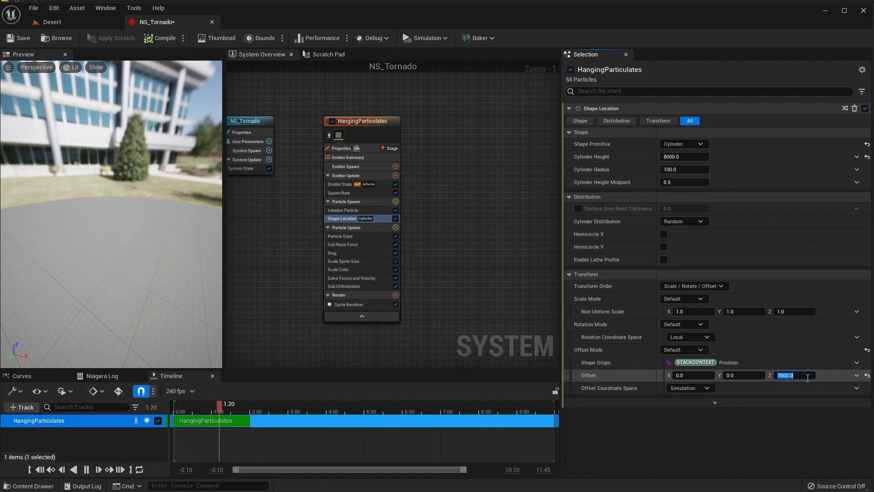
click(72, 26)
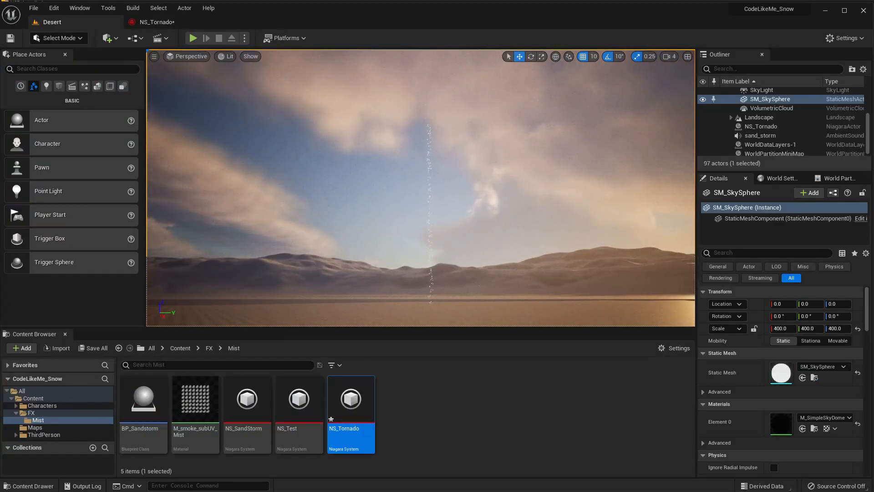
mouse_move(437, 177)
right_down()
mouse_move(442, 191)
mouse_move(437, 175)
right_up()
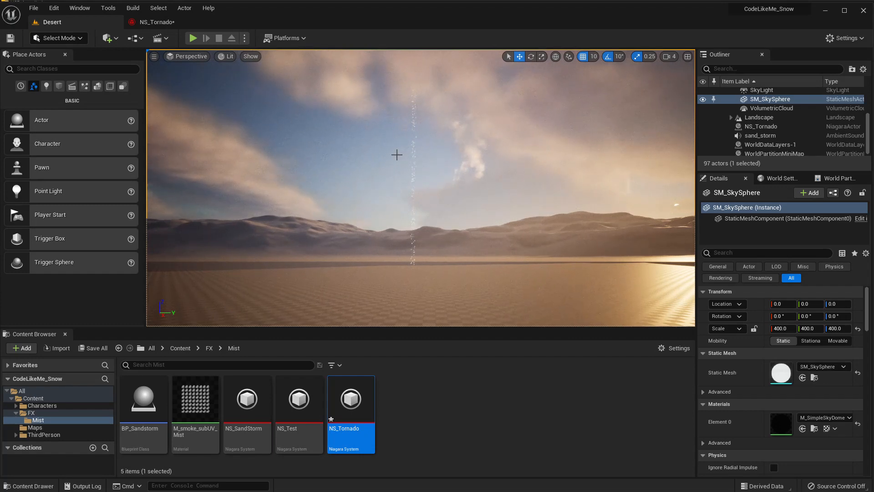
Add a Vortex Force module to the HangingParticulates emitter's Particle Update stage and check the effect in the Desert level.
right_drag(396, 154, 396, 154)
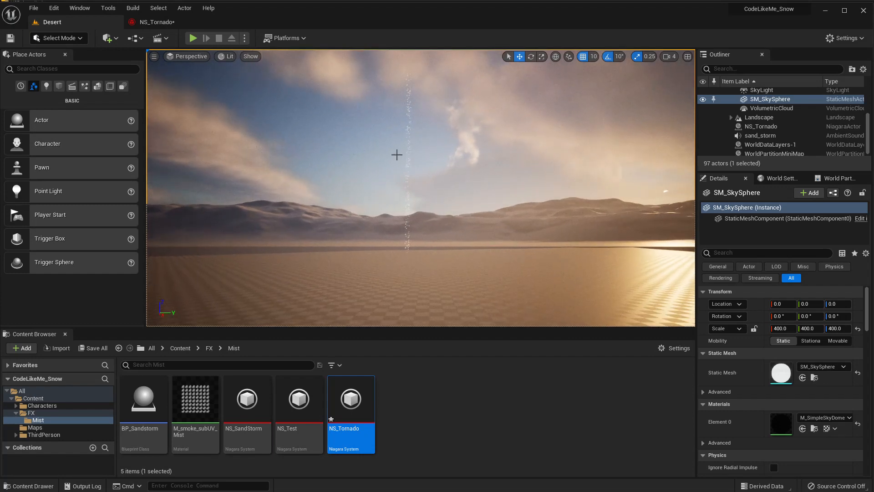
click(152, 21)
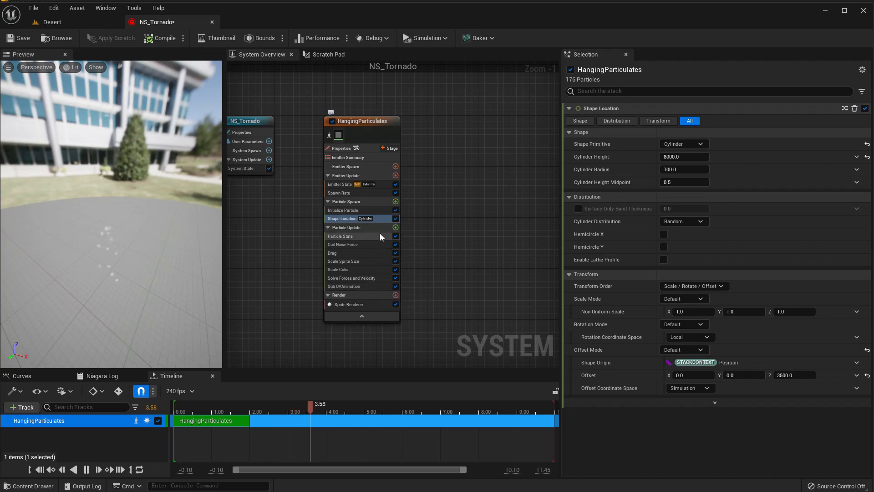
click(395, 227)
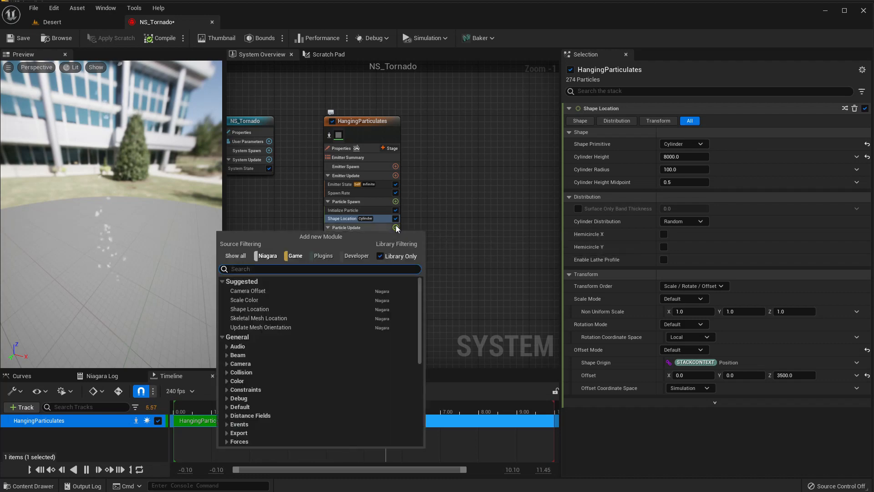
text(vort)
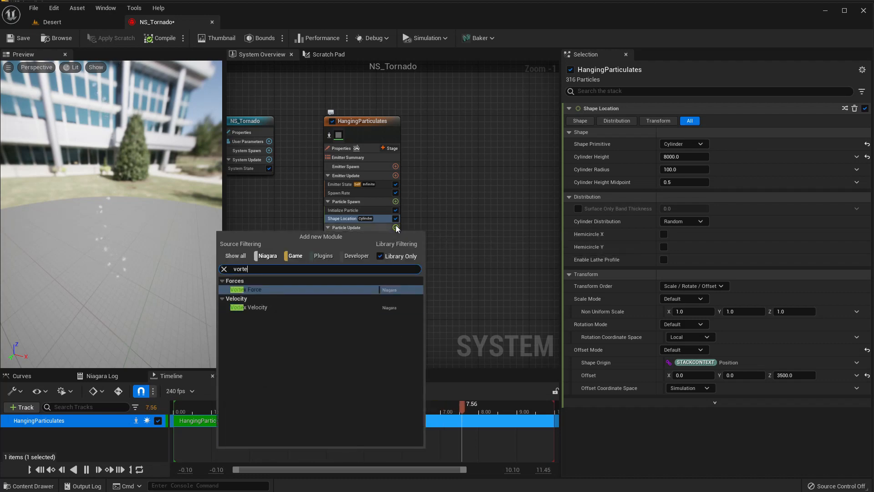
text(e)
key(Return)
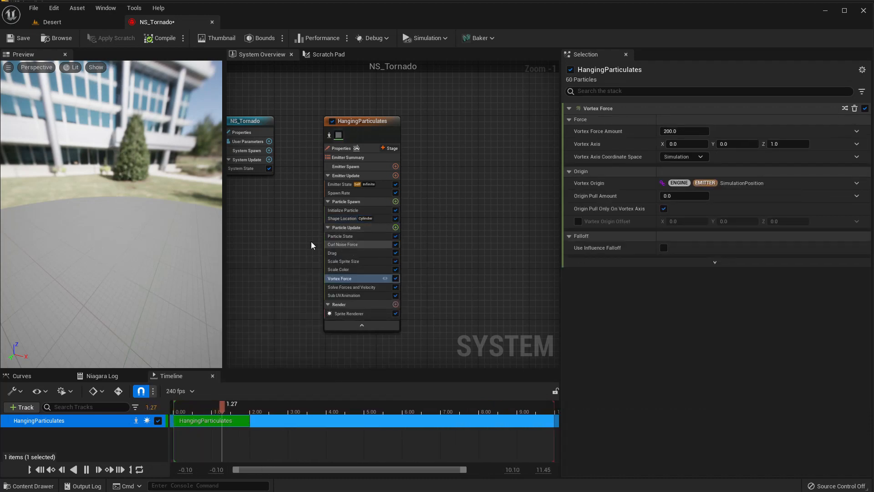
click(65, 23)
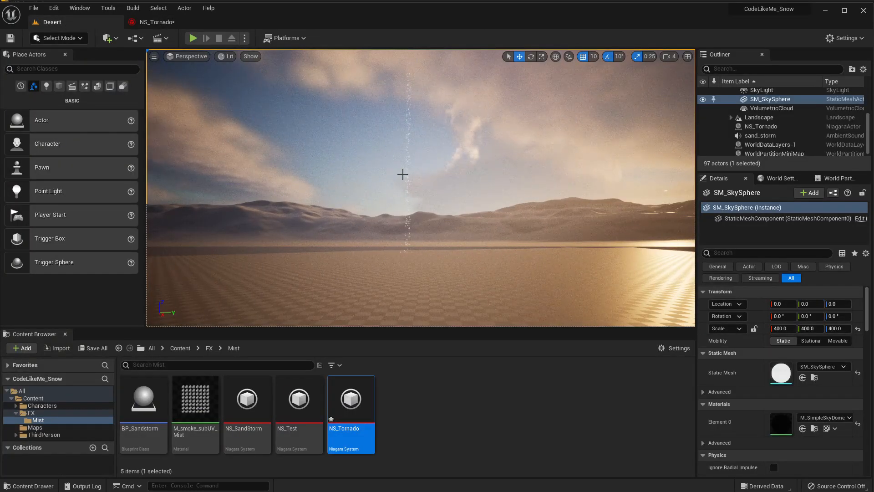
Set the Vortex Force Amount to 6000 and check the particle column in the Desert level.
click(157, 22)
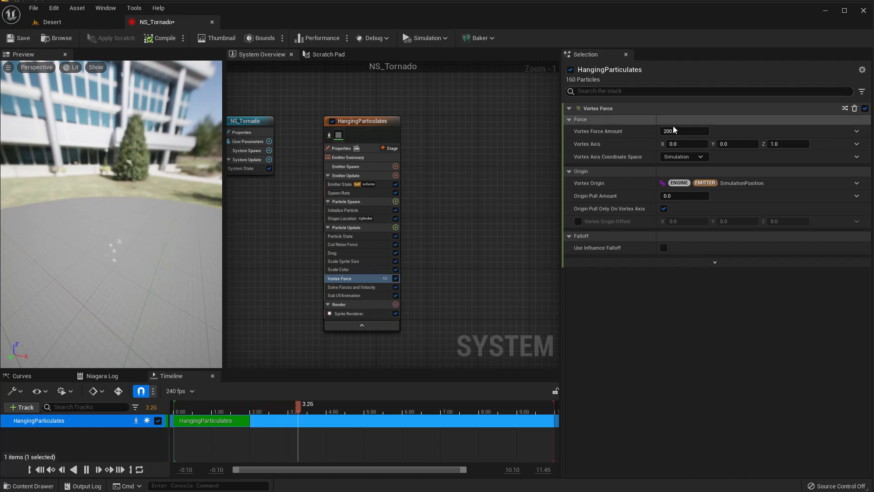
click(698, 131)
text(6000)
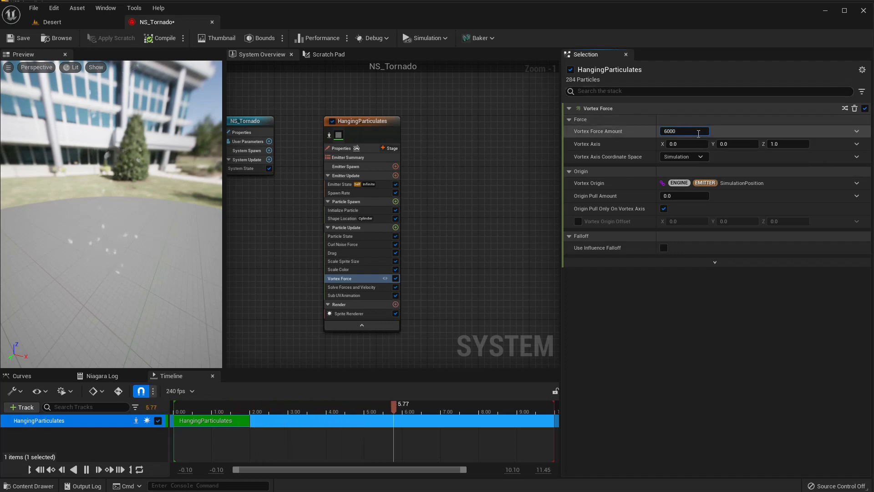
key(Return)
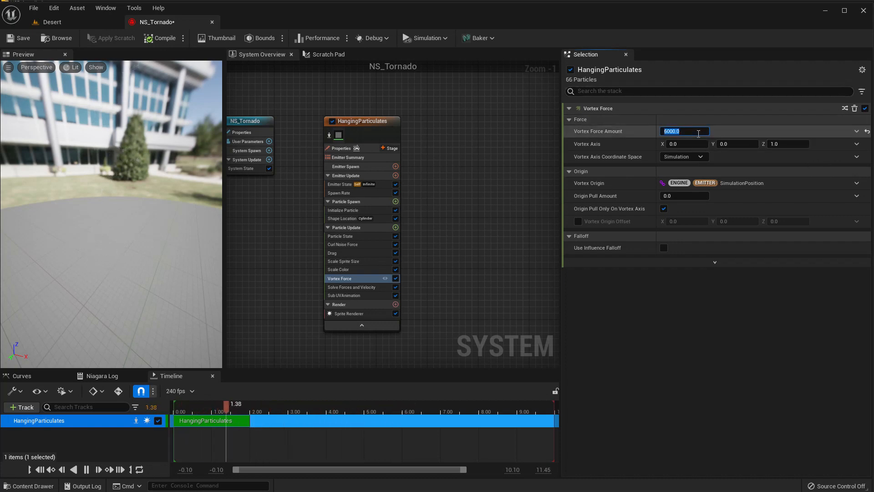
click(97, 25)
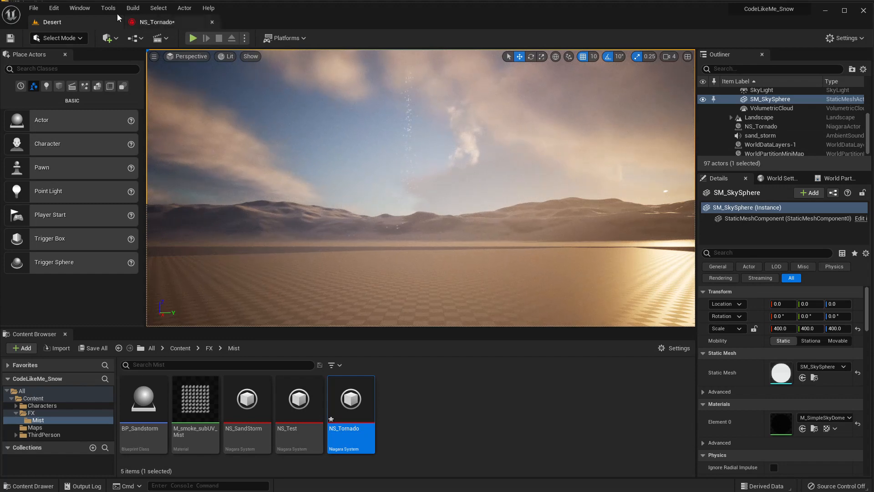
Set the Vortex Force module's Origin Pull Amount to 1000 and check the particles in the Desert level.
click(154, 22)
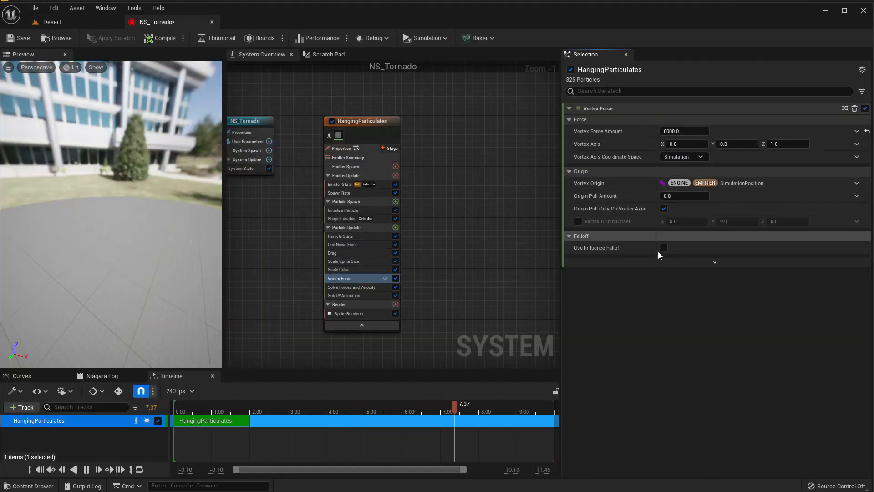
click(684, 195)
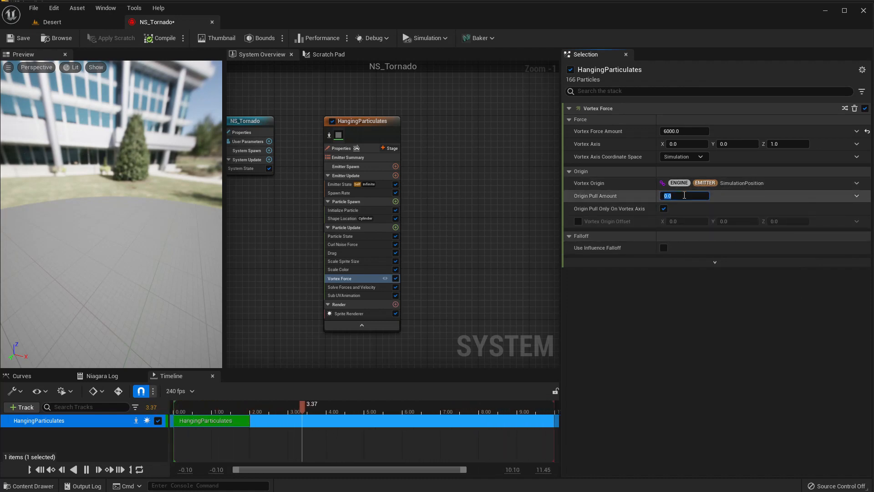
text(1)
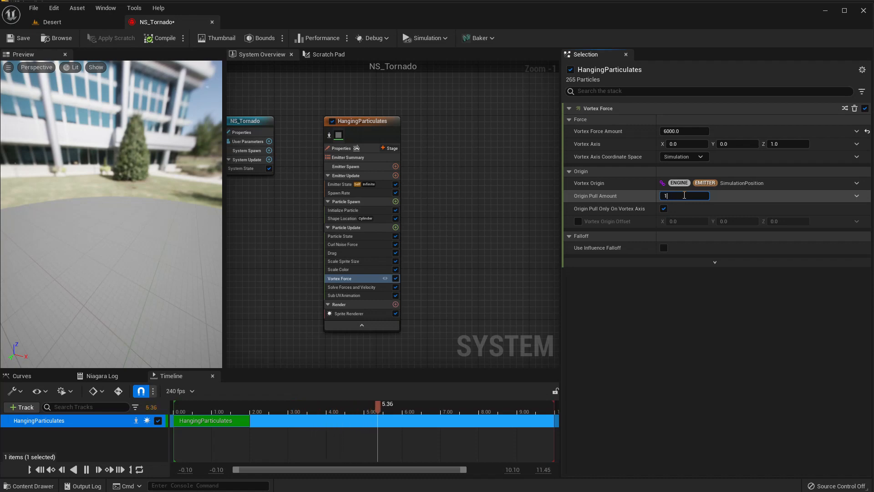
text(000)
key(Return)
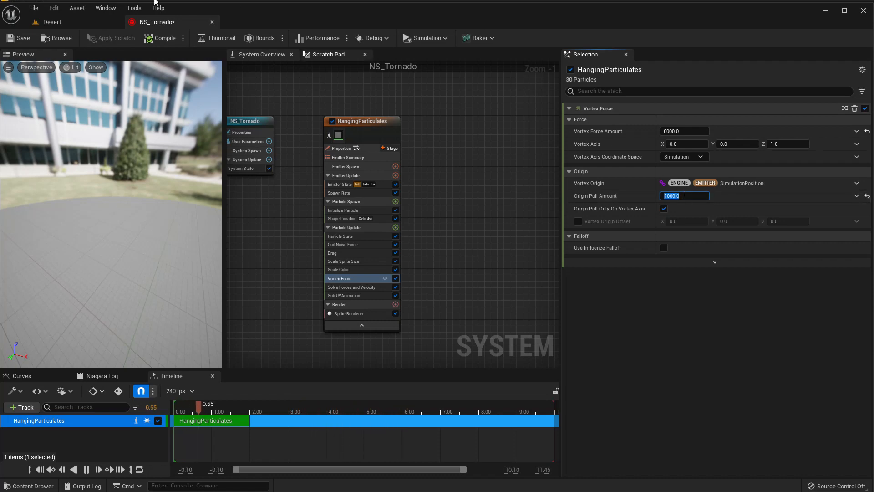
click(76, 18)
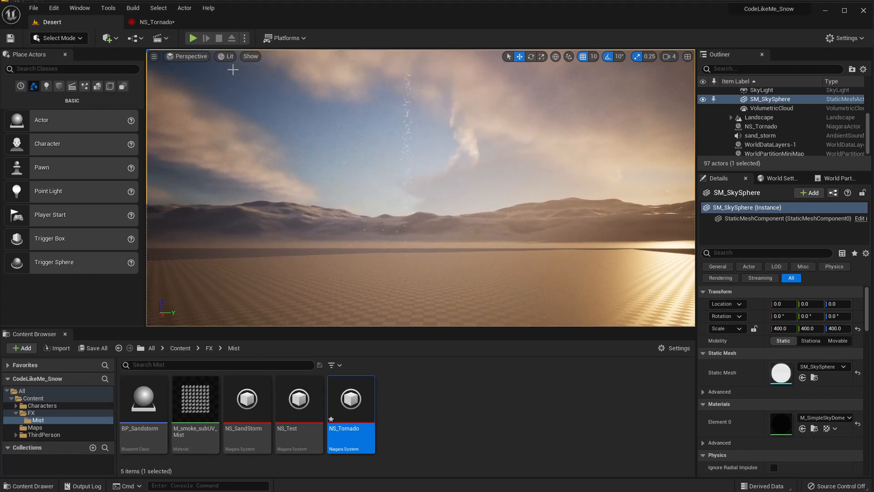
Set the Vortex Force module's Origin Pull Amount to 10000 and check the particle column in the Desert level.
click(156, 22)
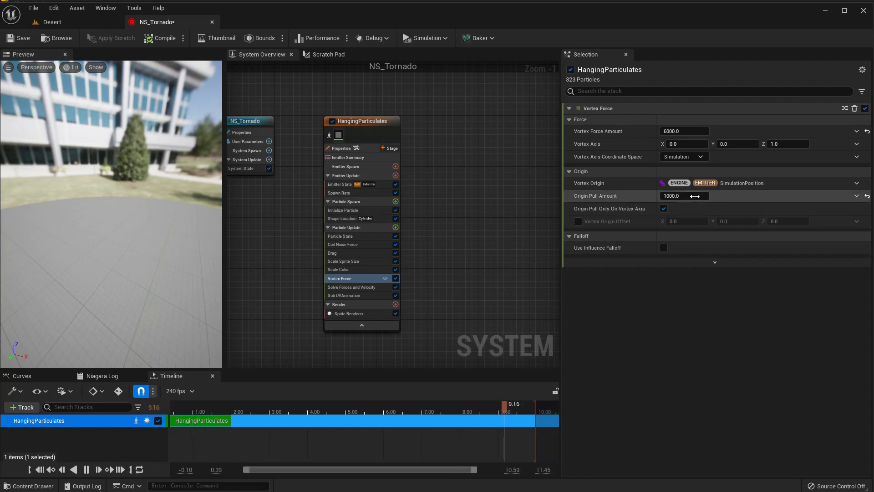
click(695, 196)
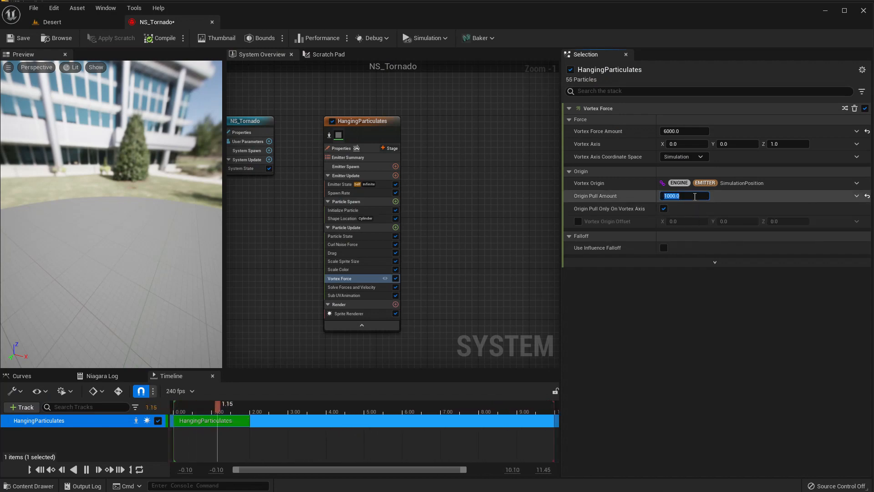
text(10000)
key(Return)
click(53, 22)
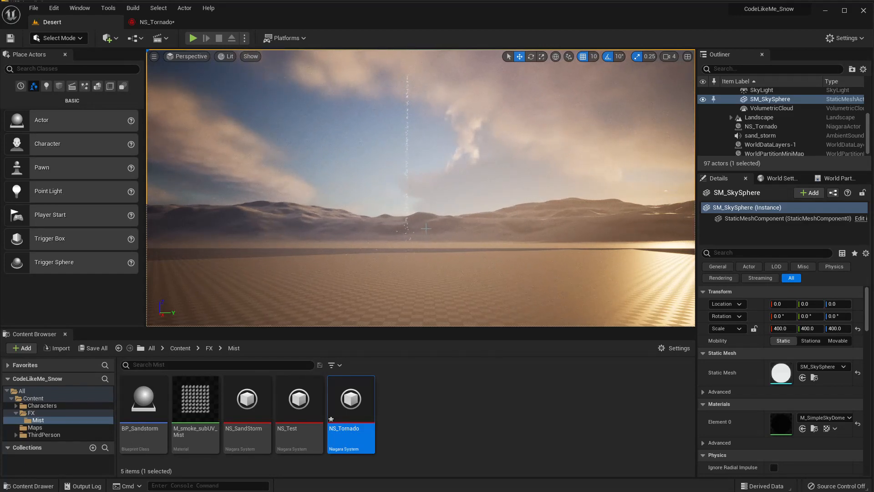
key(q)
right_drag(376, 163, 376, 163)
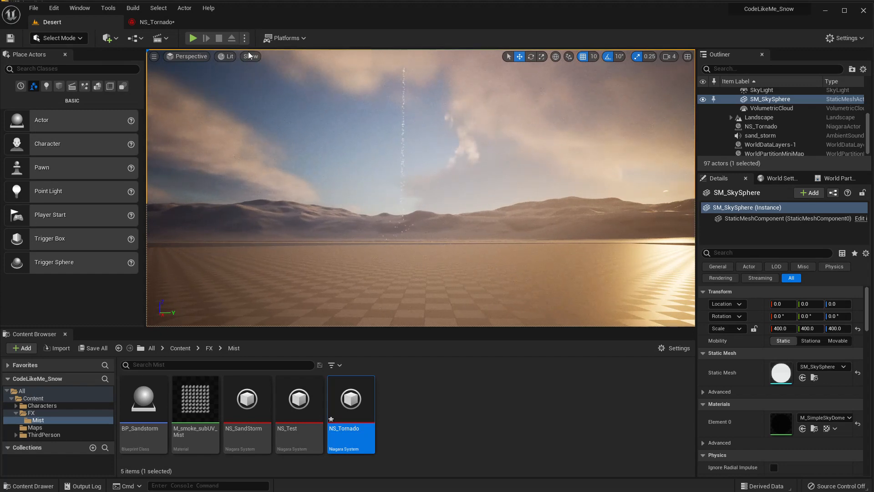
Give Scale Sprite Size the smooth rising curve template with a Scale Curve of 100 and check the smoke column in the Desert level.
click(152, 23)
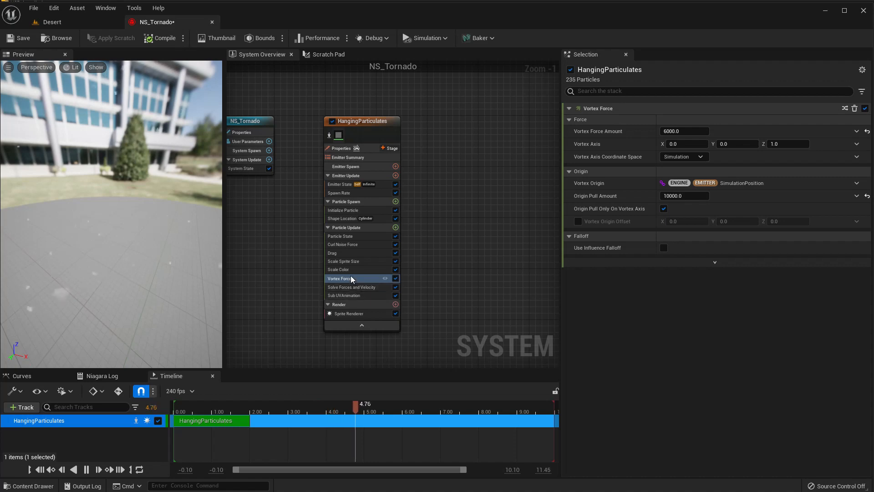
click(344, 262)
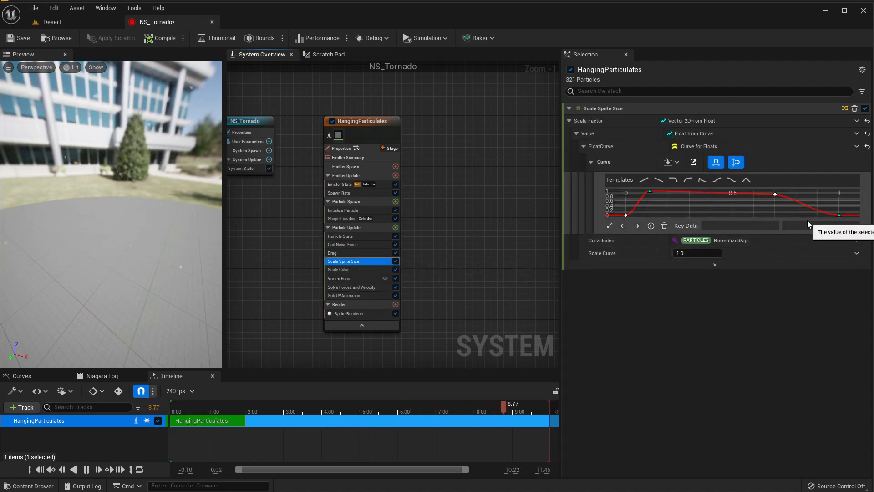
click(718, 181)
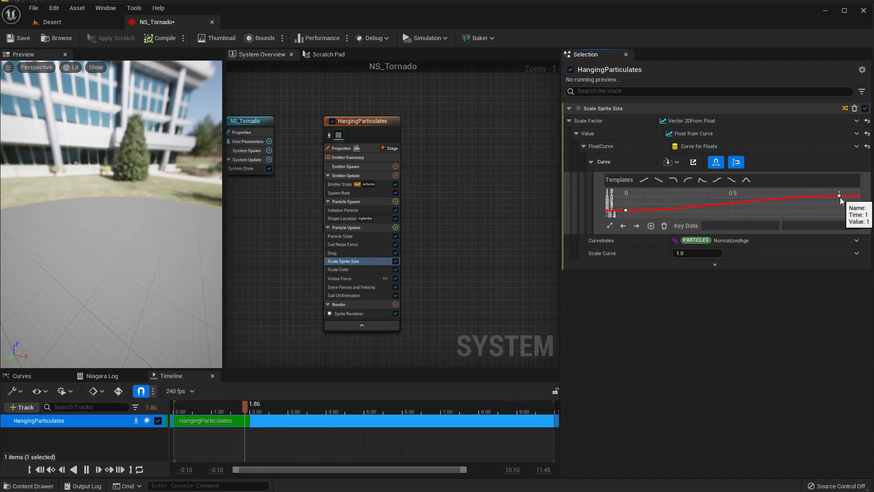
click(840, 196)
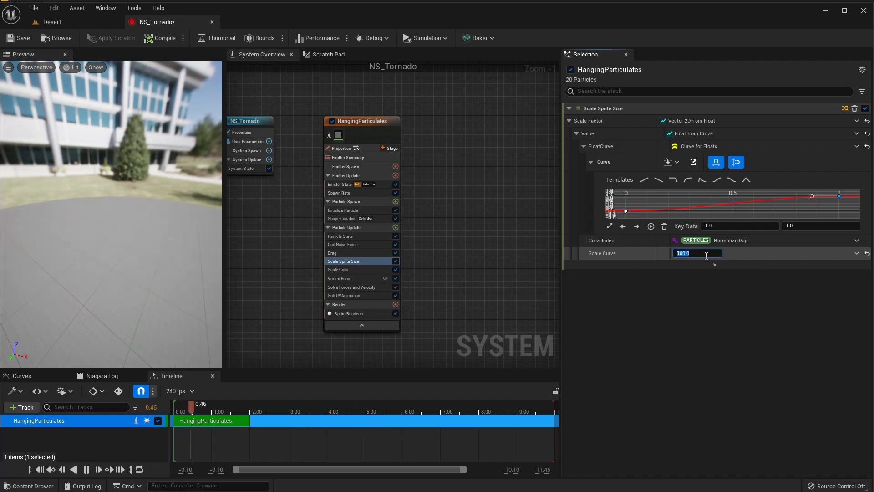
click(52, 22)
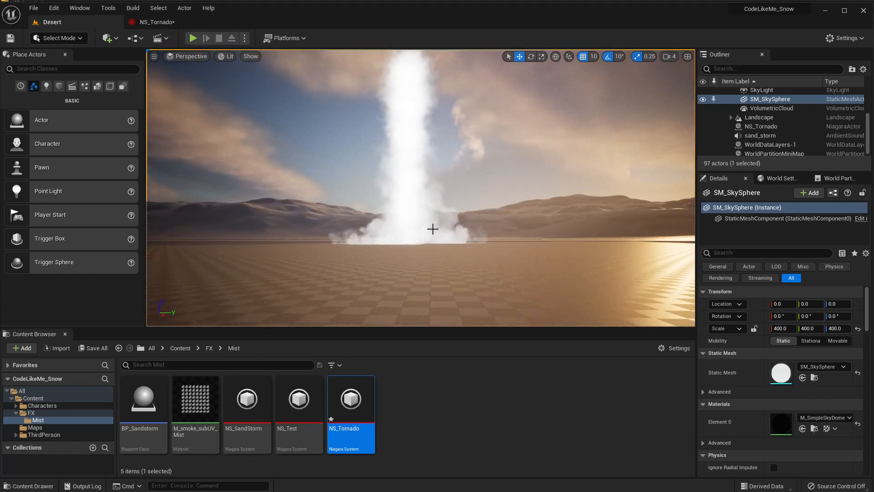
right_drag(451, 208, 450, 185)
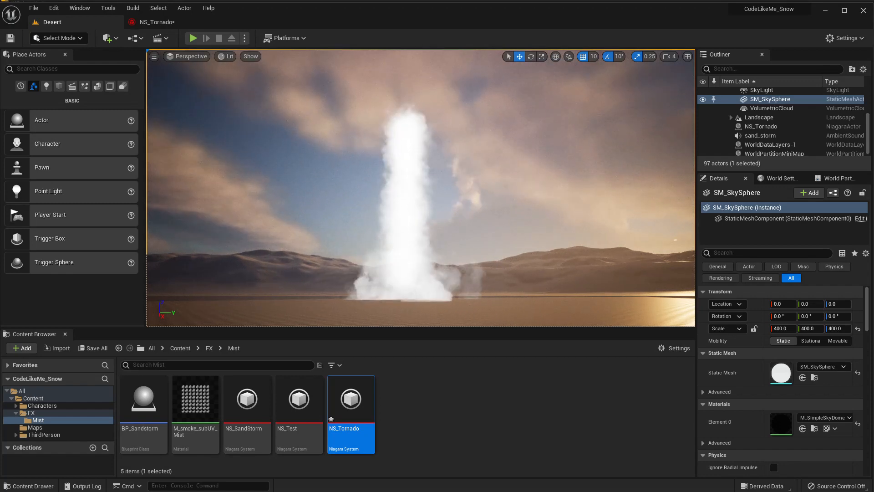
Drive the Scale Sprite Size module's Scale Curve with a Multiply Float input and set its A value to 100.
click(155, 22)
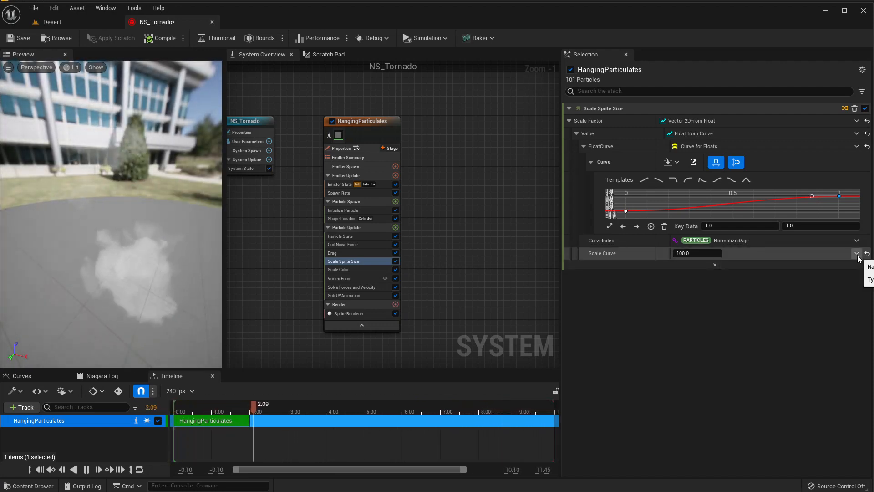
click(857, 256)
text(*)
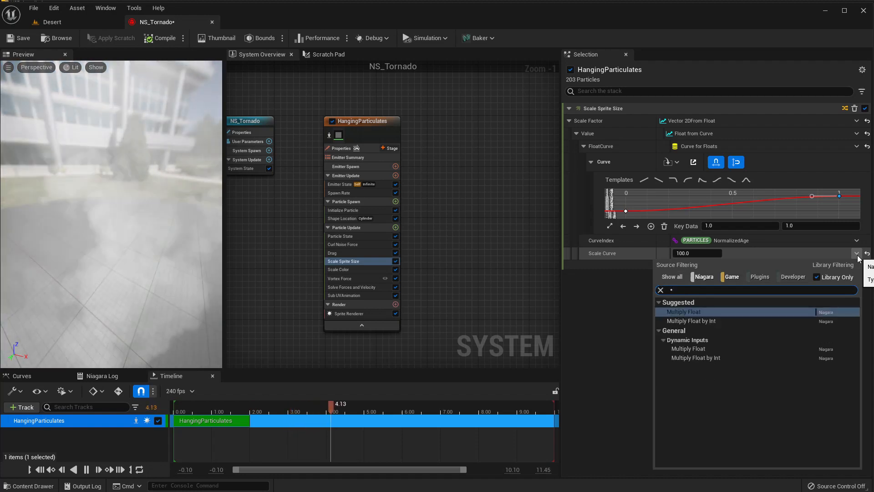
key(Return)
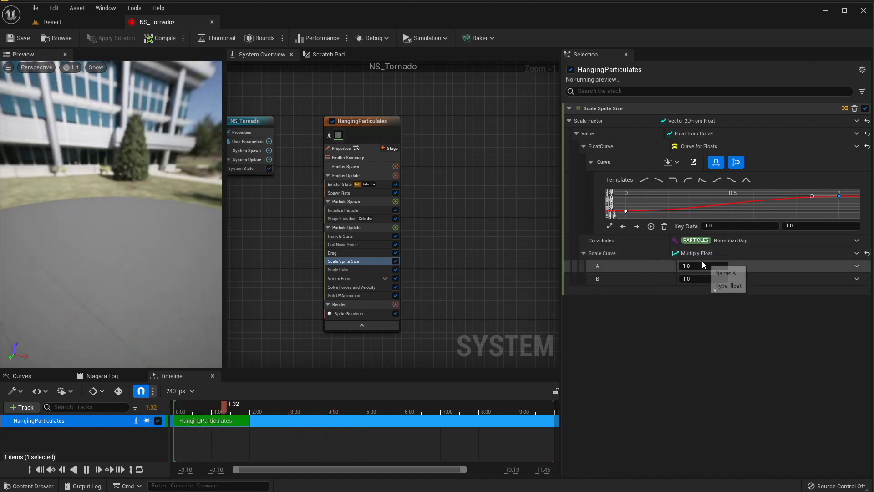
click(706, 265)
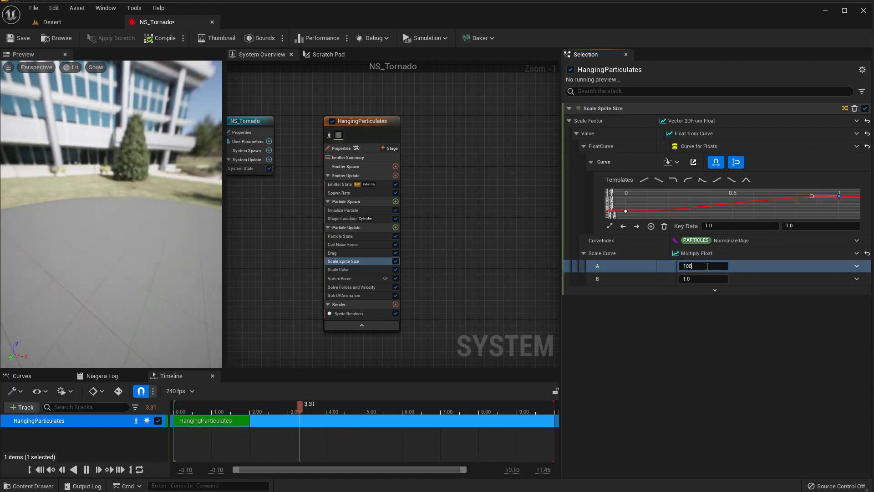
Assign the Distance Between Positions dynamic input to B of the Scale Curve's Multiply Float.
click(860, 280)
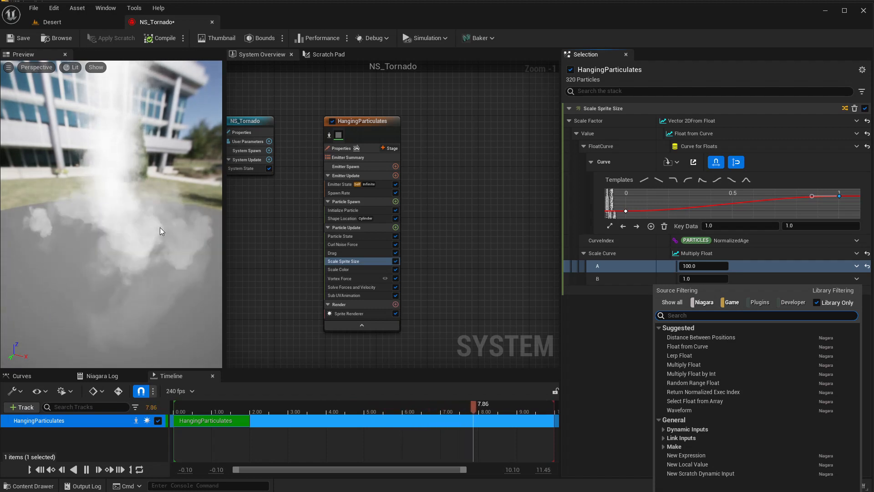
text(distance)
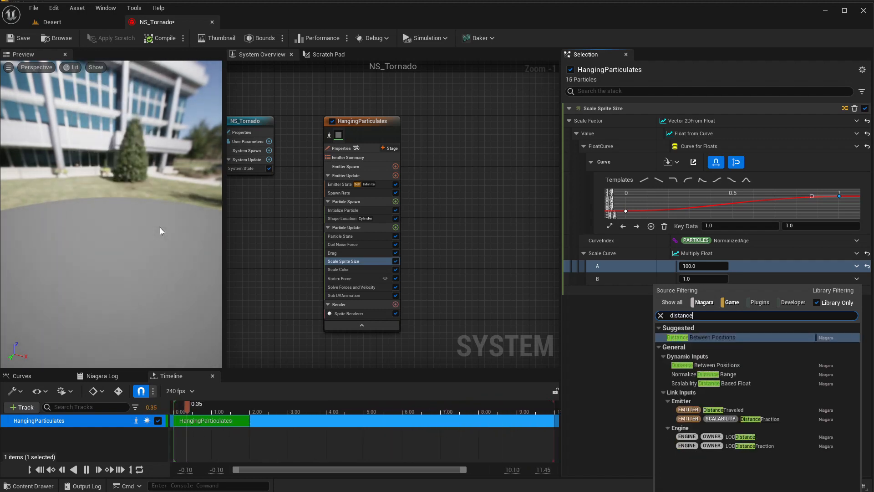
key(Down)
key(Down)
key(Up)
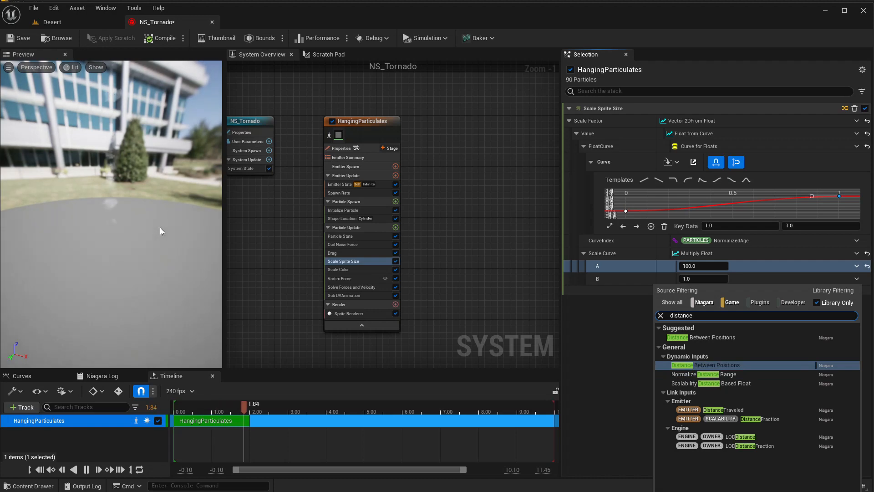
key(Return)
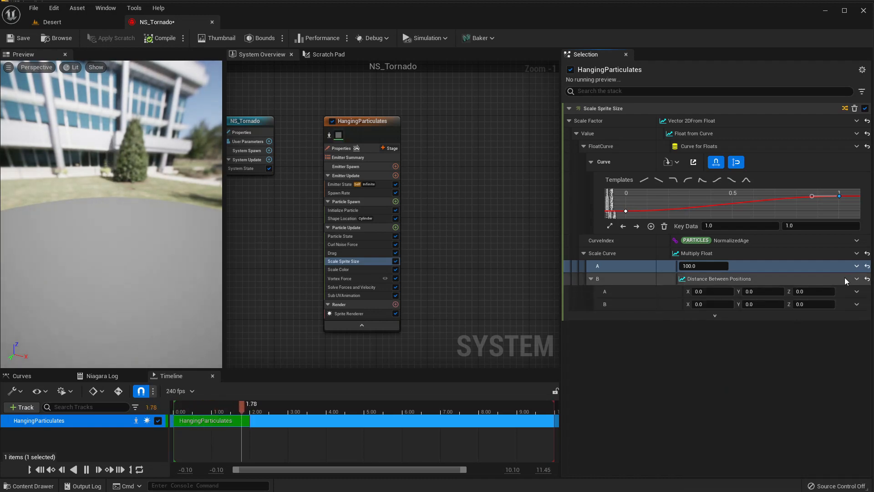
Link A of Distance Between Positions to the Particles Initial Position attribute.
click(856, 291)
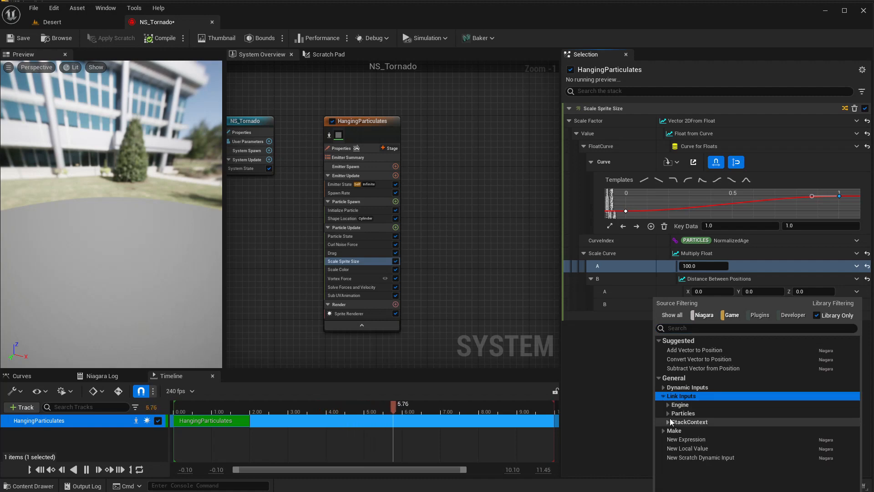
click(668, 413)
click(757, 423)
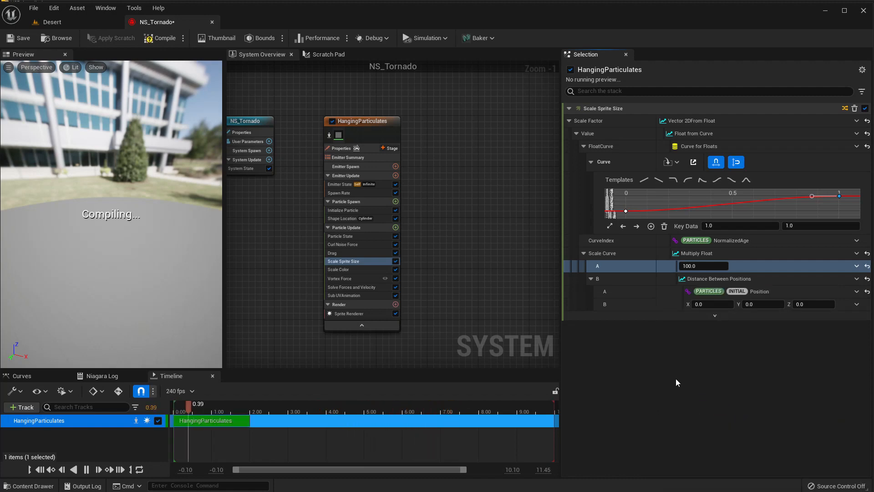
Link B of Distance Between Positions to the Particles Position attribute and check the effect in the Desert level.
click(856, 304)
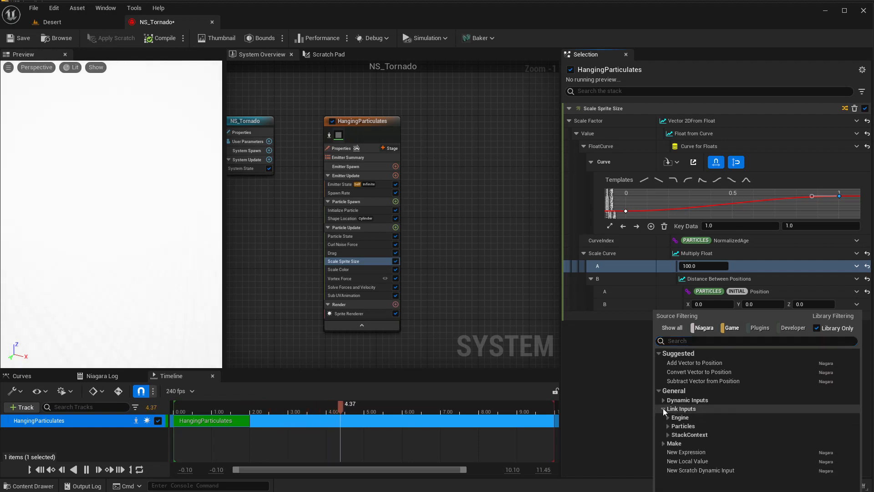
click(663, 408)
click(667, 426)
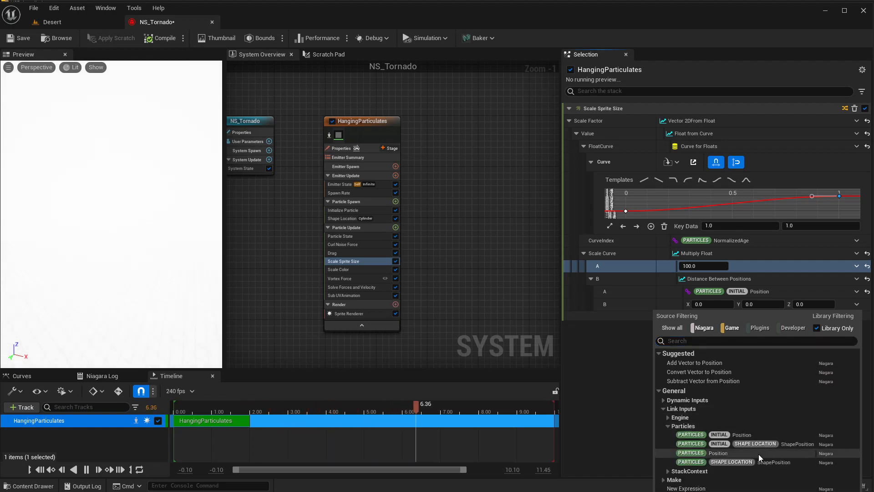
click(747, 453)
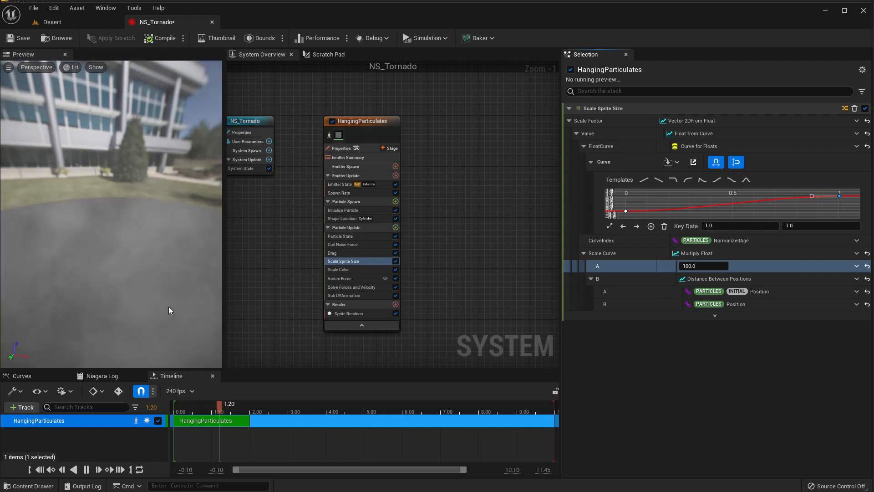
click(52, 22)
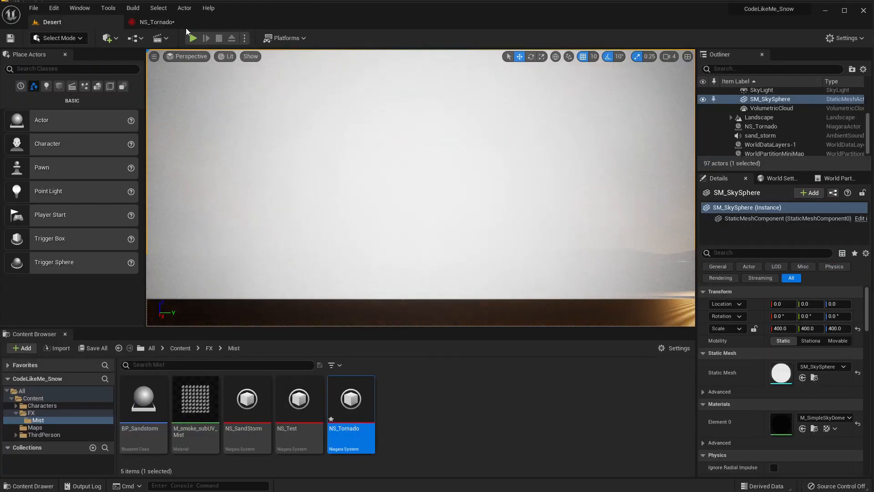
Try 1.0 for A of the Scale Curve's Multiply Float and check the smoke column in the Desert level.
click(149, 22)
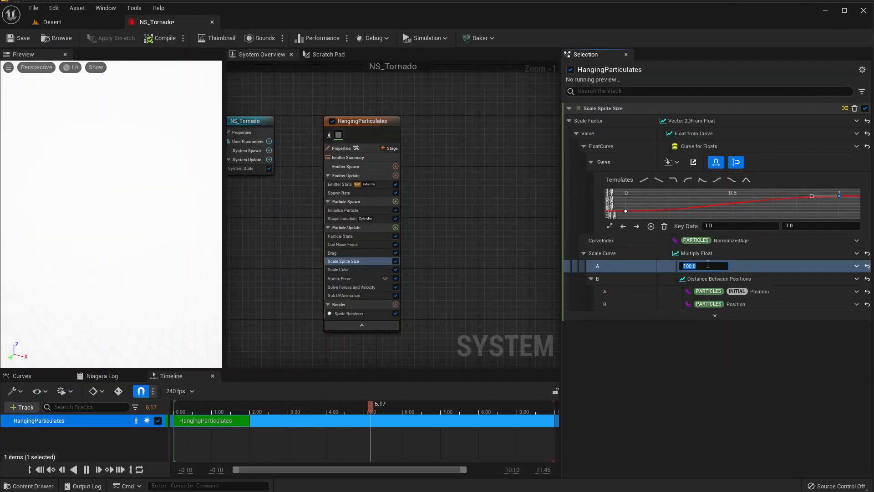
click(63, 23)
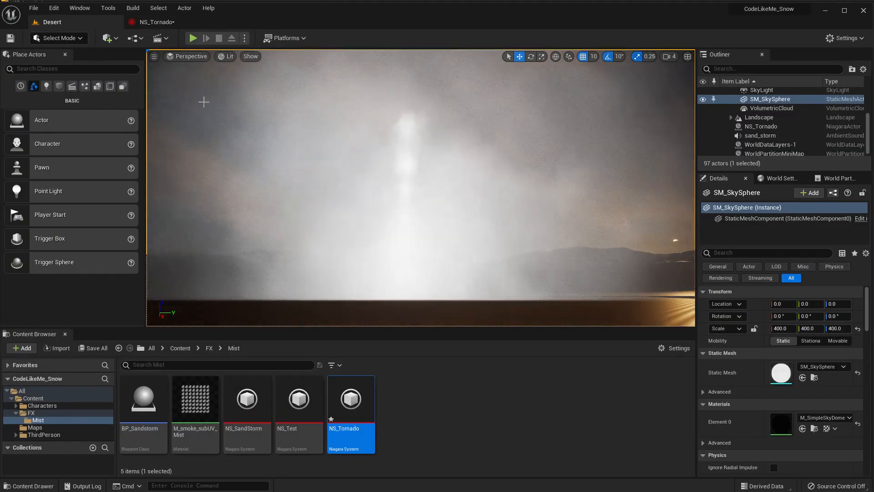
click(150, 22)
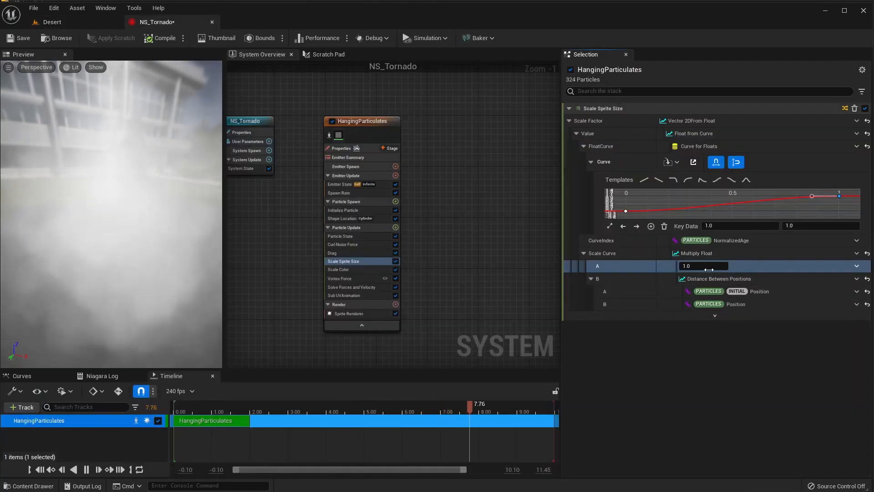
Try 0.01 and settle on 0.1 for the Multiply Float's A value, checking each result in the Desert level.
click(703, 266)
text(0.01)
key(Return)
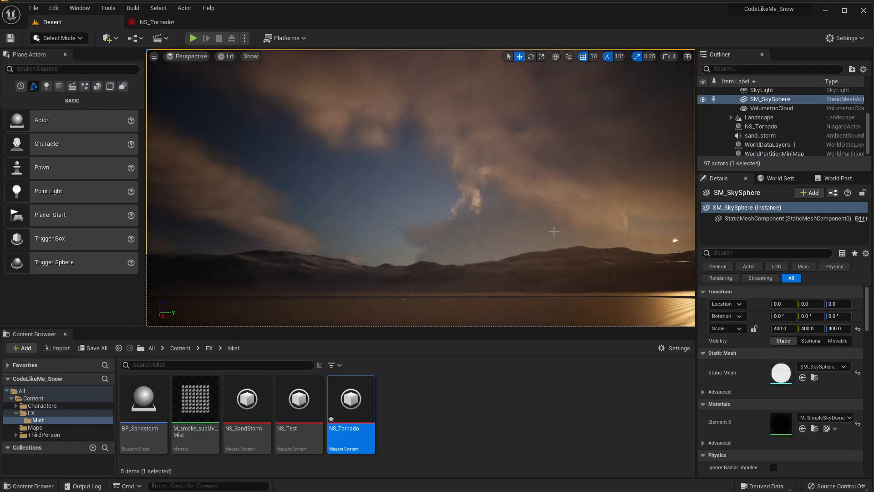
right_drag(553, 232, 537, 246)
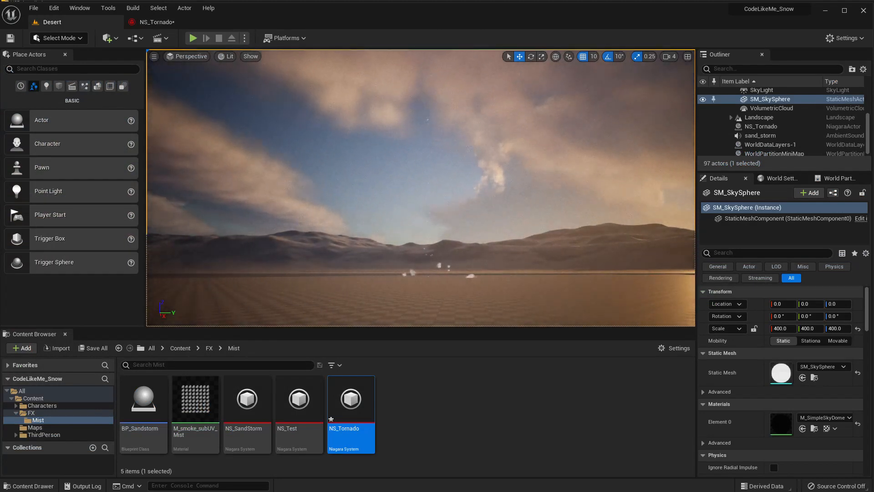
right_drag(537, 246, 532, 246)
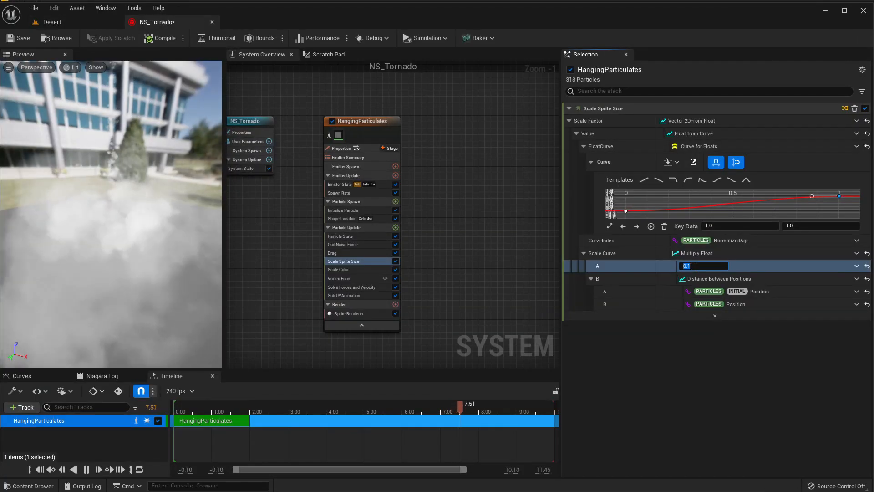
click(71, 24)
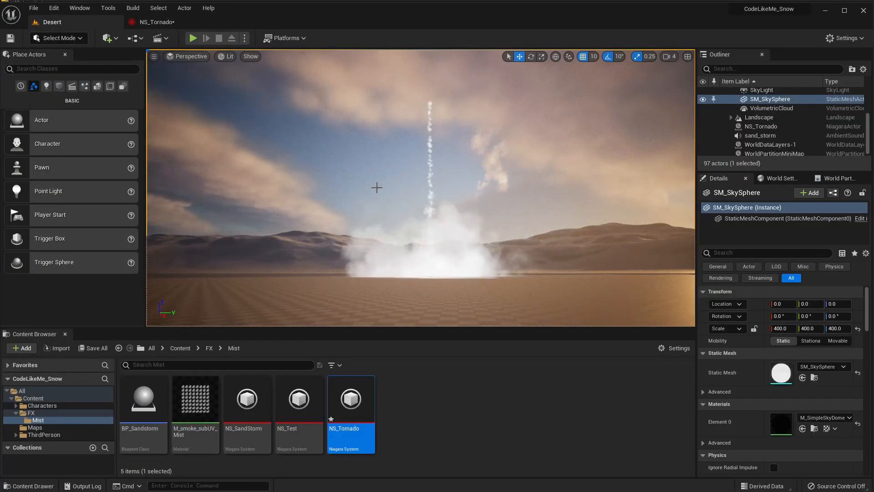
click(154, 22)
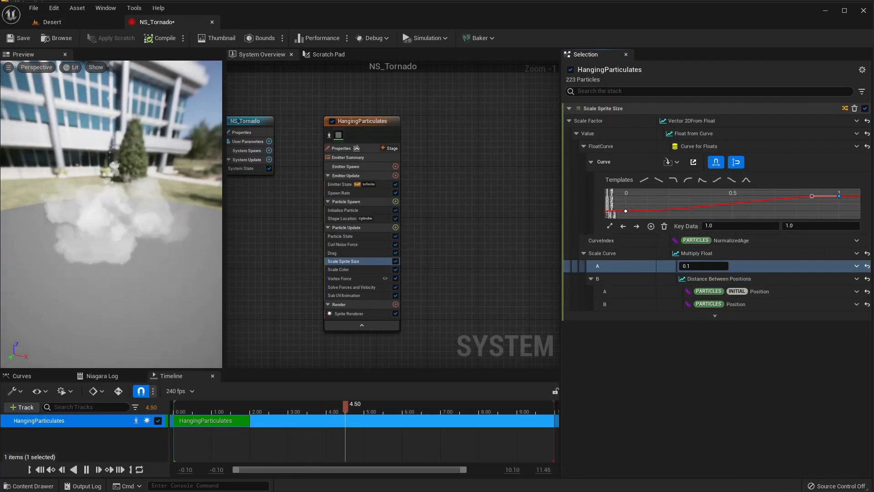
Set the Initialize Particle color to sandy orange (R 1.0, G 0.578687, B 0.129406) and check it in the Desert level.
click(343, 217)
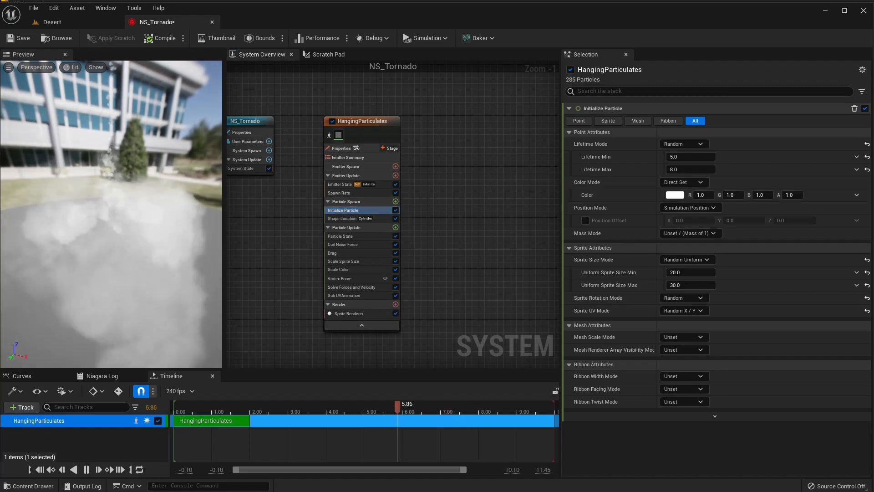
click(674, 195)
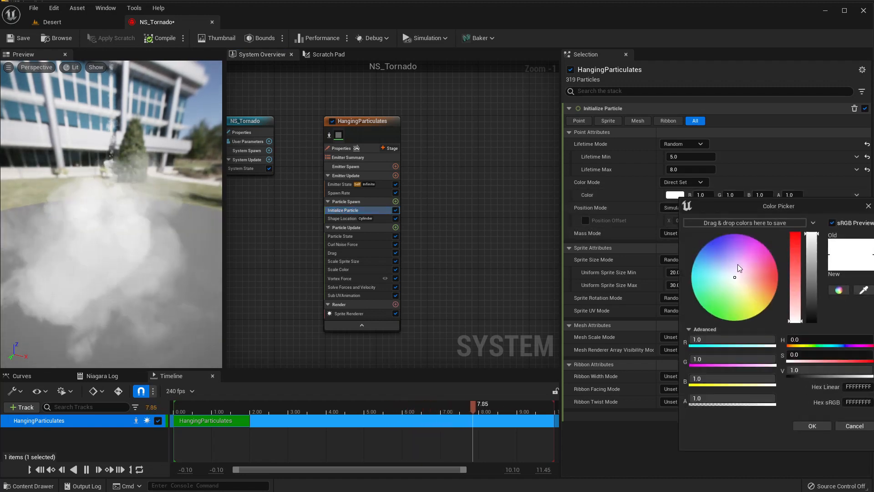
drag(737, 264, 768, 300)
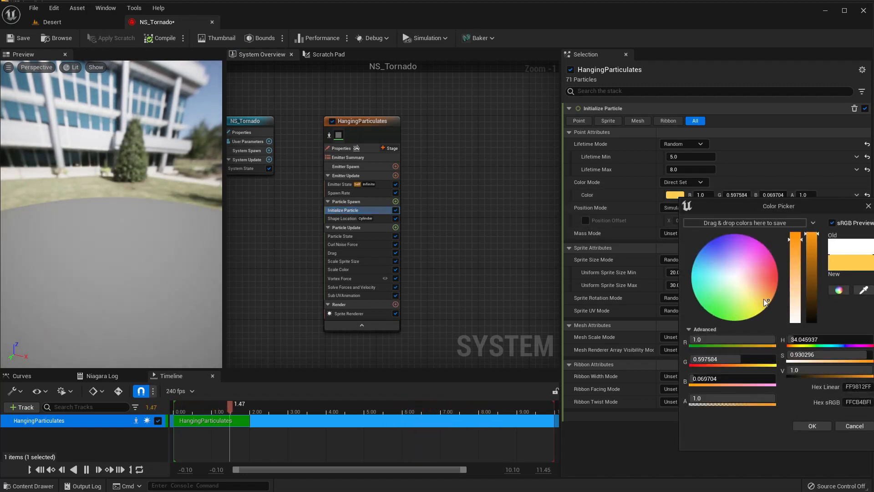
click(803, 426)
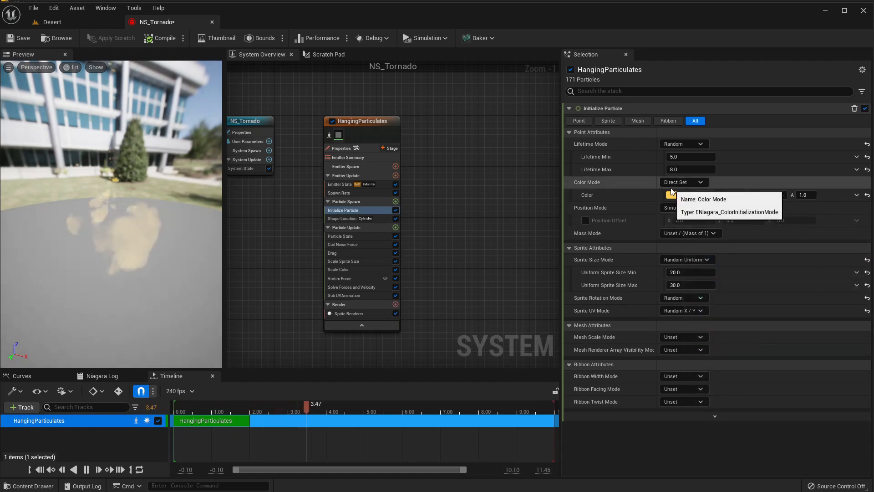
right_click(672, 196)
click(720, 264)
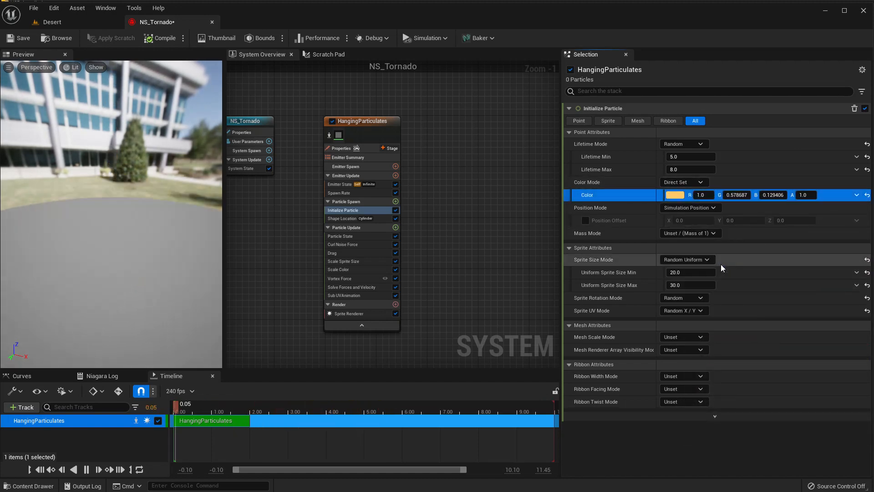
click(54, 24)
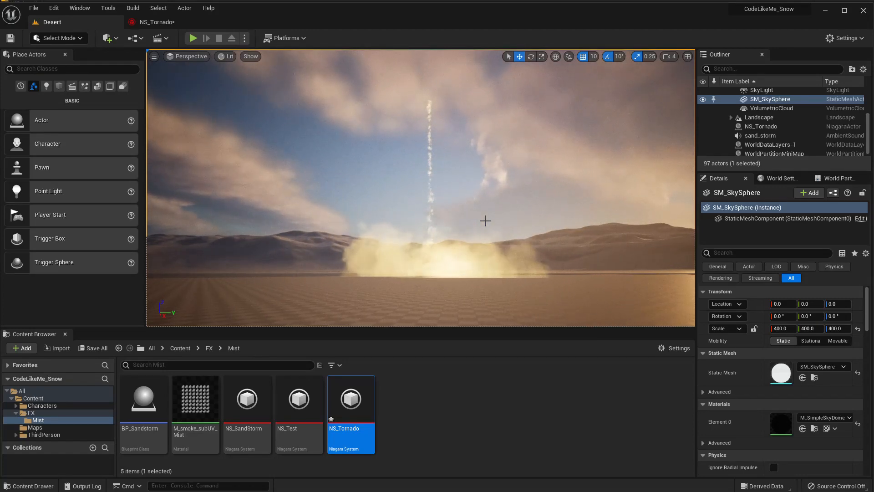
click(155, 21)
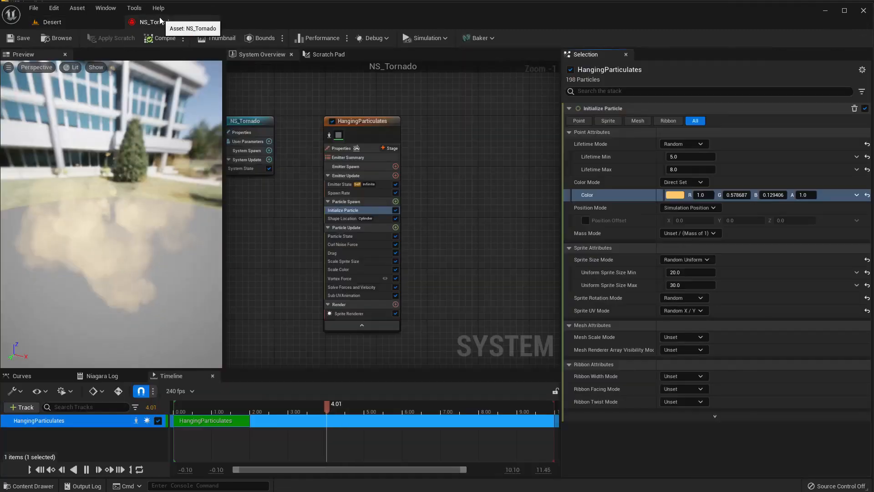
Enable Use Influence Falloff on the Vortex Force with an Influence Falloff Radius of 10000 and check the smoke in the Desert level.
click(354, 279)
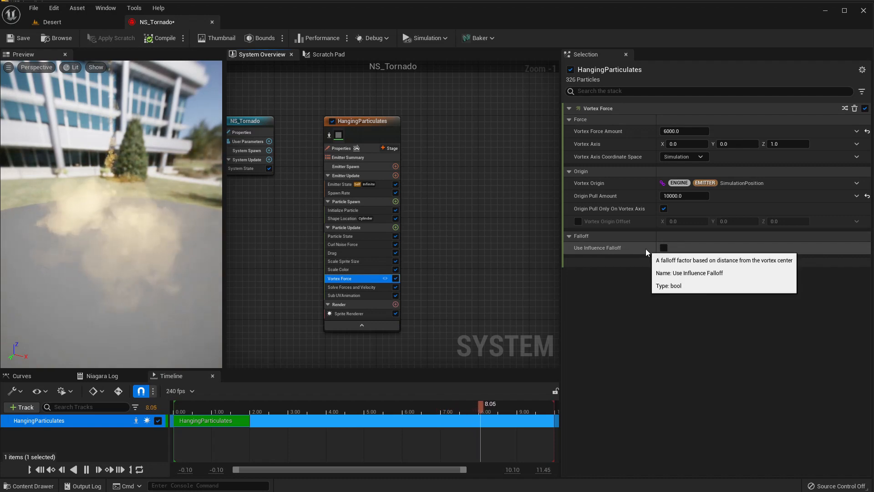
click(663, 249)
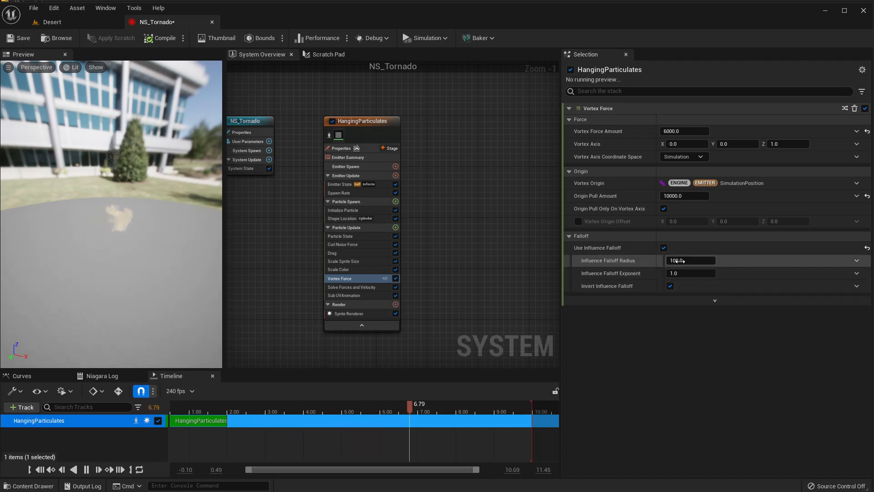
click(695, 261)
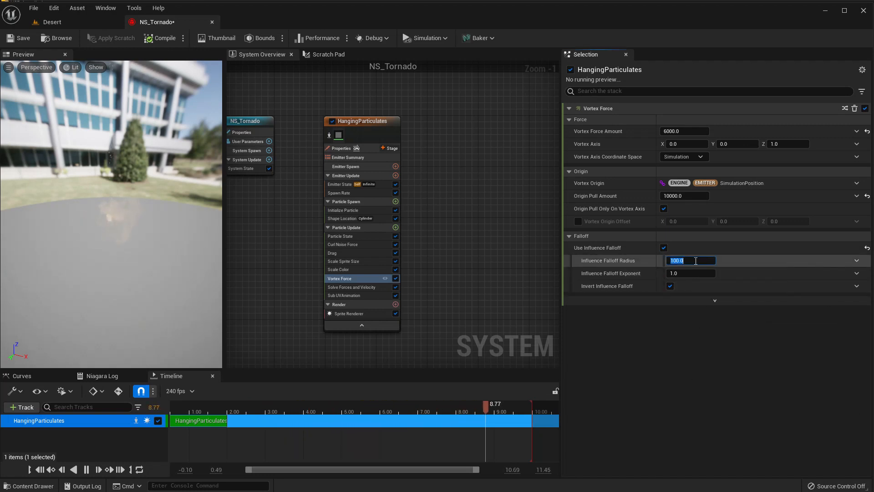
text(1000)
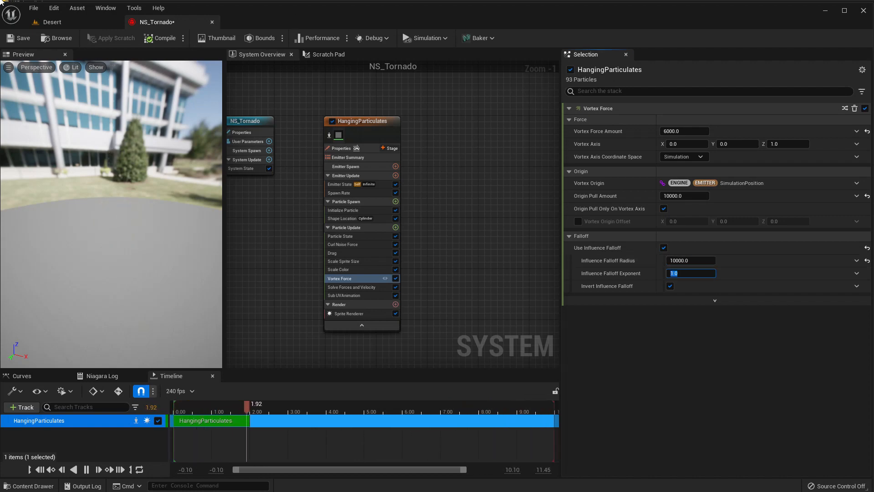
click(105, 23)
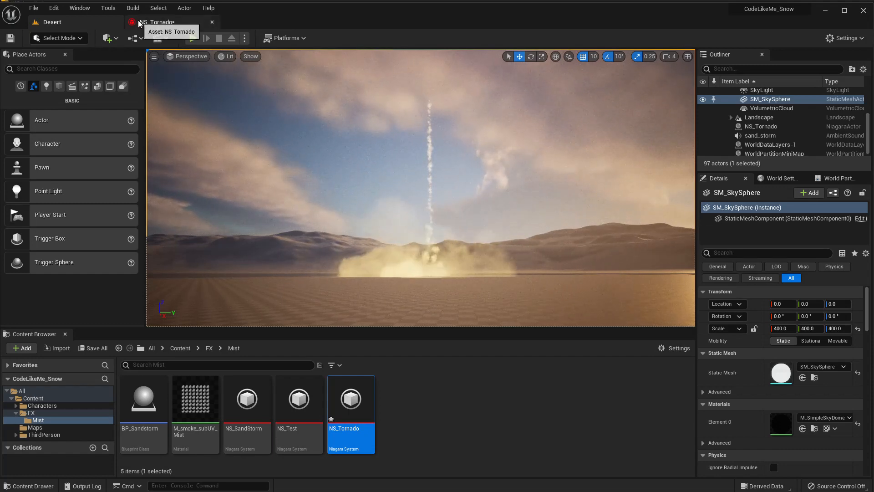
click(155, 21)
Set the Vortex Force's Influence Falloff Exponent to 2.0 and view the effect in the Desert level.
click(692, 273)
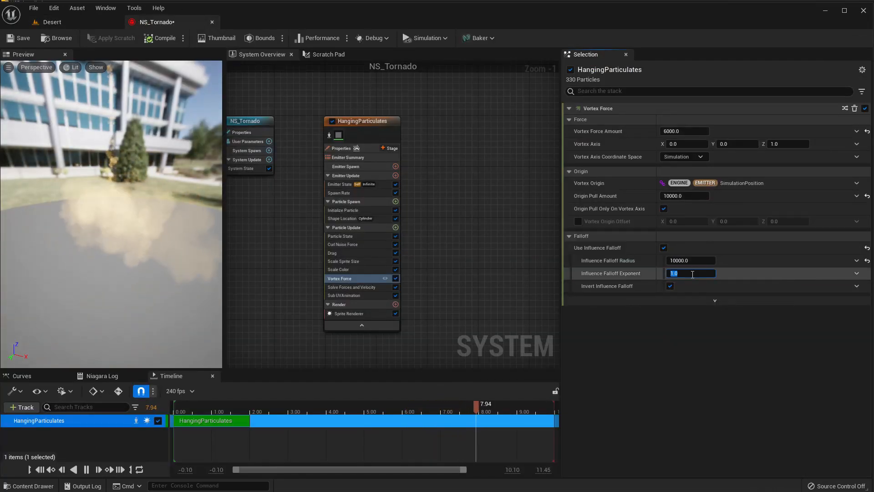
text(2.0)
key(Return)
click(52, 23)
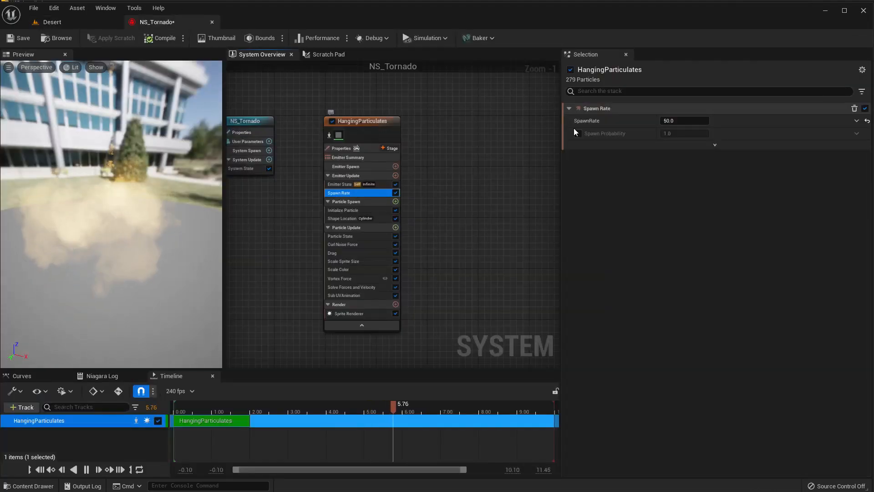
Set the emitter's SpawnRate to 200 and check the denser smoke in the Desert level.
click(683, 121)
text(200)
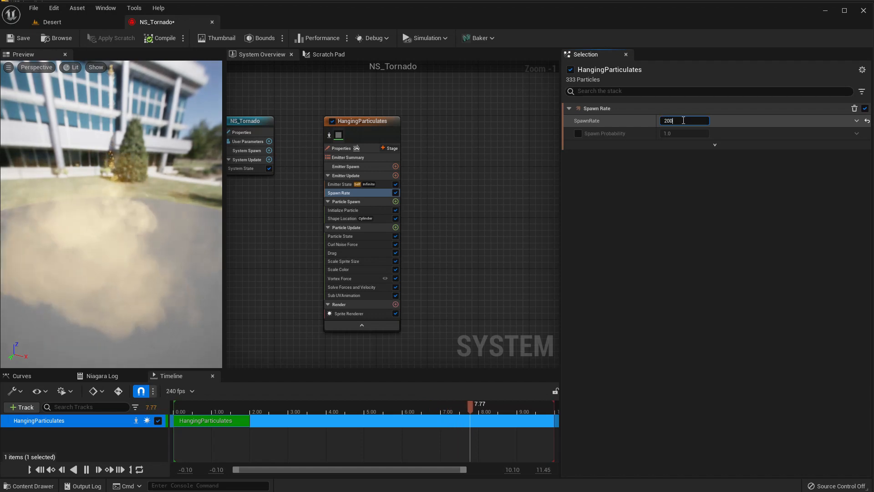
key(Return)
click(84, 23)
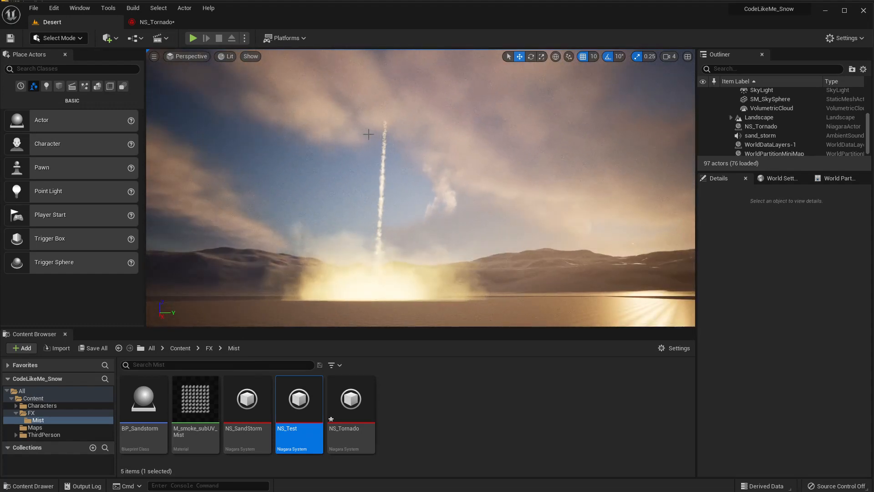
click(156, 22)
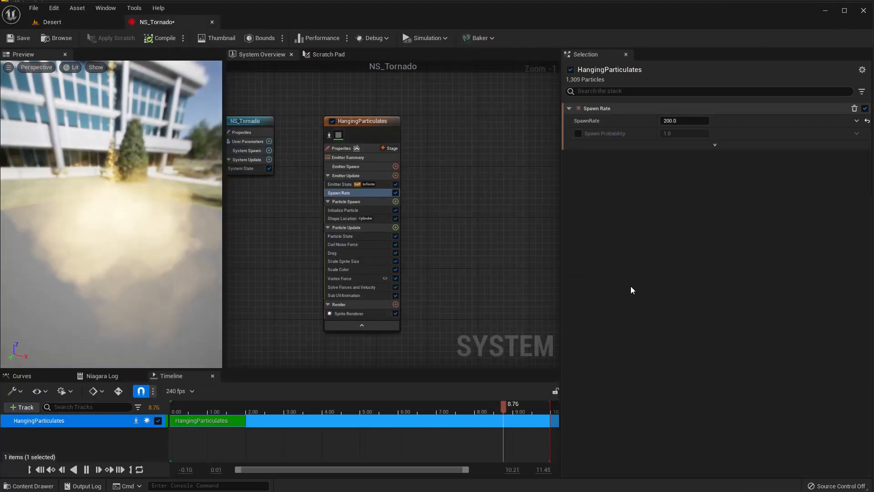
Set the Vortex Force's Influence Falloff Radius to 8000 and check the result in the Desert level.
click(342, 283)
click(351, 279)
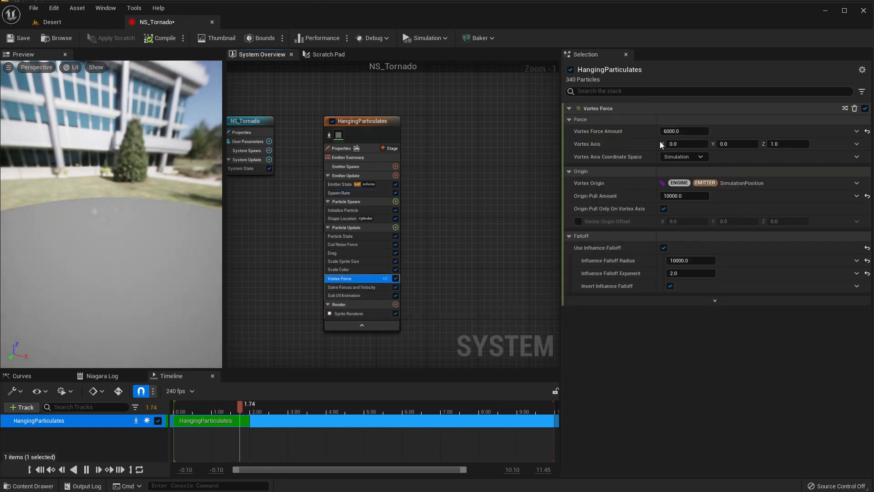
click(698, 131)
click(696, 261)
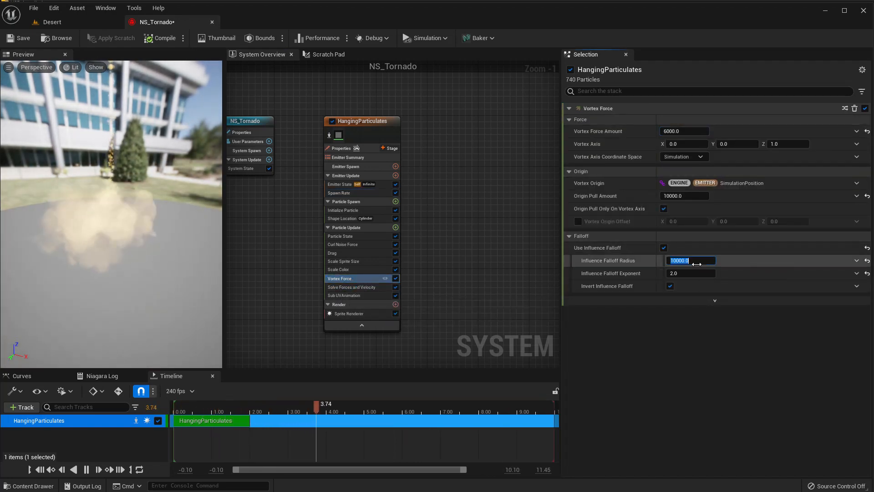
text(80)
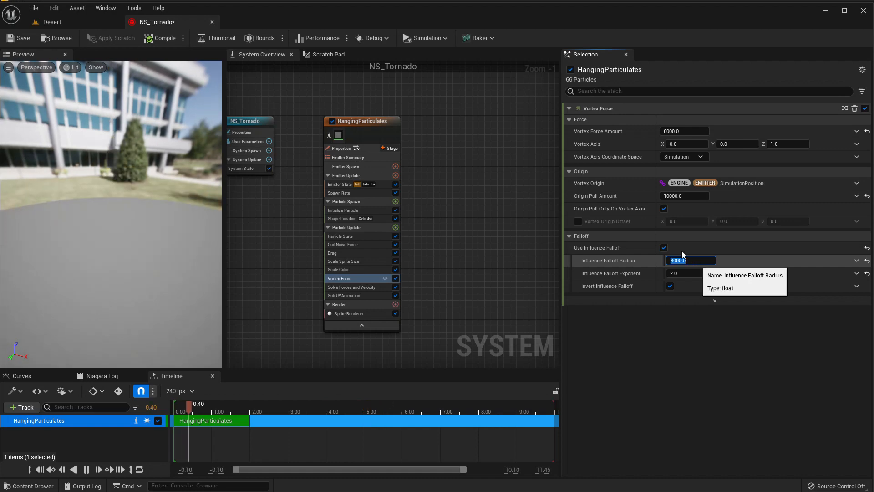
click(52, 23)
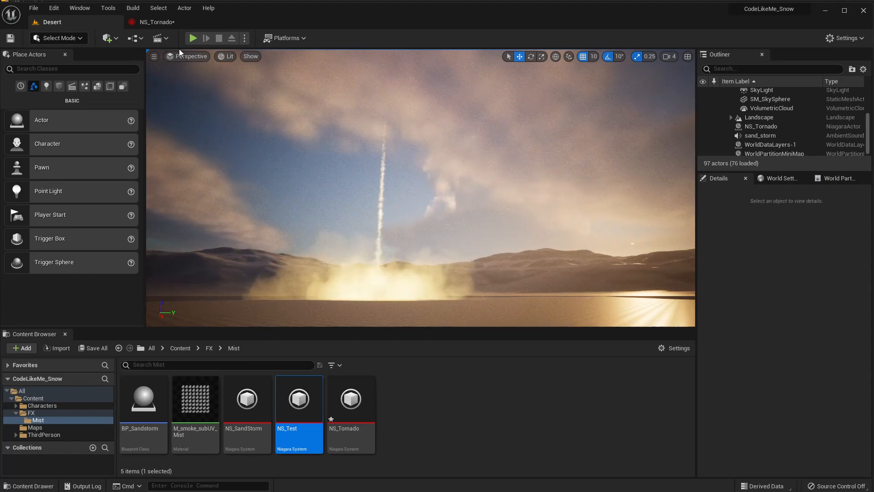
click(157, 22)
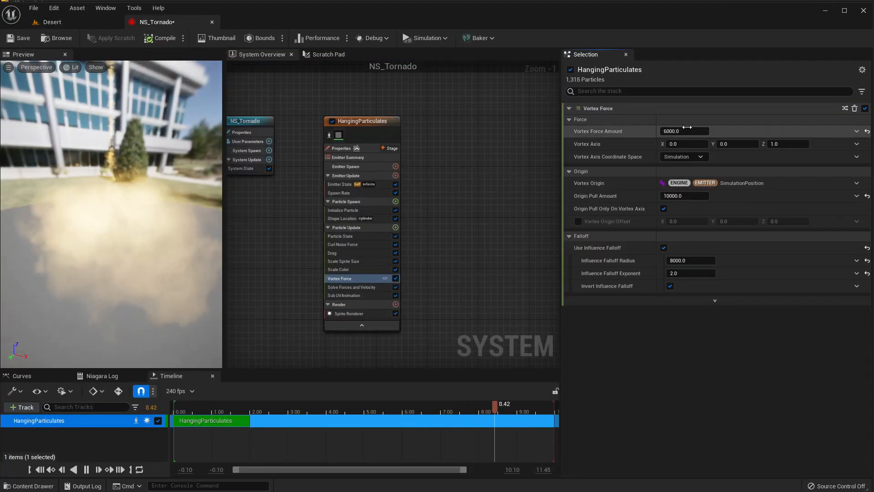
Set the Vortex Force Amount to 5000.
text(5000)
key(Return)
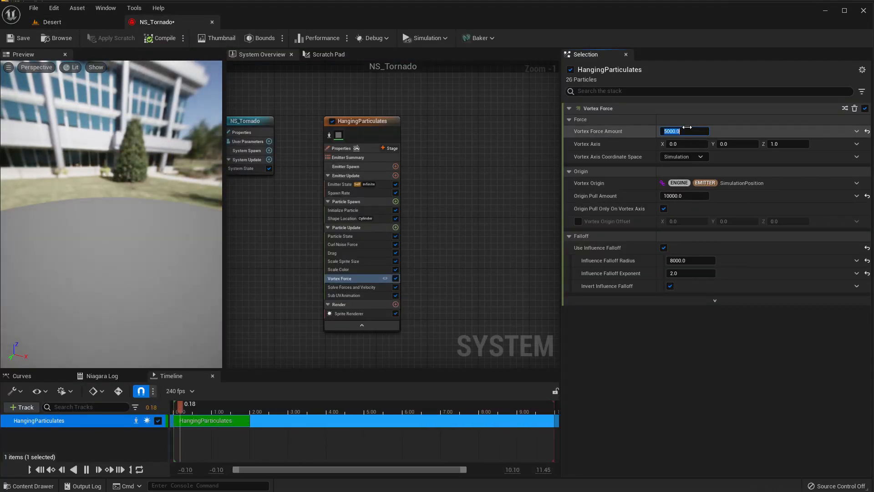
Enable the Vortex Force's Vortex Origin Offset and check the tornado in the Desert level.
click(58, 24)
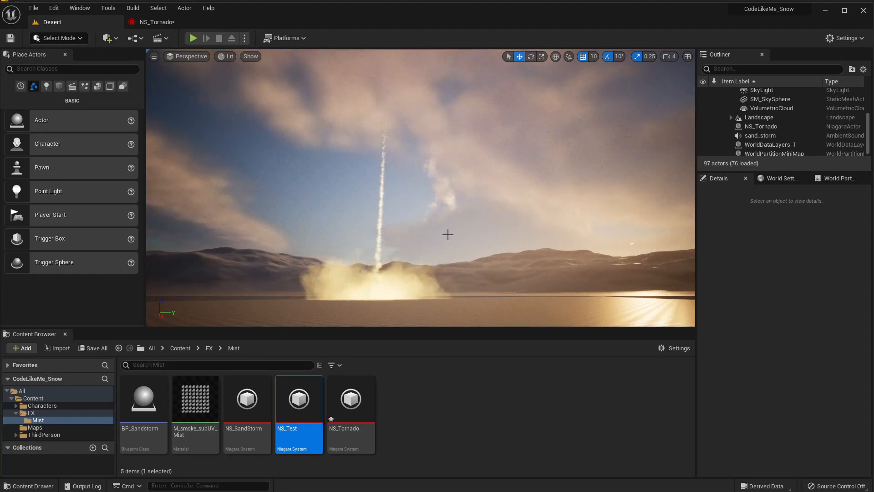
click(156, 22)
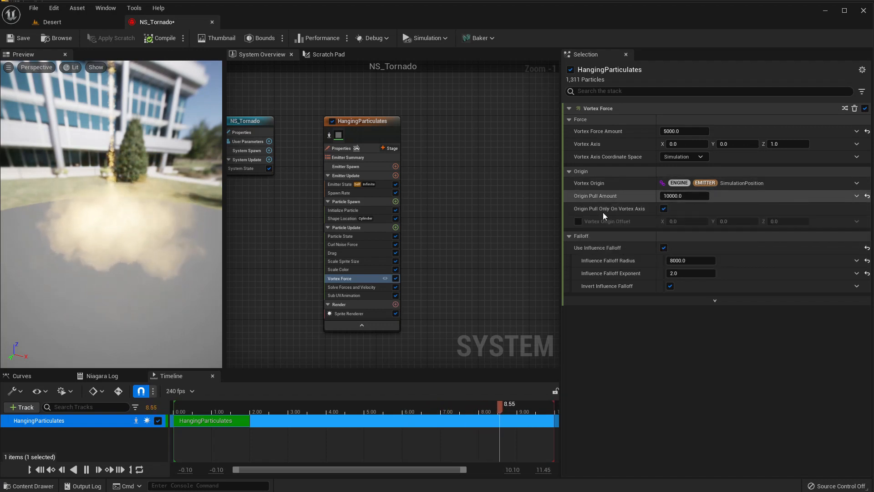
click(578, 221)
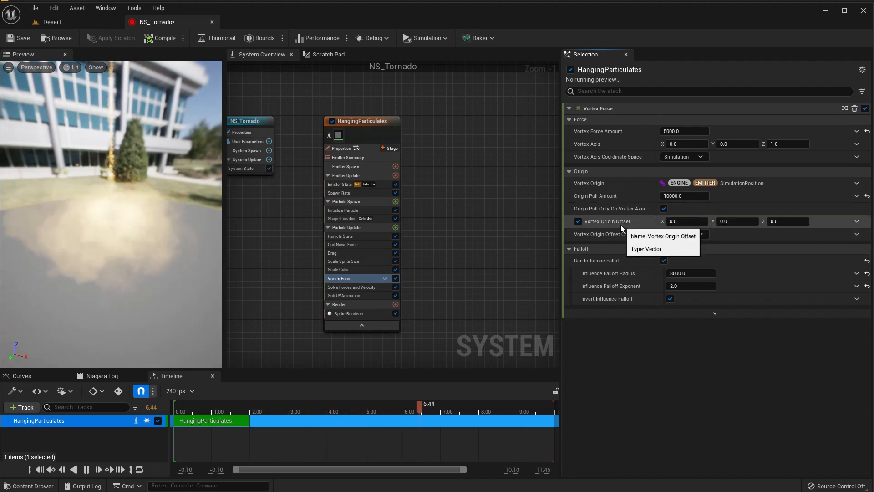
click(48, 23)
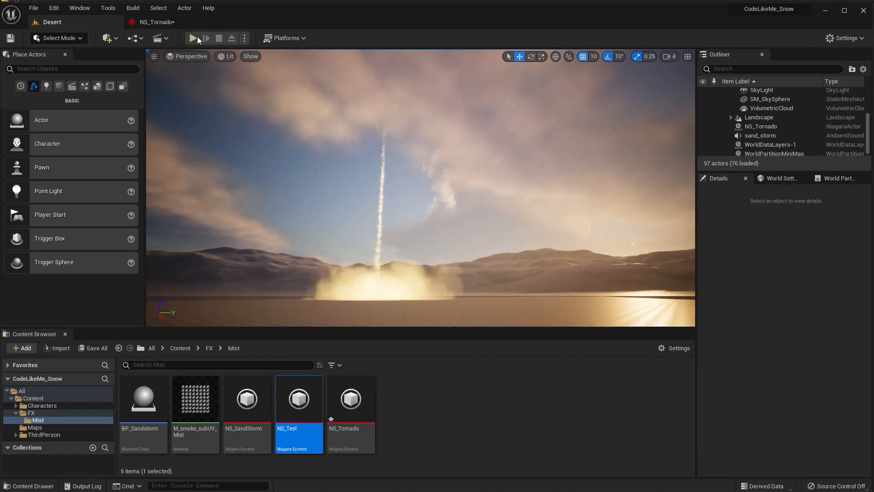
click(173, 22)
click(63, 23)
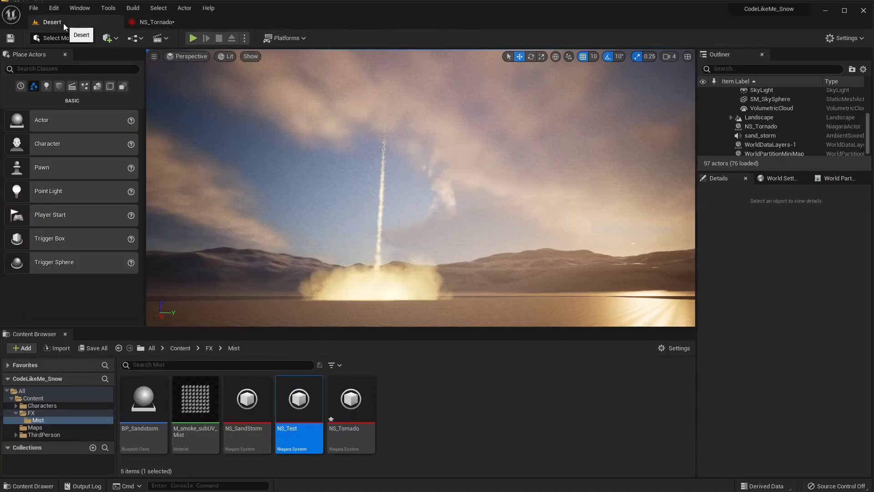
click(152, 22)
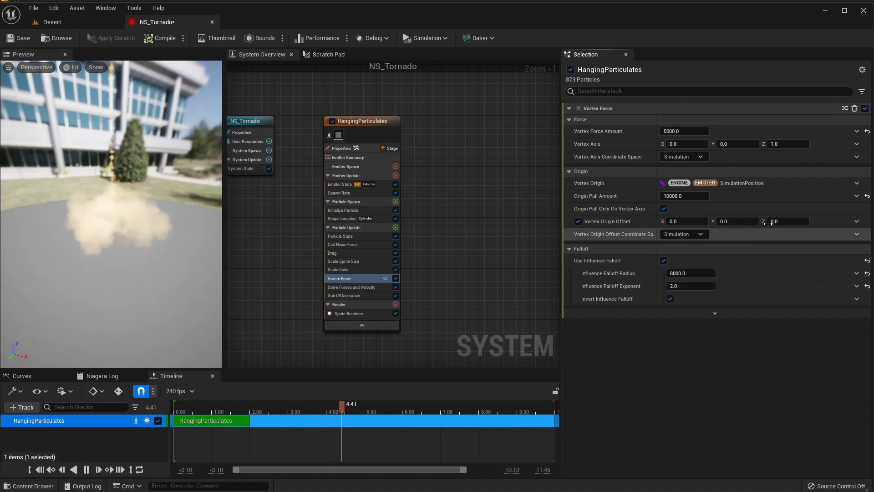
Set the Vortex Origin Offset's Z value to 7000 and view the effect in the Desert level.
click(794, 222)
text(7000)
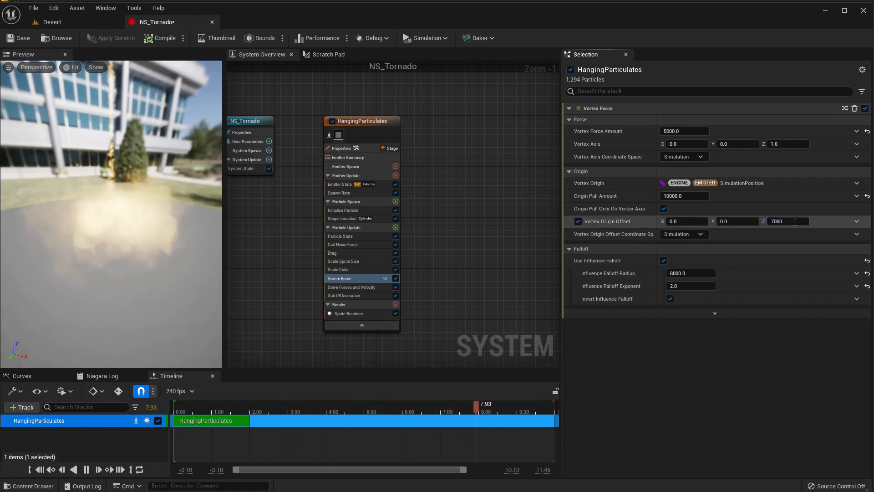
key(Return)
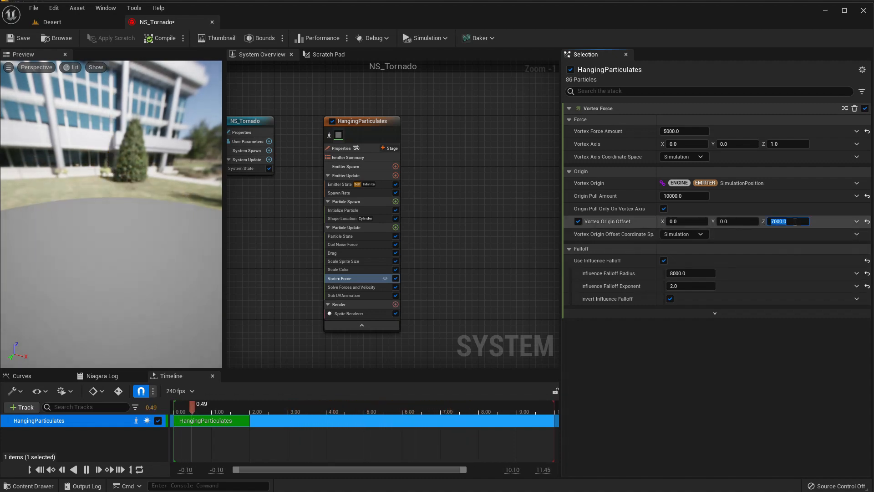
click(53, 22)
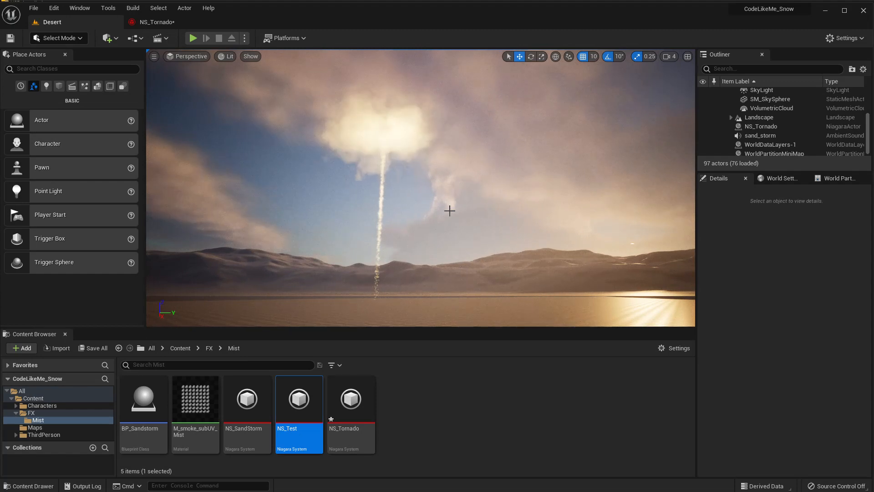
right_drag(449, 209, 478, 185)
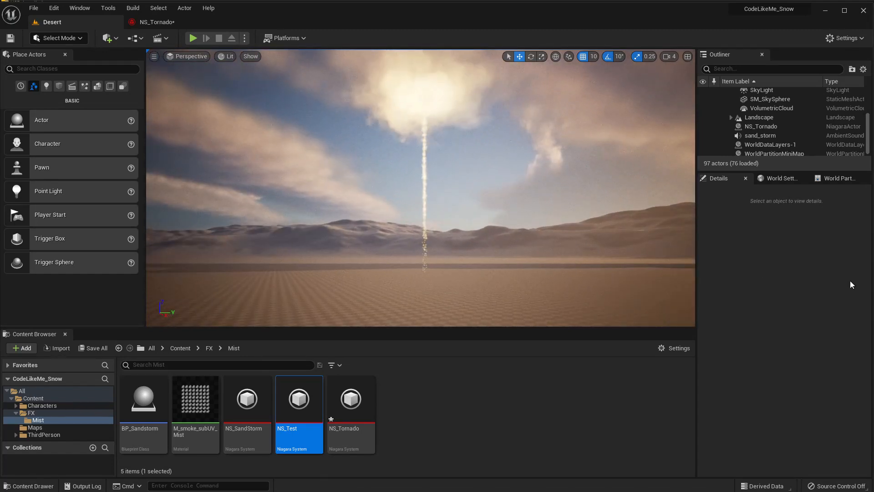
click(144, 23)
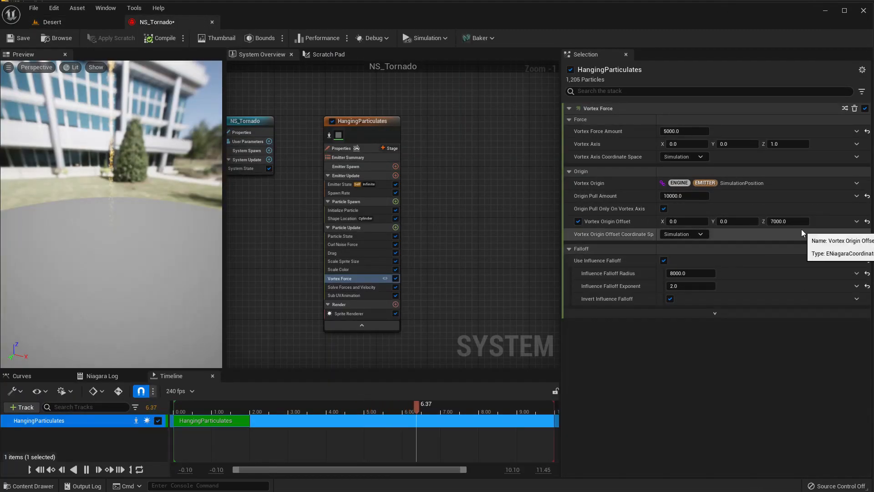
Drive the Vortex Origin Offset with a Make Vector dynamic input and its Z component with Add Float.
click(857, 221)
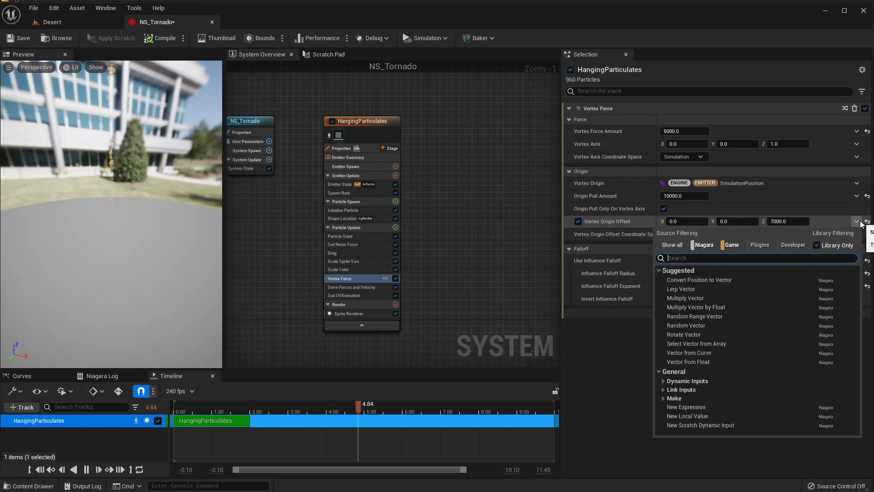
text(make)
key(Return)
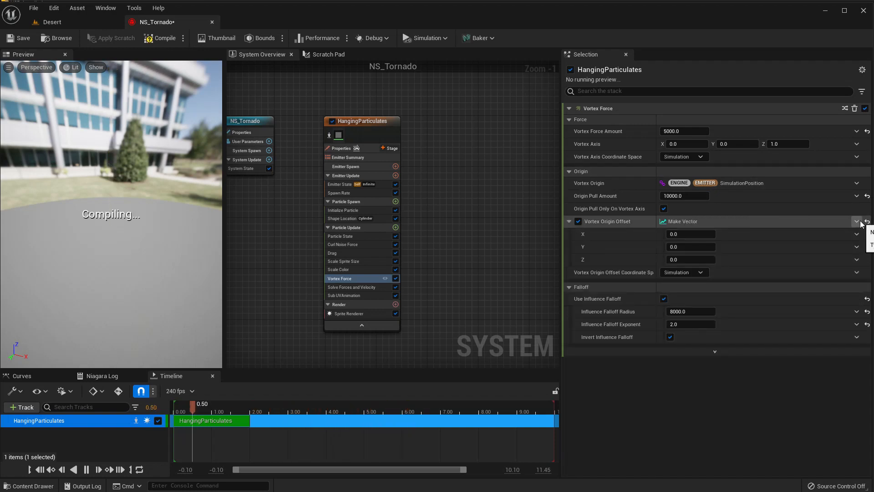
click(857, 260)
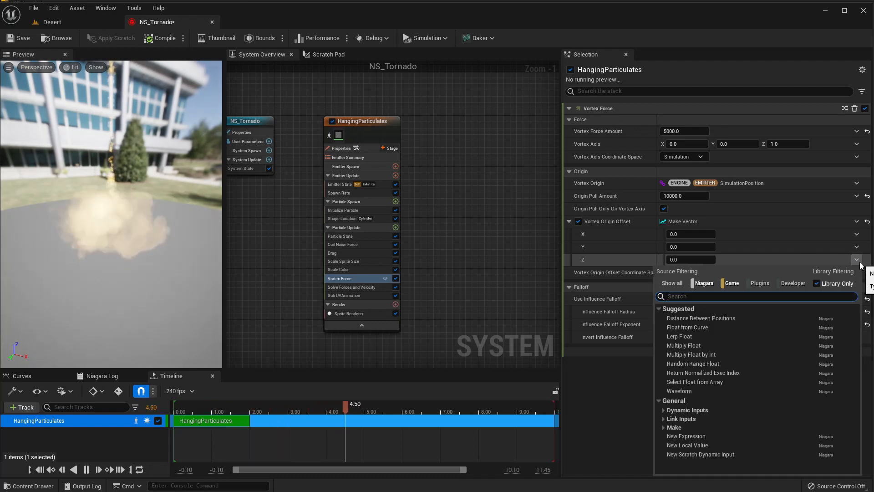
text(add)
key(Return)
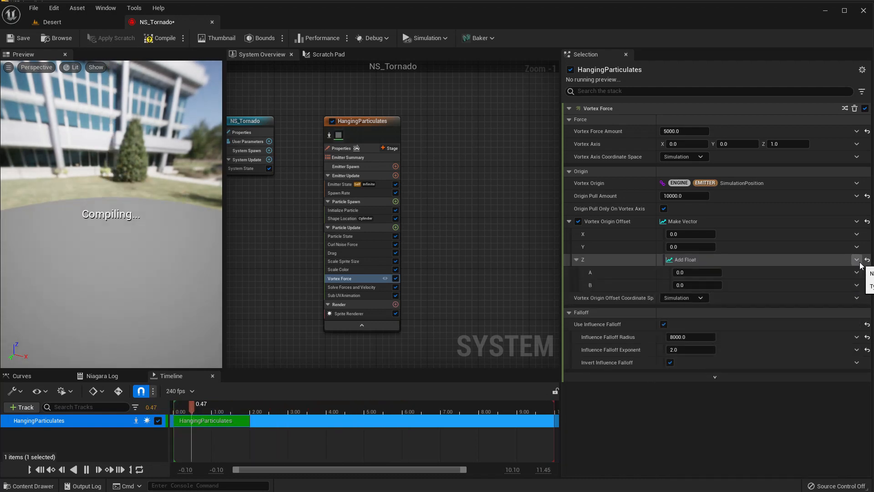
Set A of the Z component's Add Float to 7000 and assign a Sine dynamic input to B.
click(706, 272)
text(700)
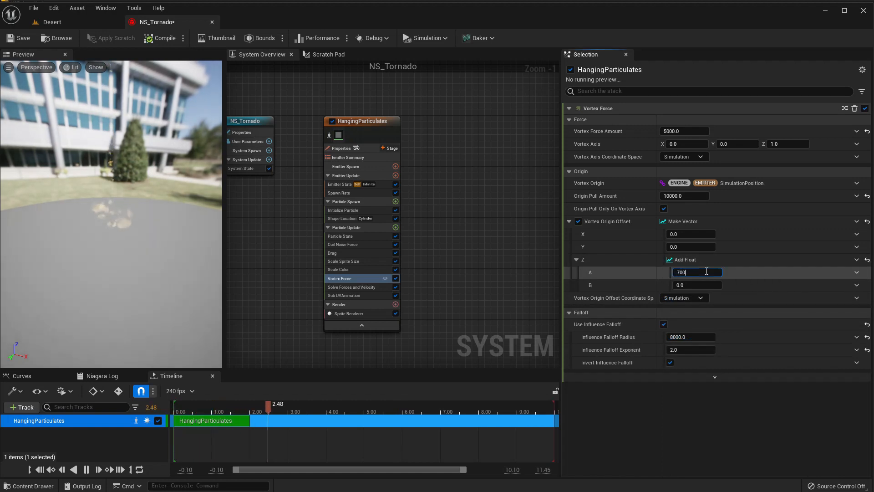
text(0)
key(Return)
click(856, 285)
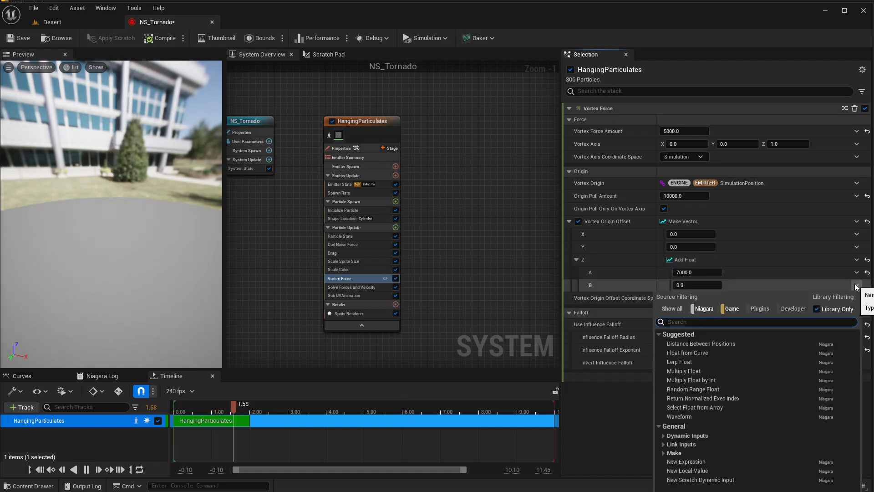
text(sine)
key(Return)
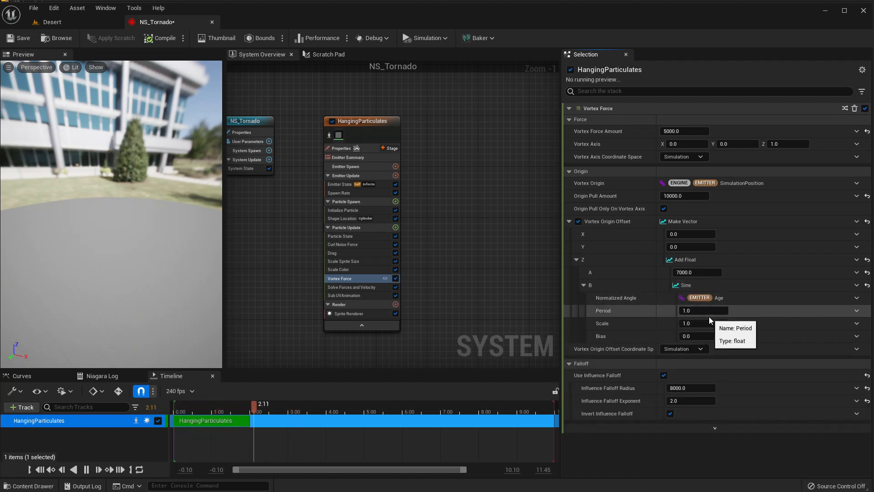
Set the Sine input's Period to 40 and Scale to 1000, and watch the motion in the Desert level.
click(707, 312)
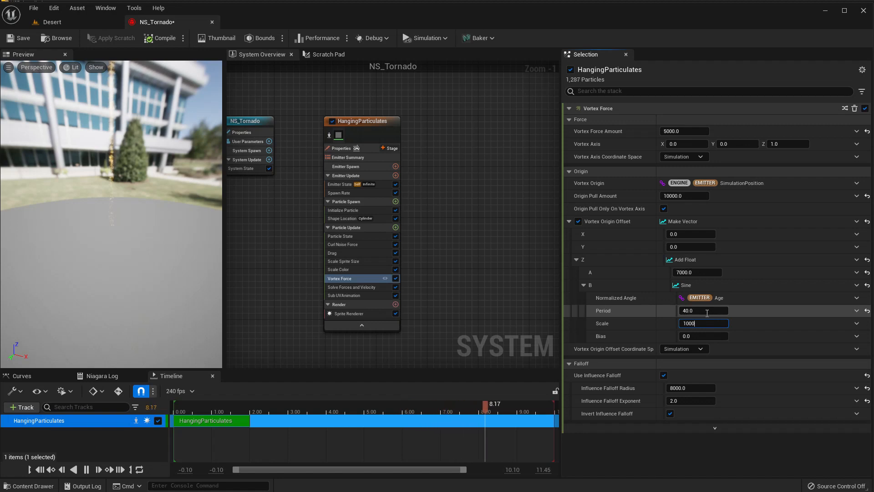
key(Tab)
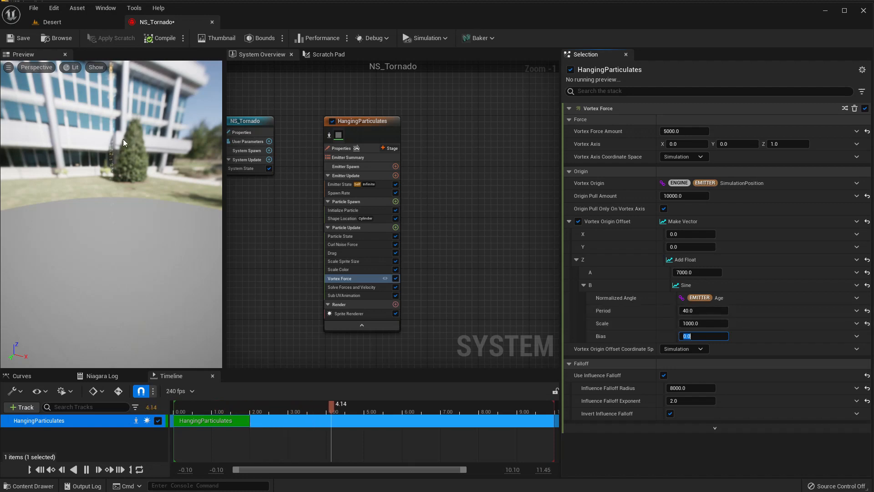
click(84, 23)
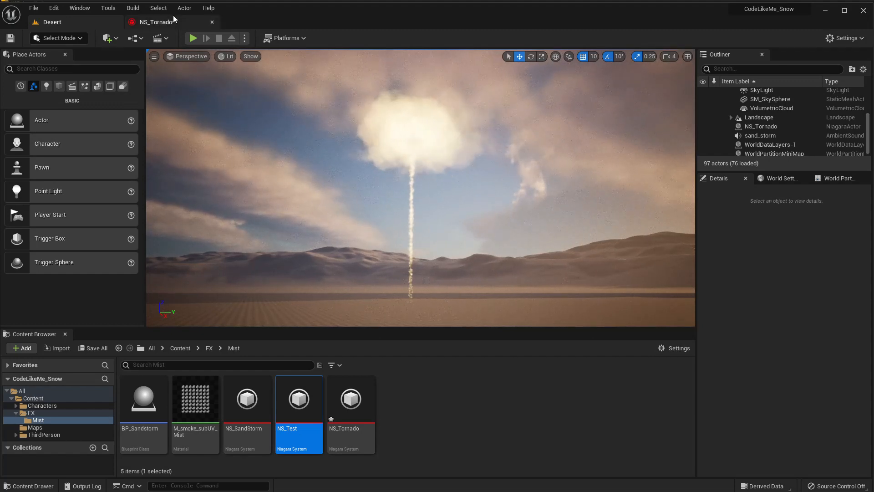
click(157, 21)
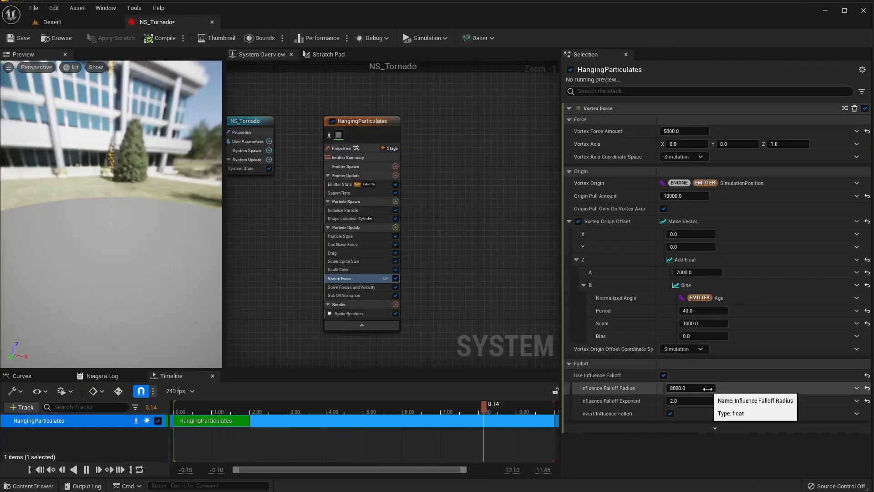
click(357, 278)
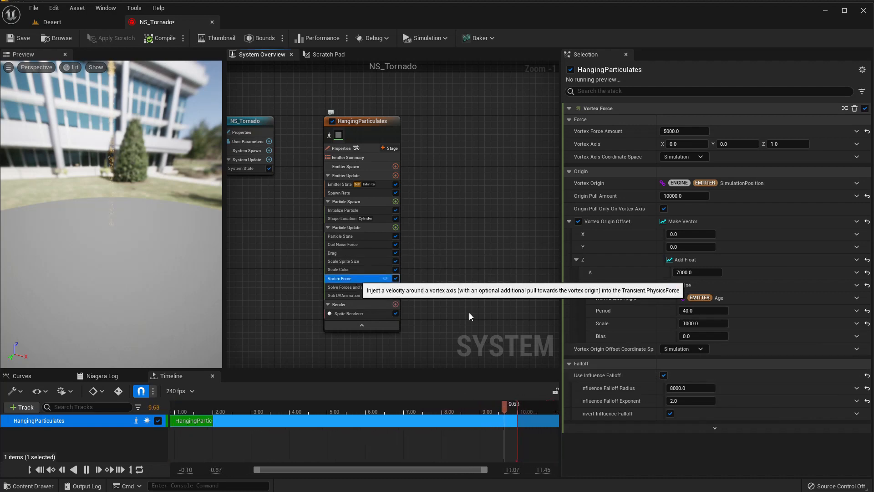
click(700, 387)
text(3000)
key(Return)
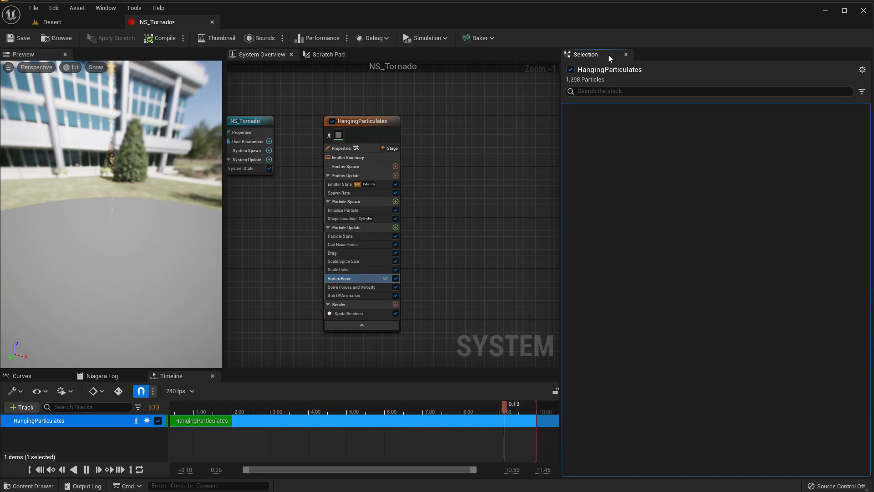
click(354, 119)
scroll(676, 400, down, 2)
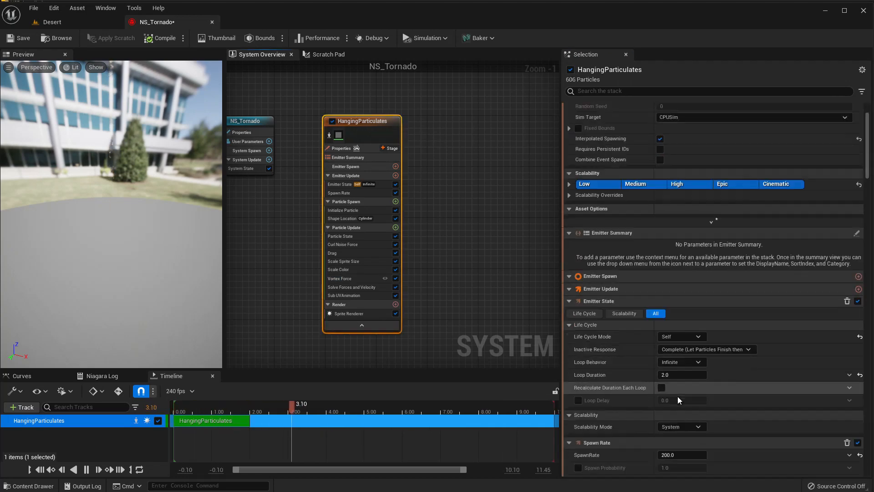
Set the Vortex Force's Influence Falloff Radius to 10000 and check the result in the Desert level.
click(347, 278)
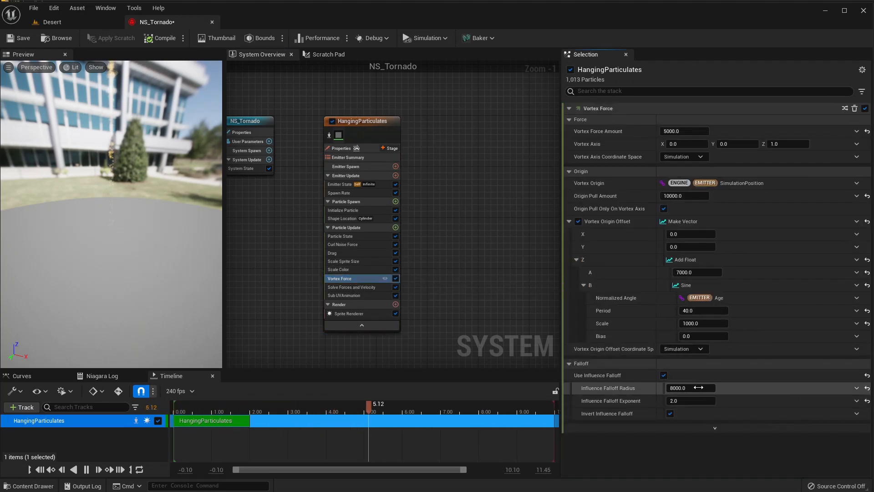
click(698, 387)
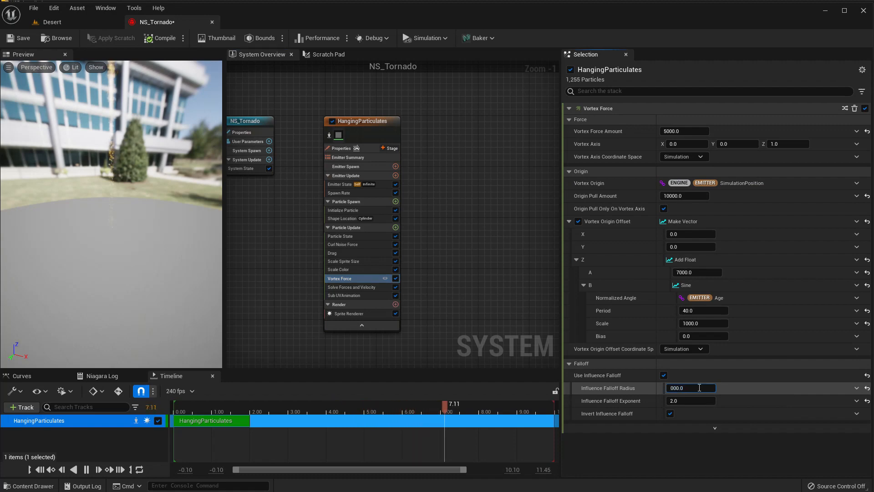
text(10)
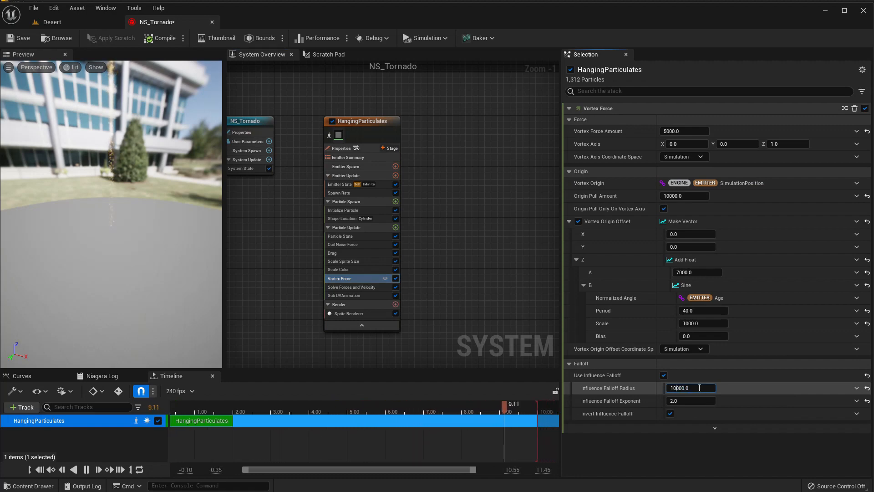
key(Return)
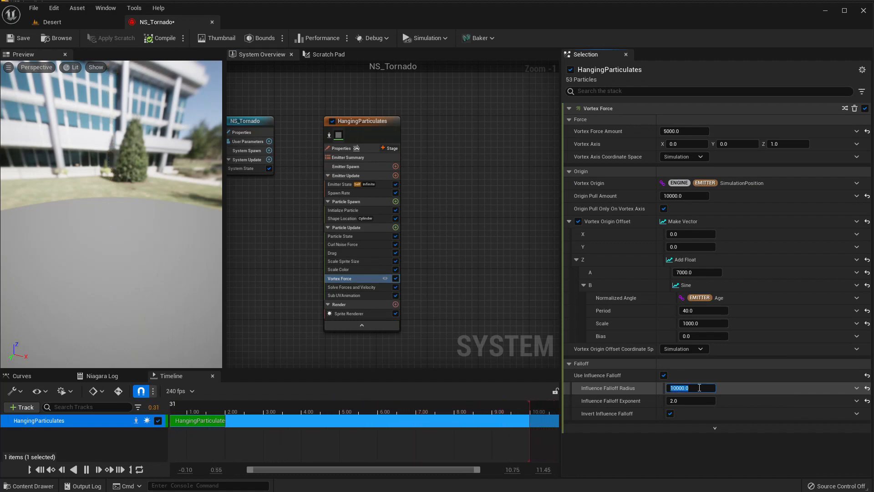
click(65, 23)
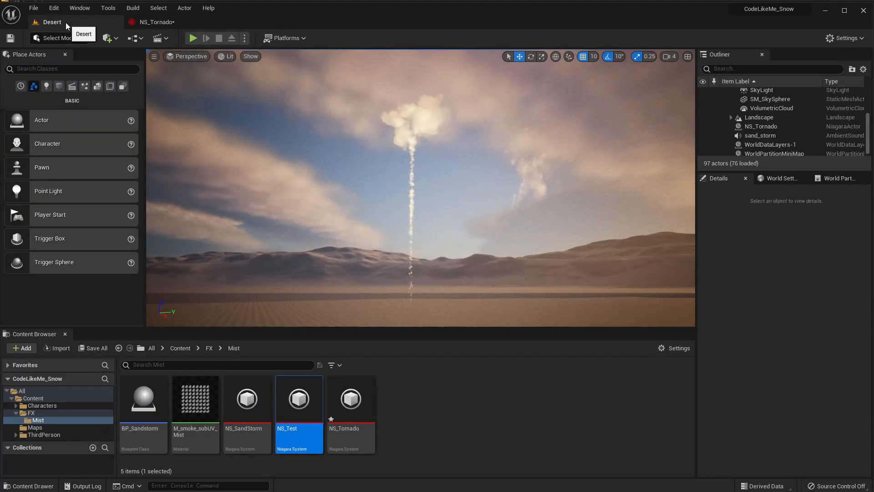
click(160, 22)
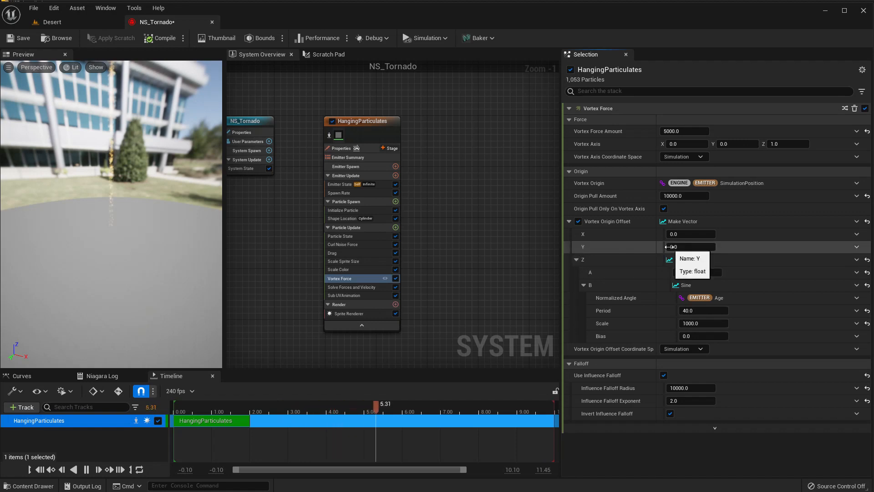
Copy the Z component's Add Float setup with its Sine input onto the Vortex Origin Offset's X component.
right_click(608, 258)
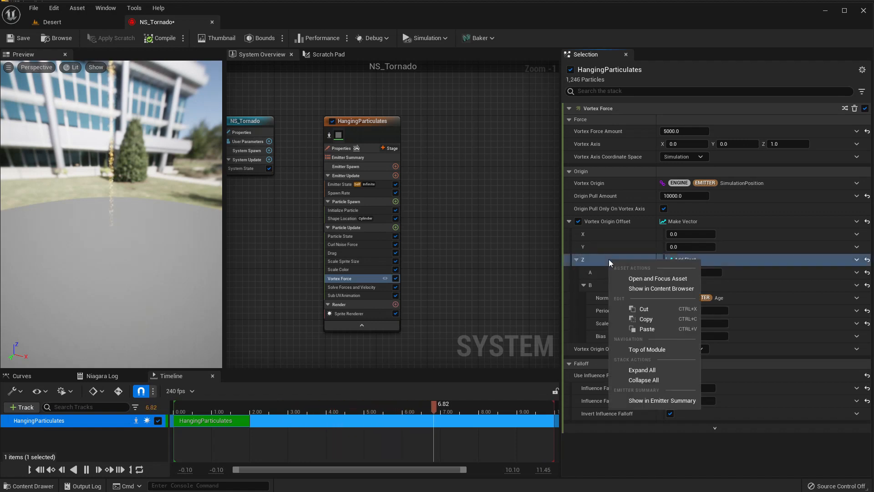
click(662, 318)
right_click(618, 234)
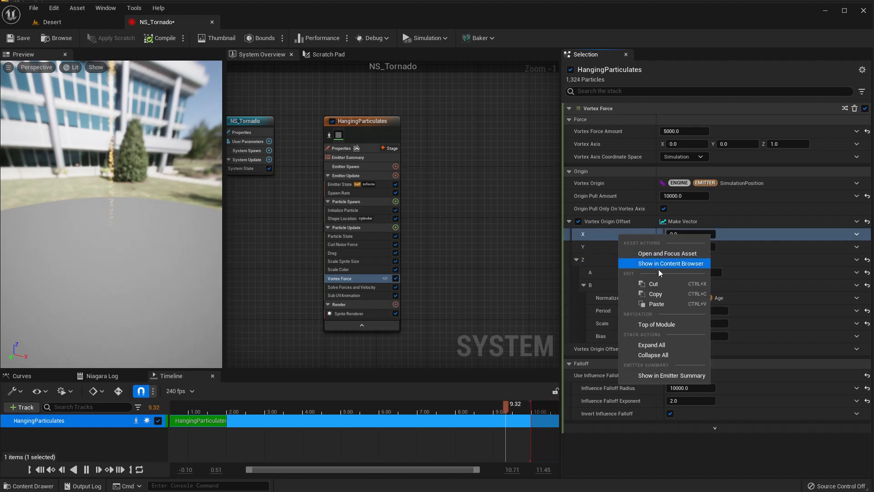
click(662, 304)
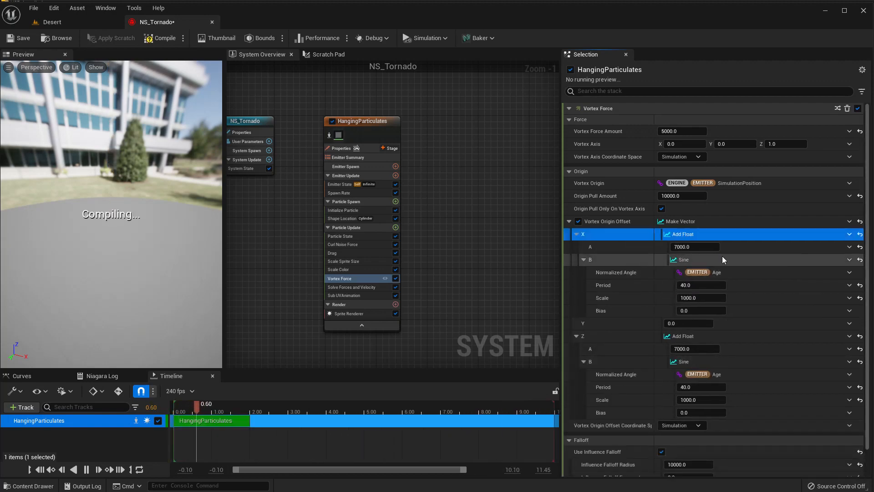
click(707, 247)
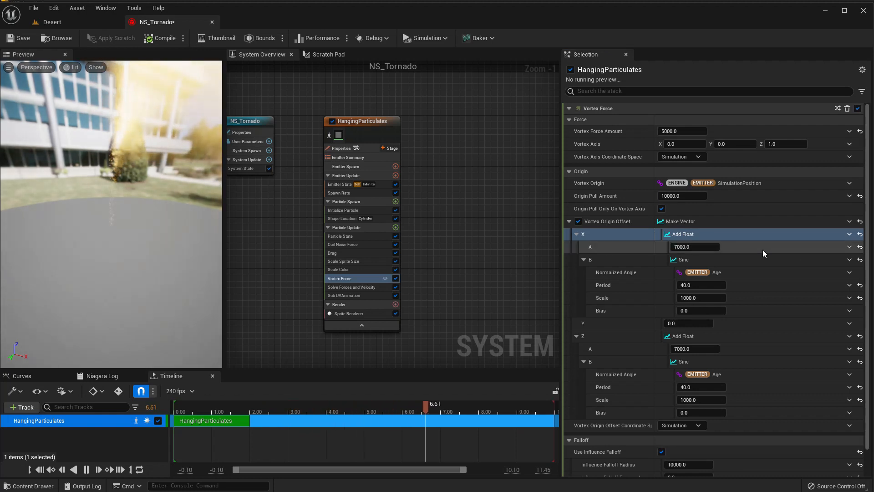
Set A of the X component's Add Float in the Vortex Origin Offset to 100.
click(701, 245)
text(1)
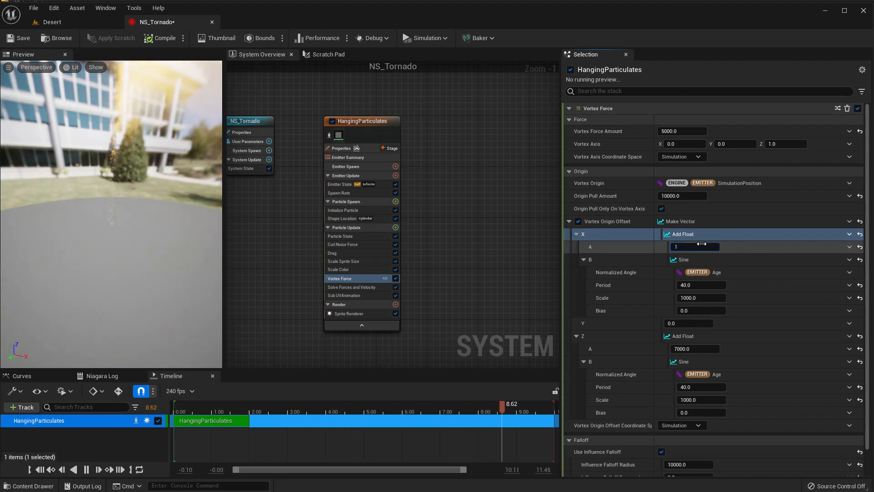
text(00)
key(Return)
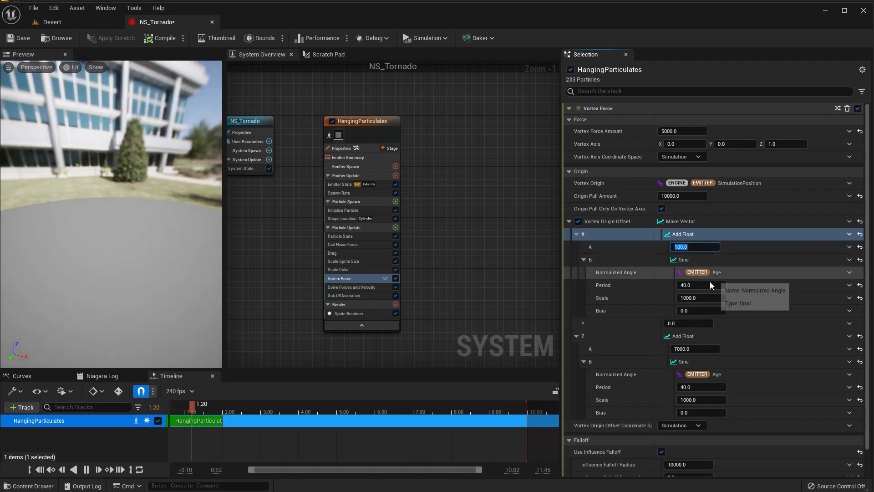
Set the X component's Sine input to Scale 500 and Period 20, and check the tornado in the Desert level.
click(703, 301)
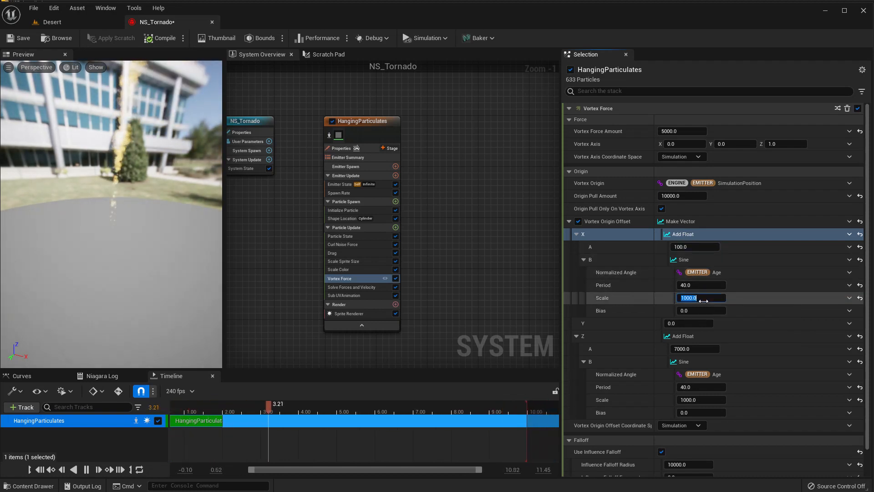
text(500)
key(Return)
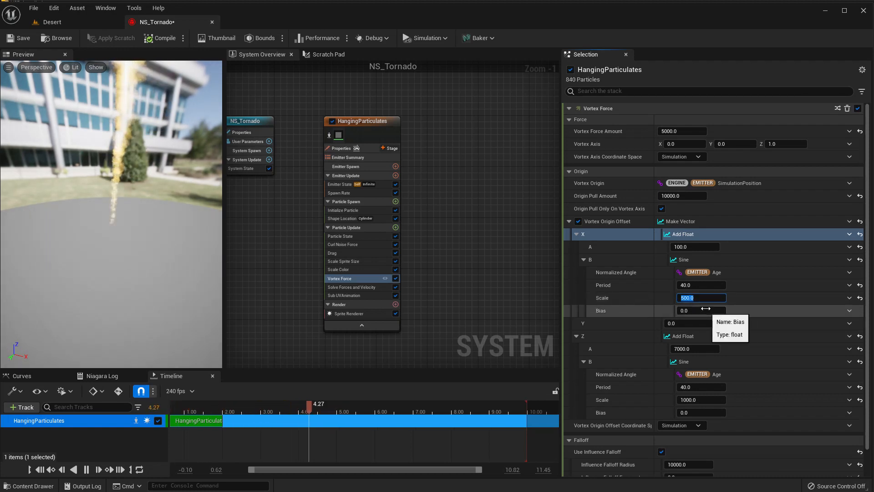
text(20)
key(Return)
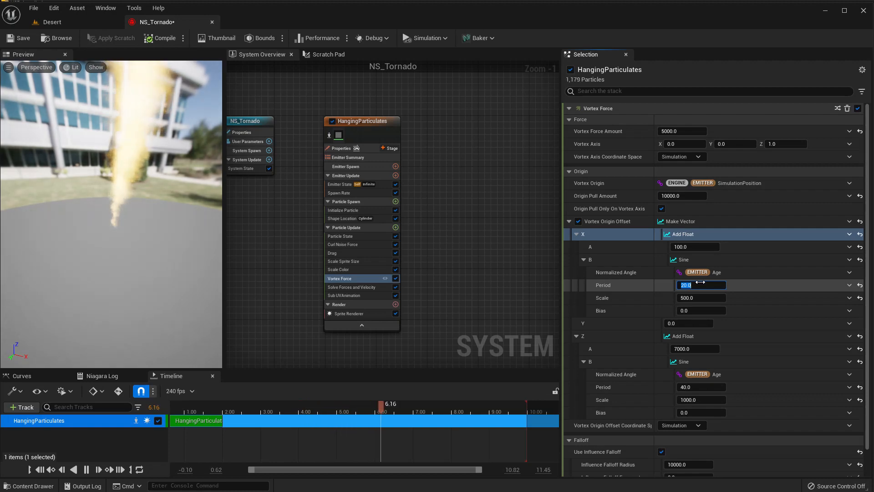
click(86, 18)
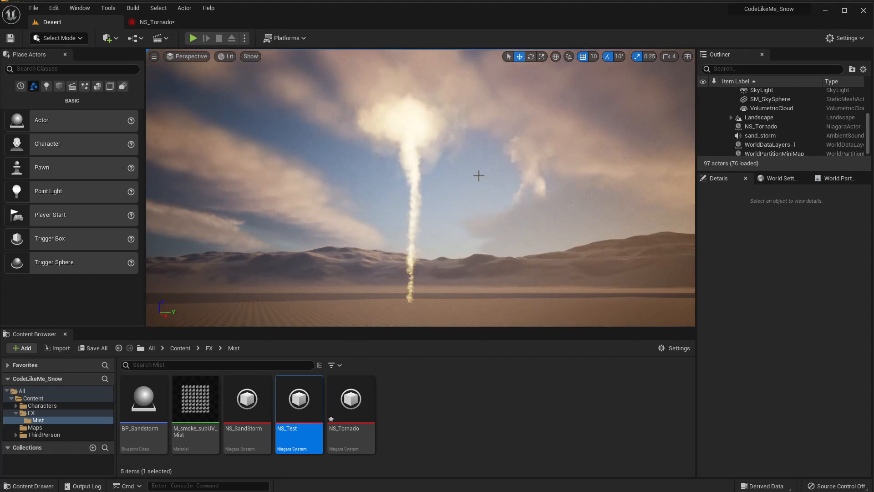
Copy the X component's Add Float setup with its Sine input onto the Vortex Origin Offset's Y component.
click(152, 23)
click(636, 232)
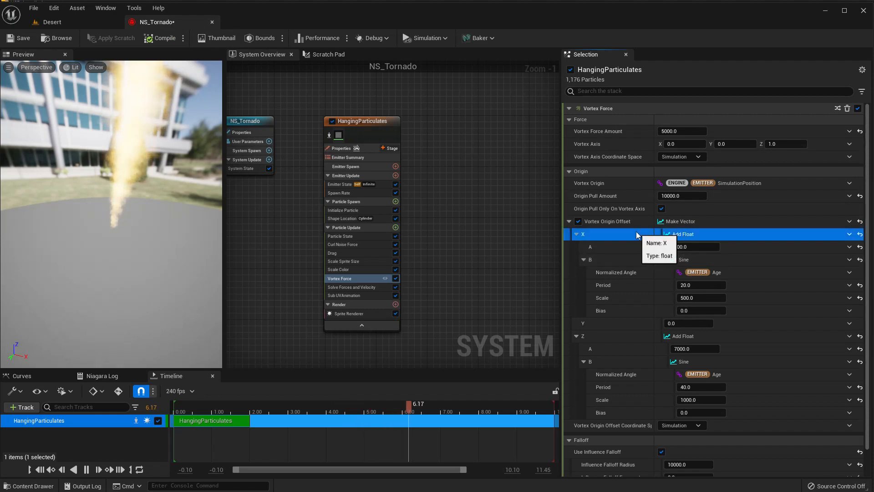
right_click(636, 235)
click(685, 290)
right_click(631, 323)
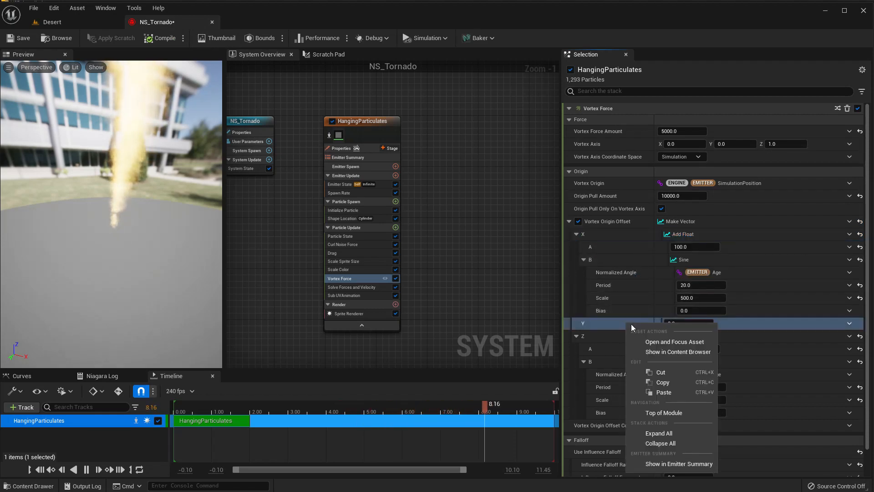
click(671, 393)
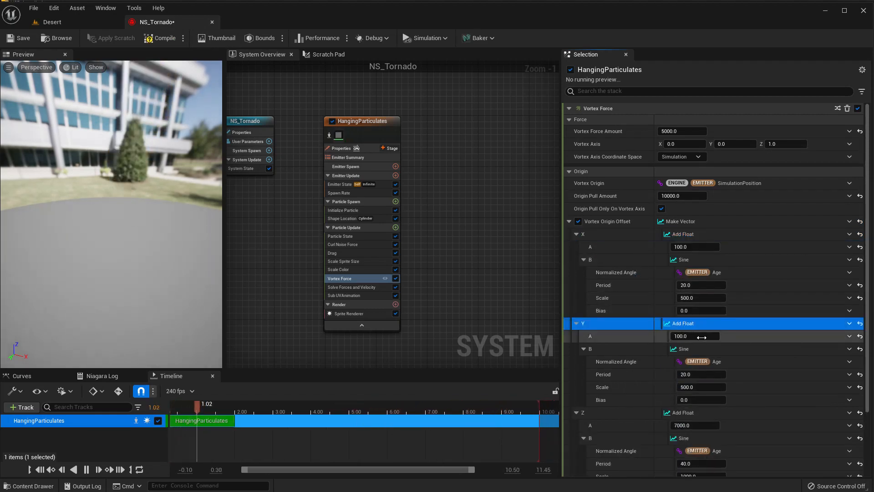
Set the Period of the Y component's Sine input to 10 and watch the motion in the Desert level.
click(706, 374)
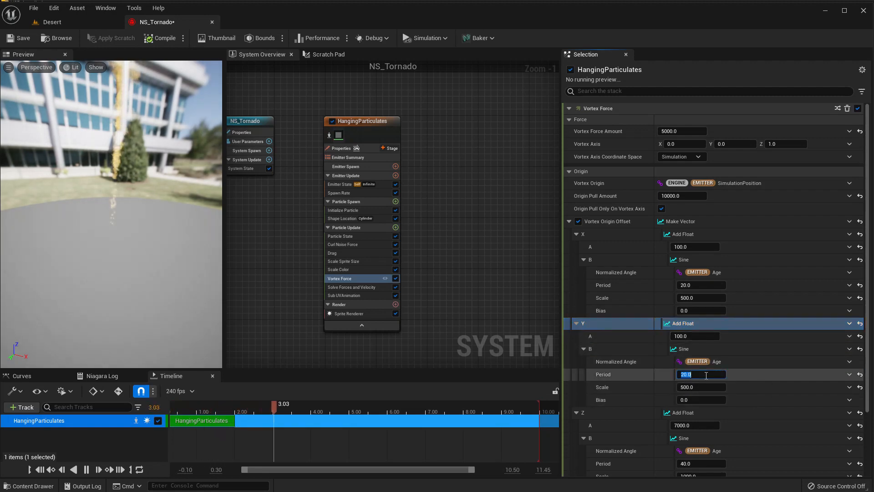
text(10)
key(Return)
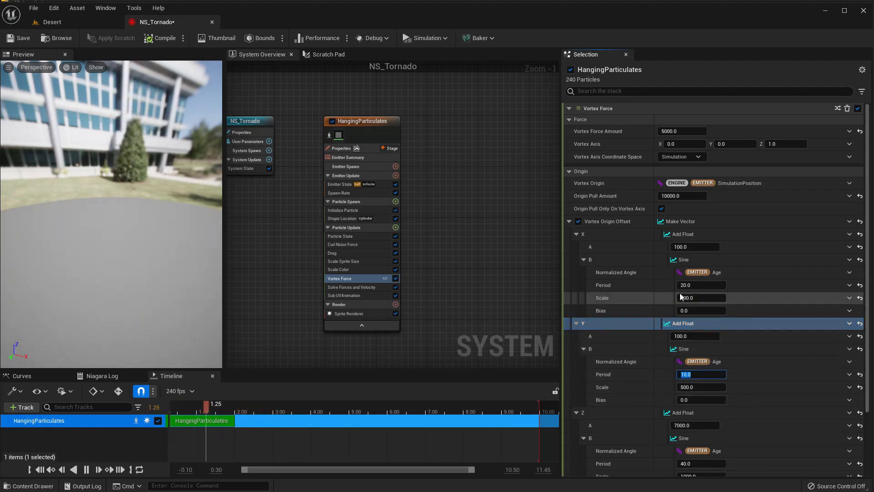
click(702, 298)
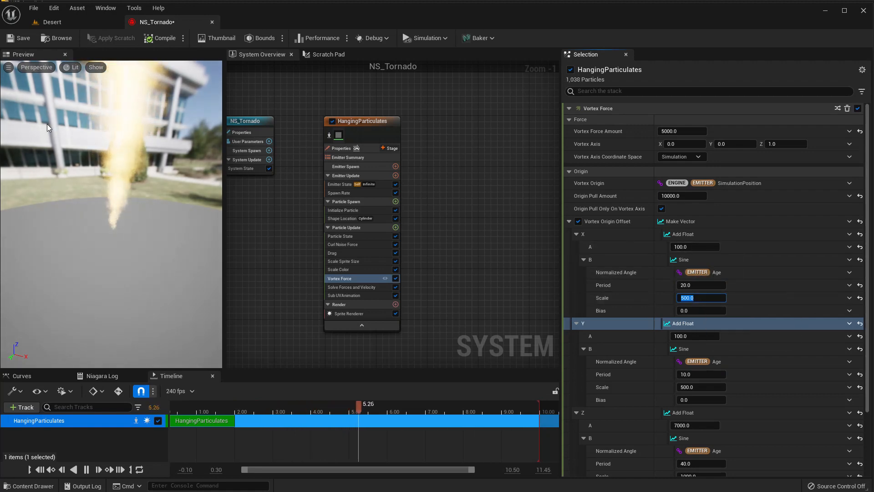
click(66, 17)
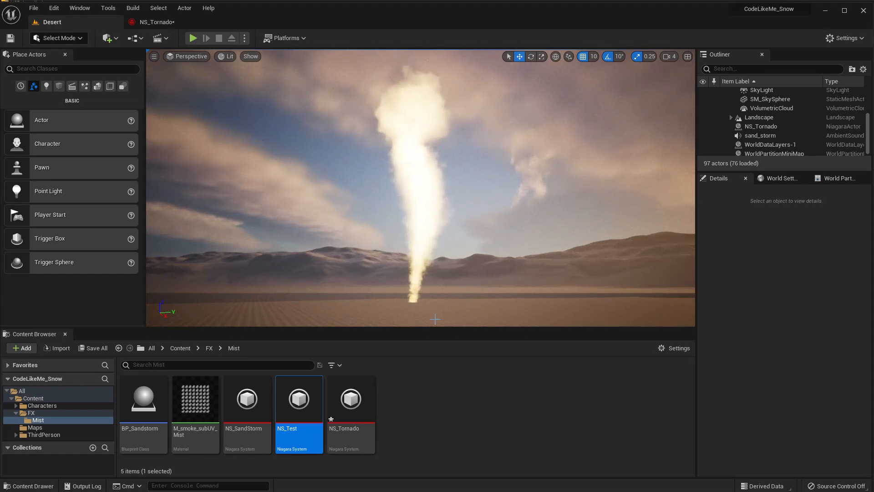
Set the Drag module's Random Range Float in HangingParticulates to Minimum 0.2 and Maximum 0.6.
click(160, 24)
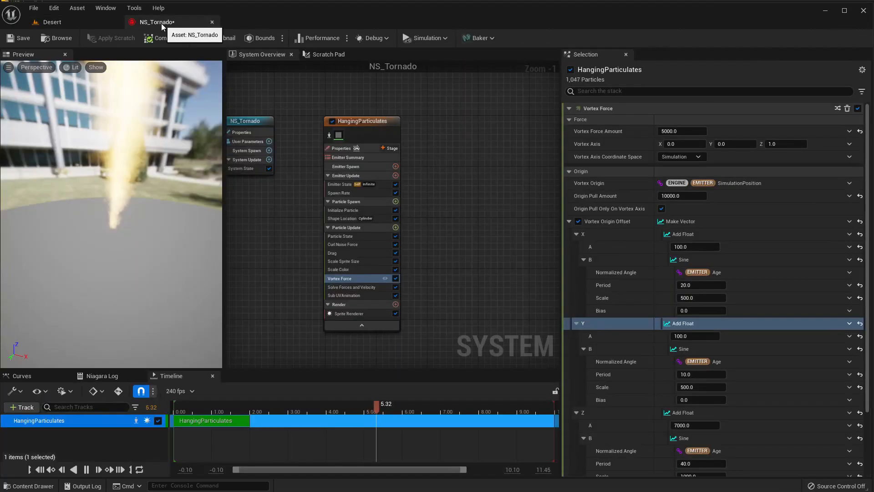
click(351, 193)
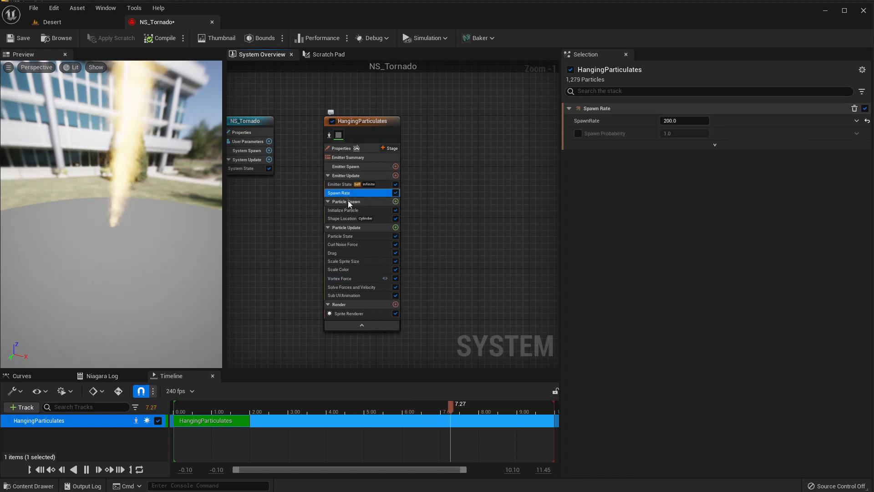
click(346, 210)
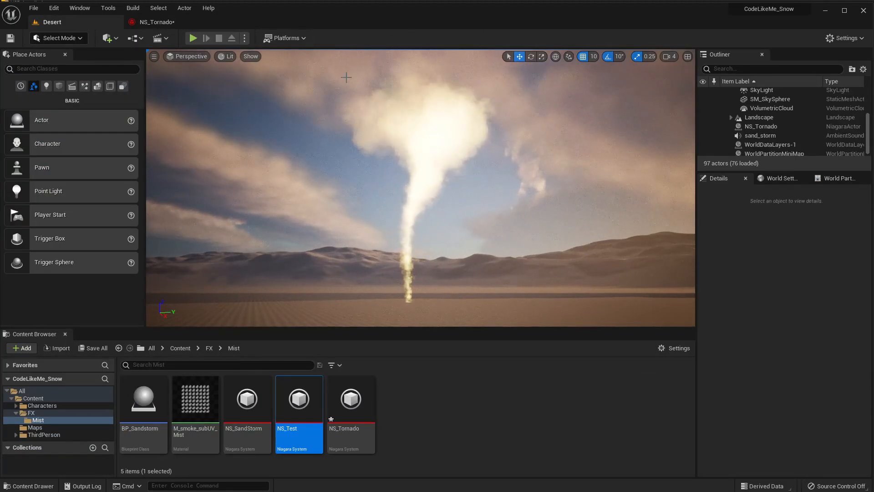
click(157, 21)
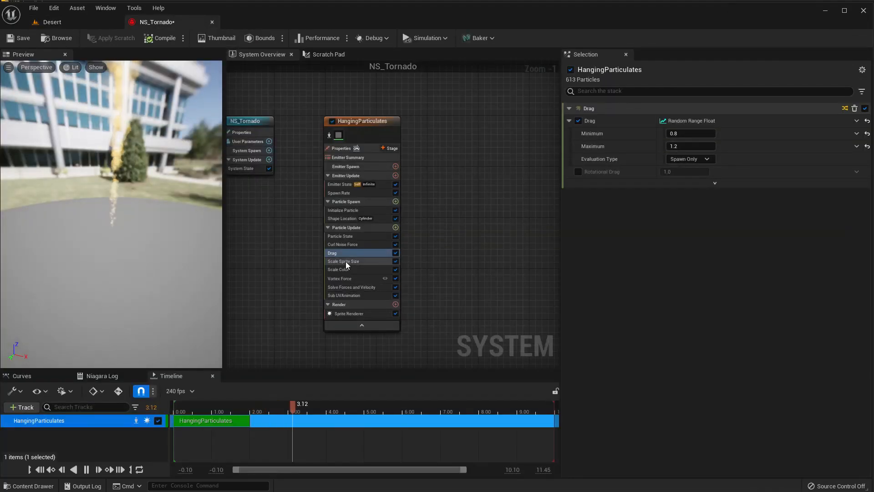
click(690, 146)
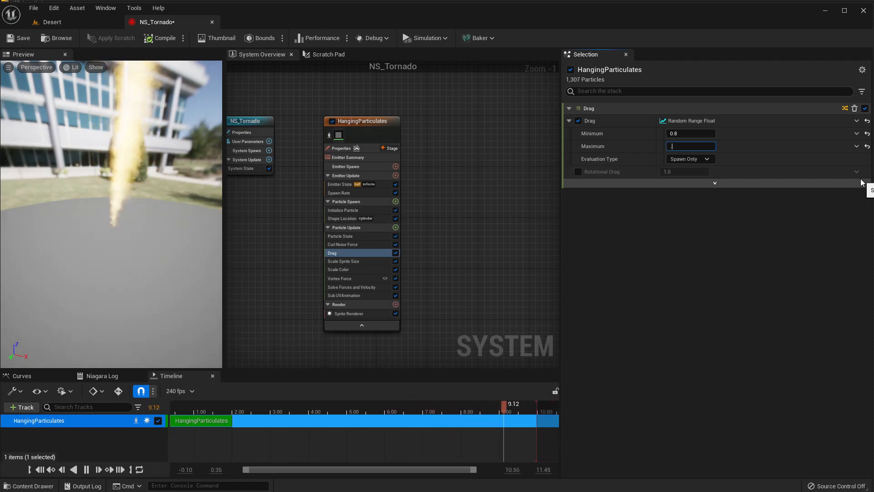
text(0.6)
key(Return)
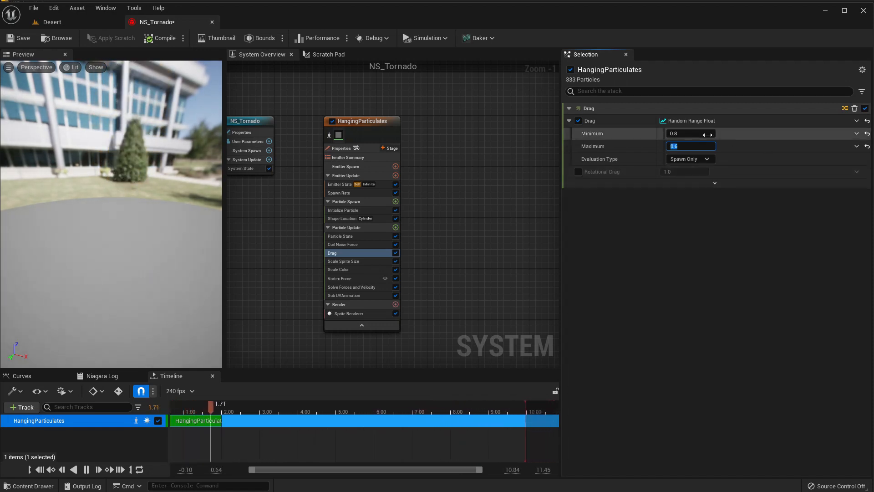
click(698, 133)
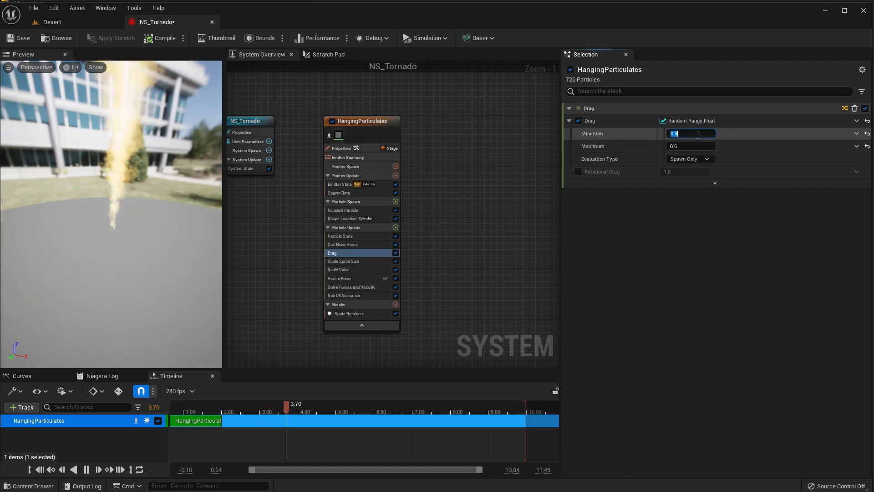
text(0.2)
key(Return)
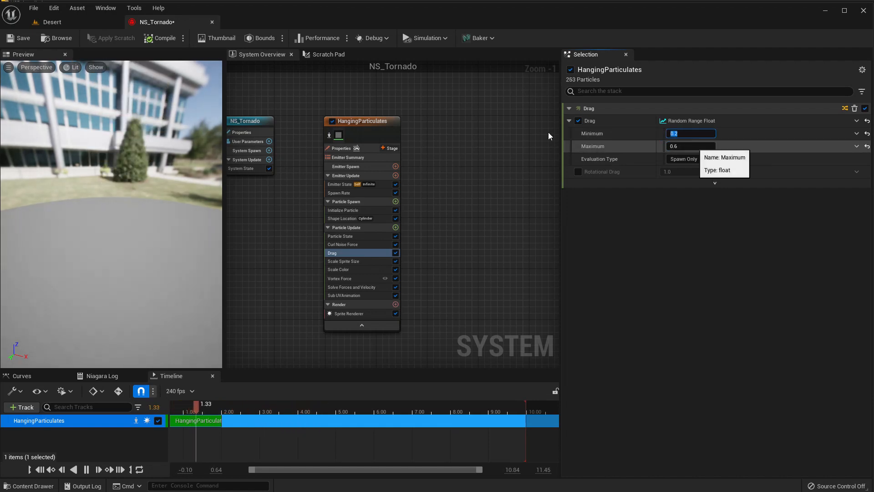
Examine the tornado's shape and motion in the Desert level from several viewing angles.
click(50, 22)
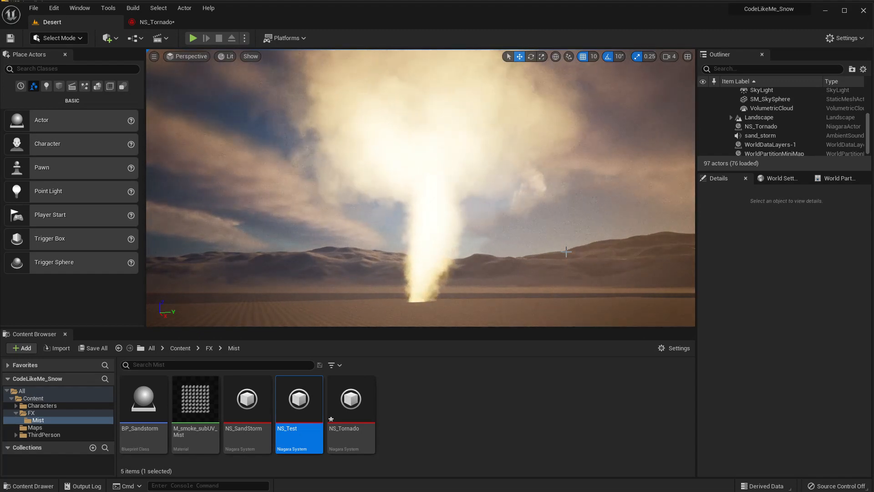
right_drag(566, 252, 542, 259)
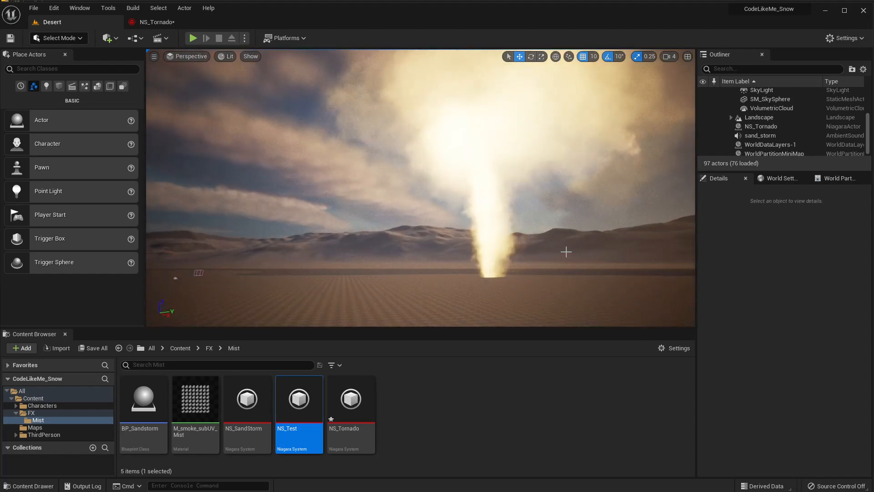
mouse_move(511, 209)
right_down()
mouse_move(511, 167)
mouse_move(511, 200)
right_up()
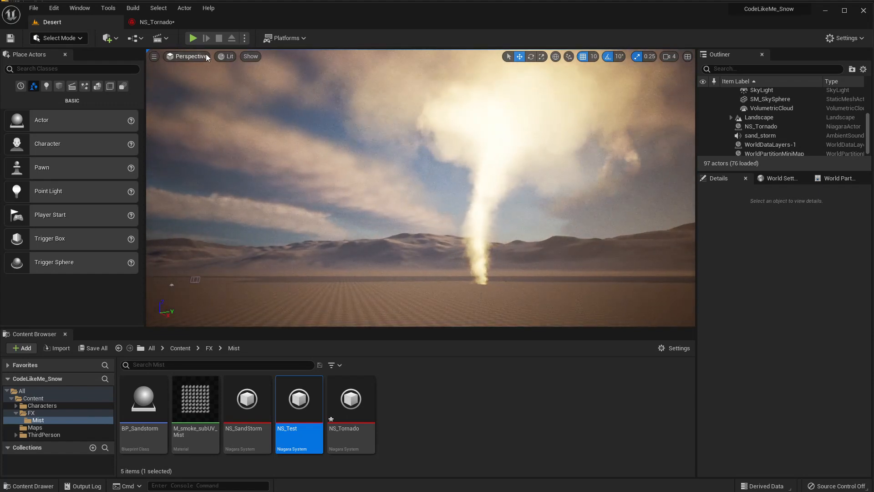
right_drag(318, 173, 350, 185)
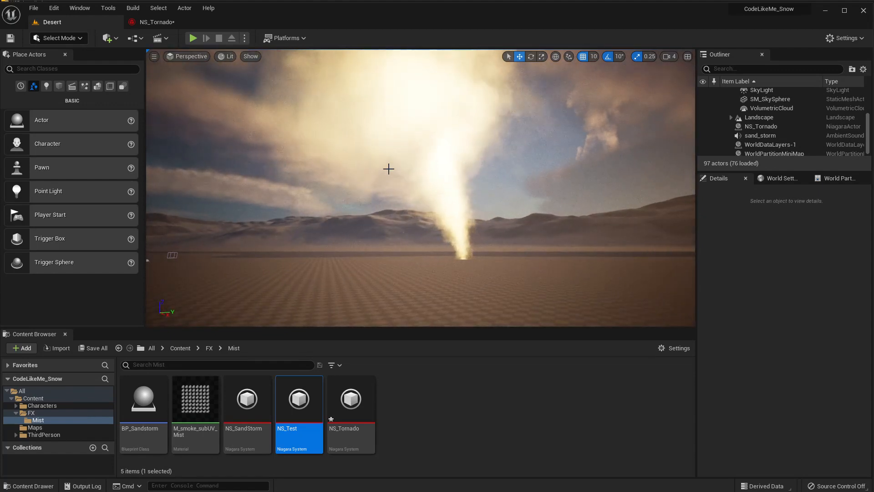
drag(428, 192, 423, 205)
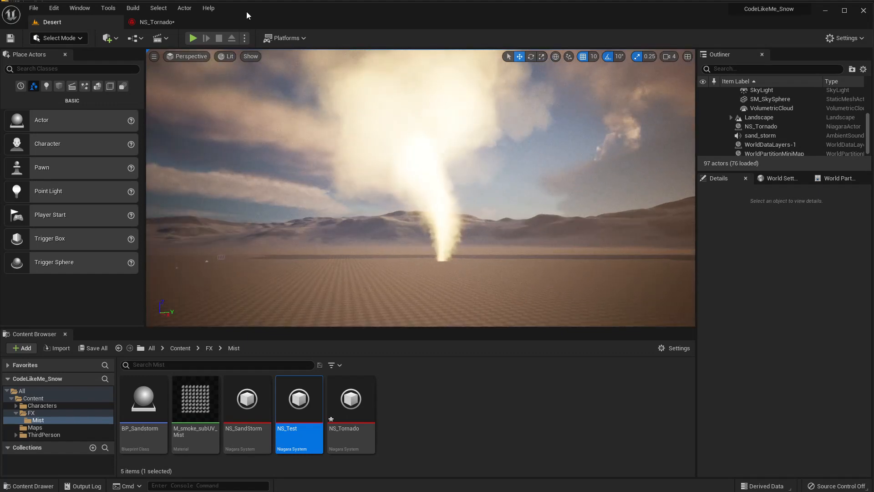
Set A of the Z component's Add Float in the Vortex Force to 9000 and check the Desert level.
click(150, 22)
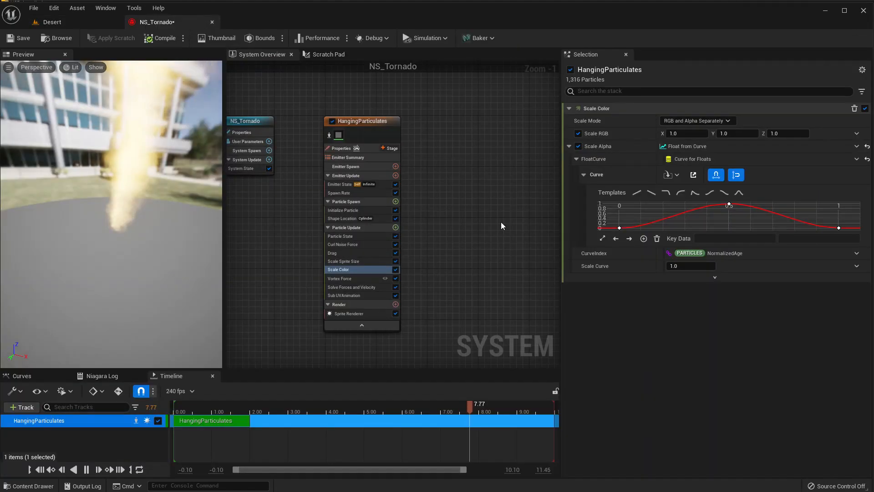
click(355, 279)
scroll(728, 349, down, 5)
scroll(727, 349, down, 2)
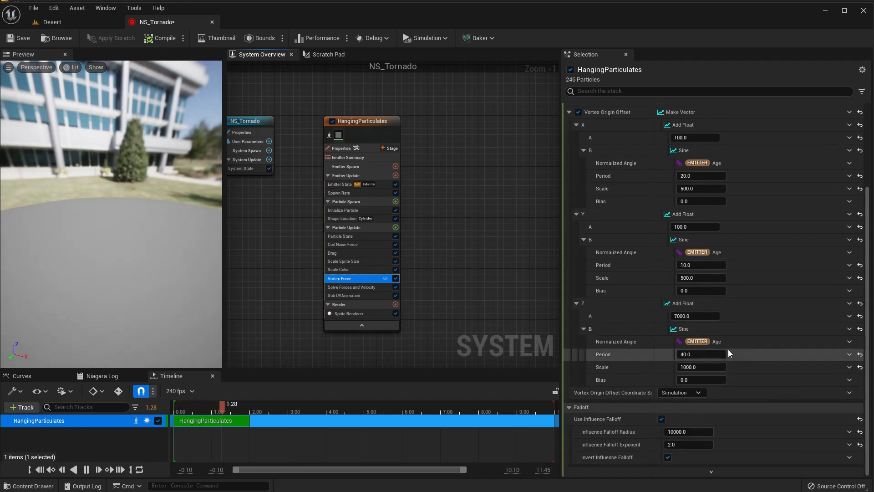
click(691, 316)
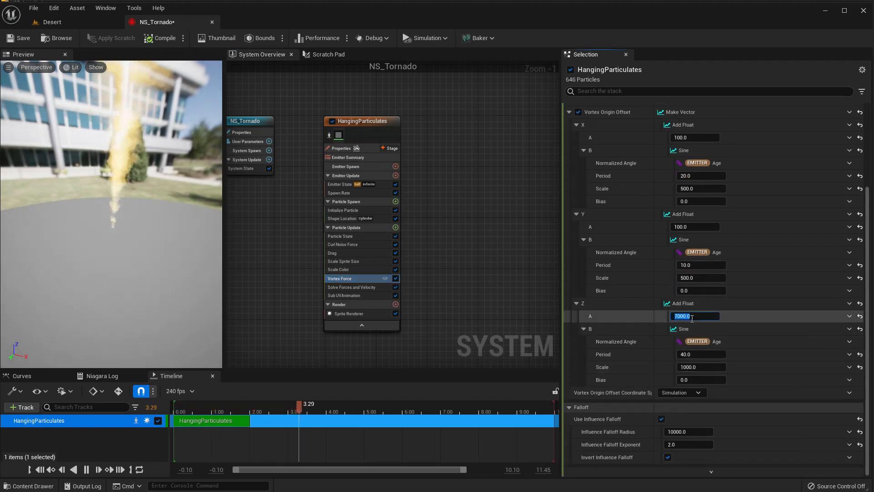
text(9000)
key(Return)
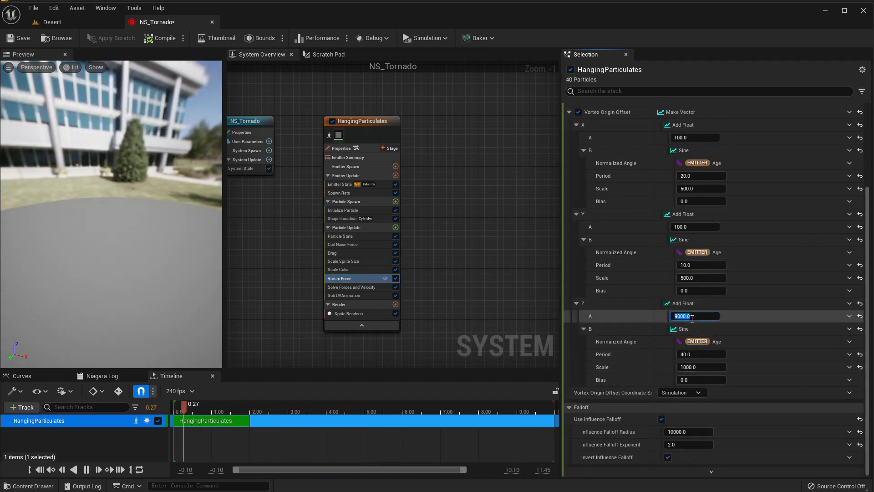
click(43, 24)
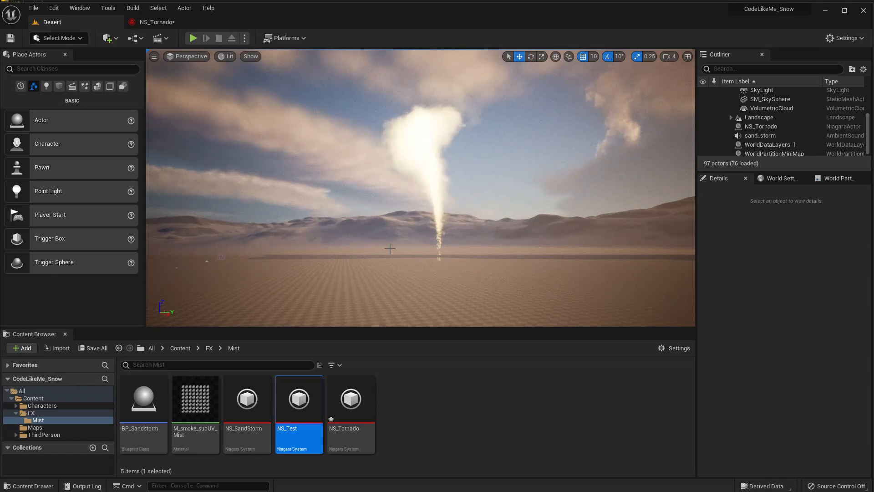
Set A of the Z component's Add Float in NS_Tornado's Vortex Origin Offset to 8000.
click(156, 23)
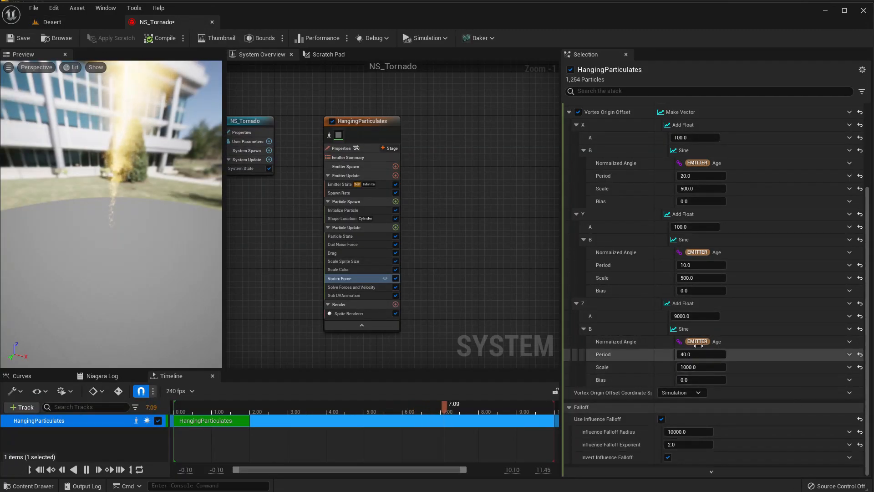
click(708, 314)
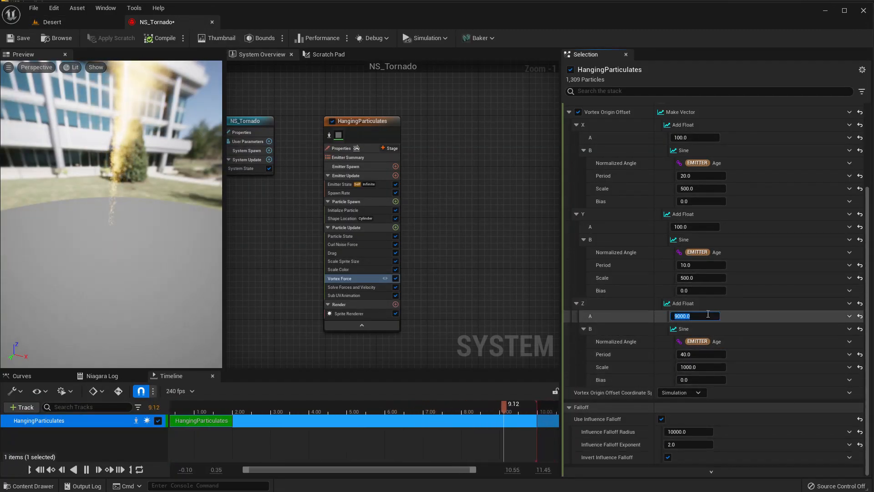
text(8)
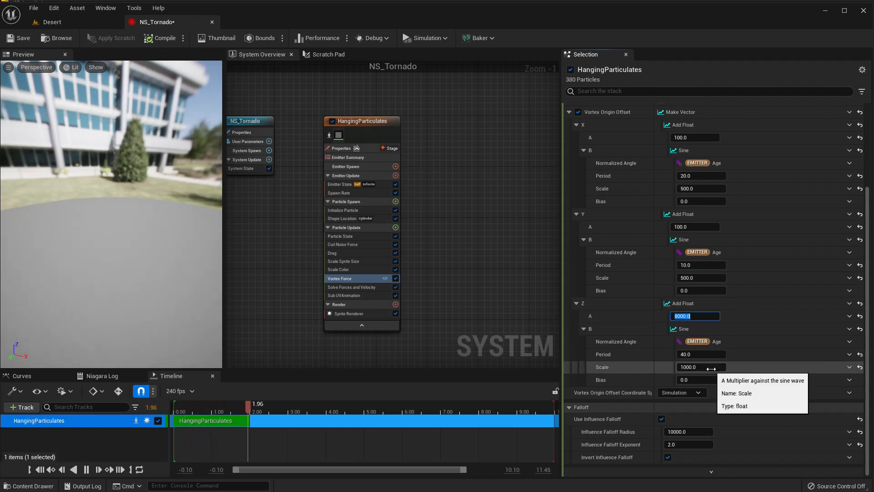
Set the Vortex Force's Influence Falloff Radius to 8000 and check the tornado in the Desert level.
click(696, 432)
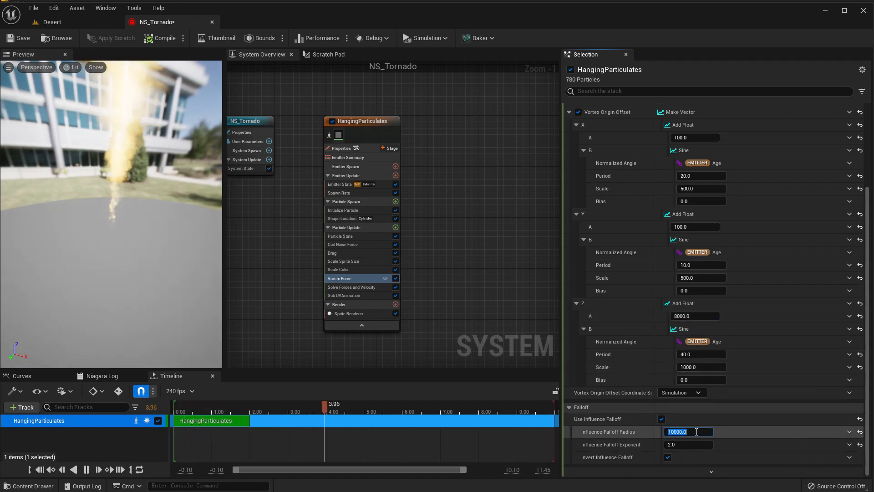
text(8000)
key(Return)
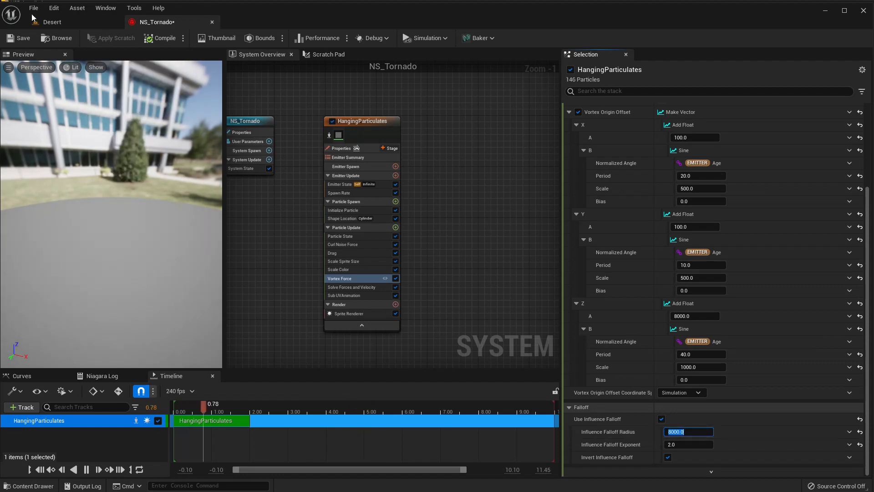
click(71, 20)
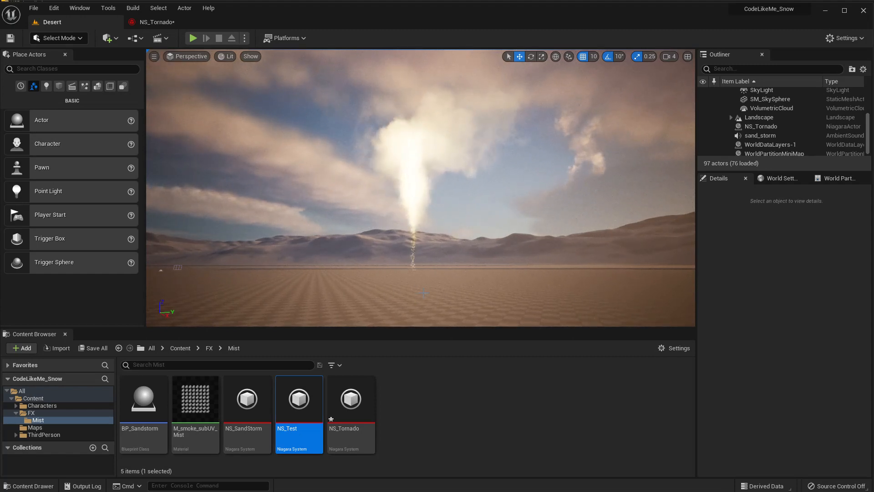
scroll(424, 292, up, 5)
middle_drag(424, 292, 427, 278)
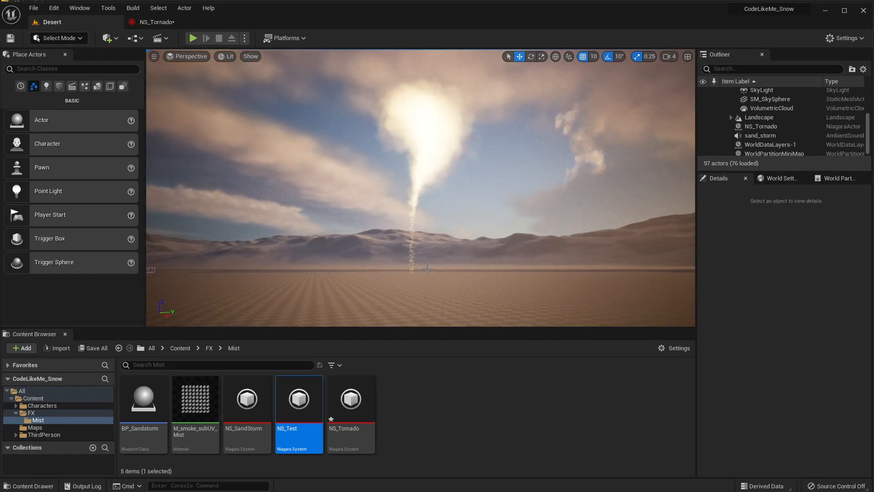
key(w)
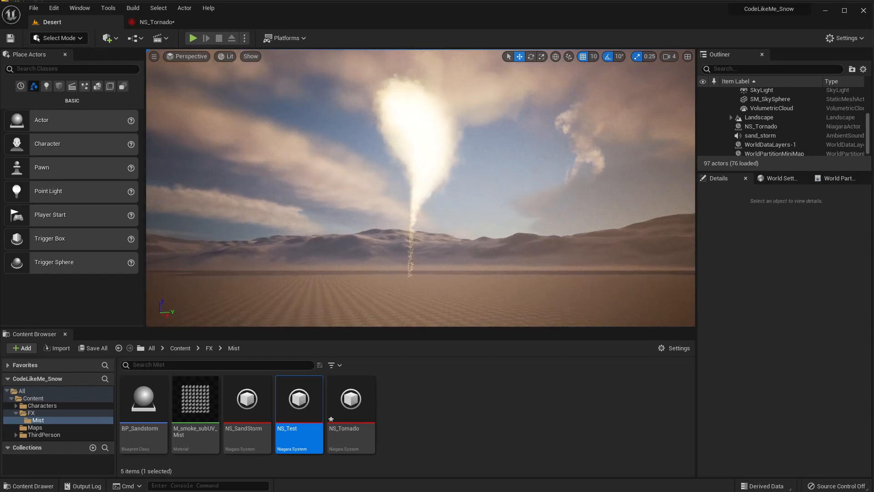
Set Initialize Particle's Uniform Sprite Size Min to 200 and Max to 300 in NS_Tornado and check the Desert level.
click(156, 21)
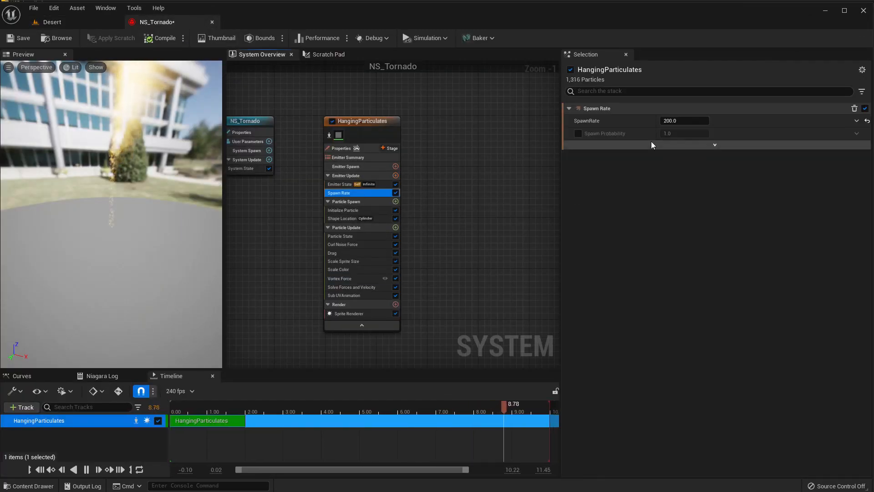
click(345, 210)
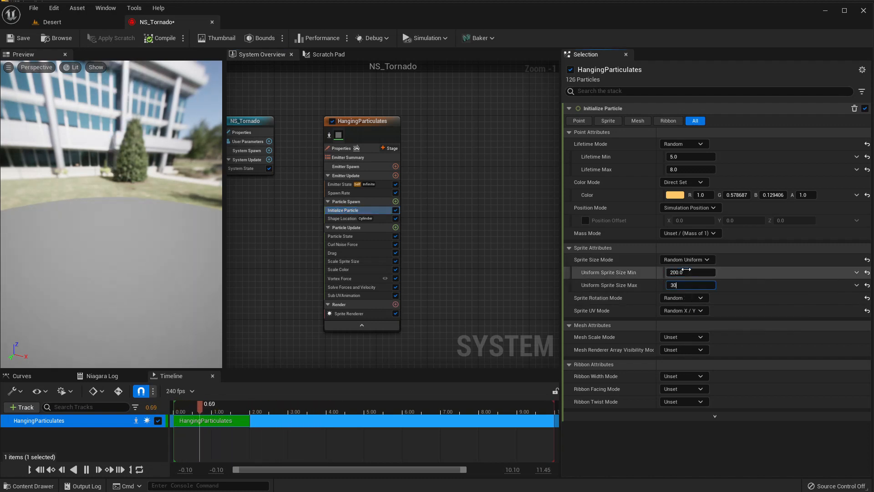
click(71, 21)
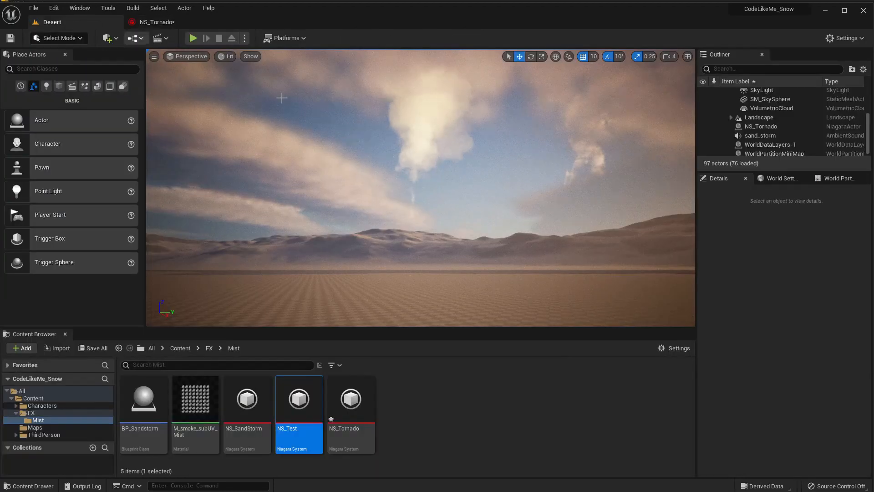
Set Uniform Sprite Size Min to 20 and Max to 30 in NS_Tornado's Initialize Particle module.
click(156, 22)
click(694, 272)
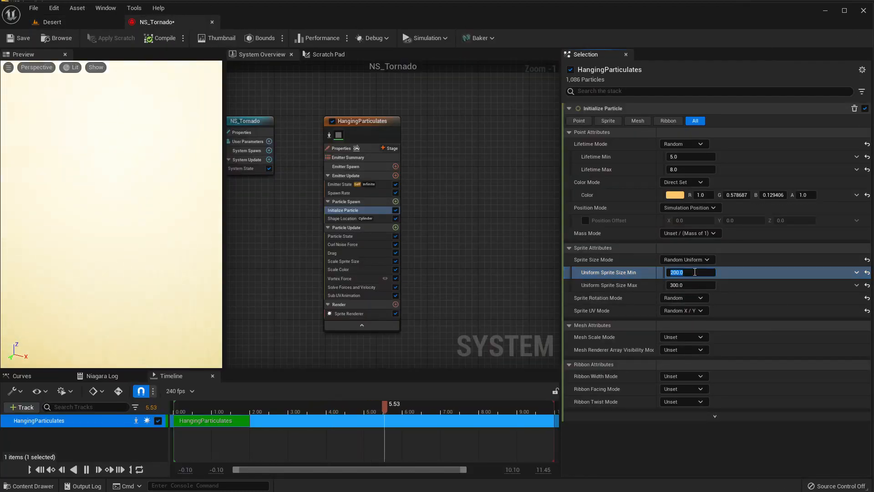
text(20)
key(Tab)
text(30)
key(Return)
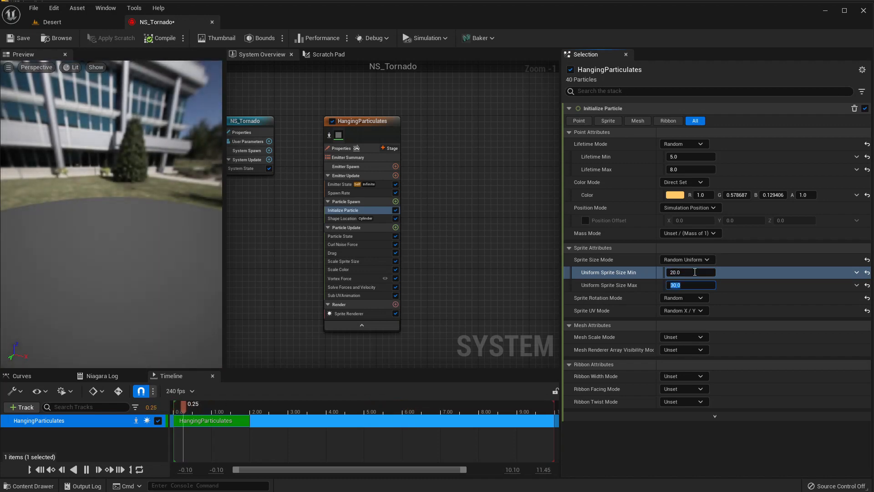
Examine the tornado's particle density and shape in the Desert level from several distances and angles.
click(52, 21)
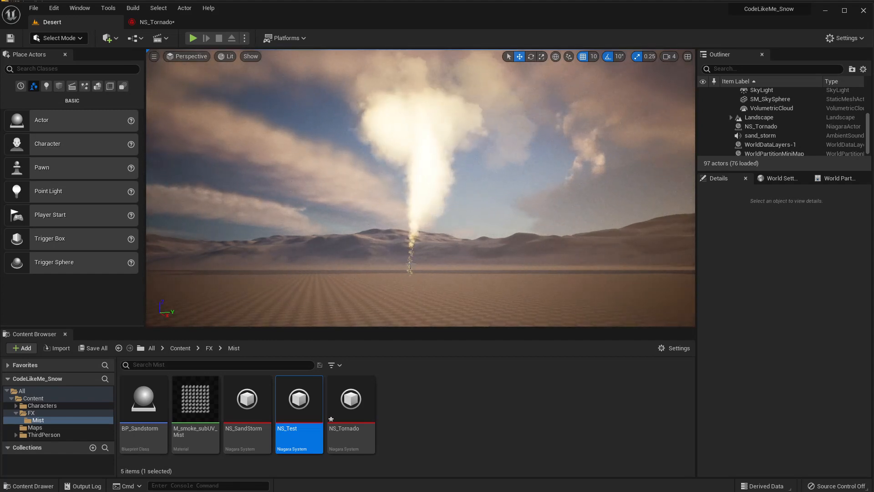
key(d)
right_drag(420, 187, 373, 212)
key(w)
key(s)
key(w)
key(s)
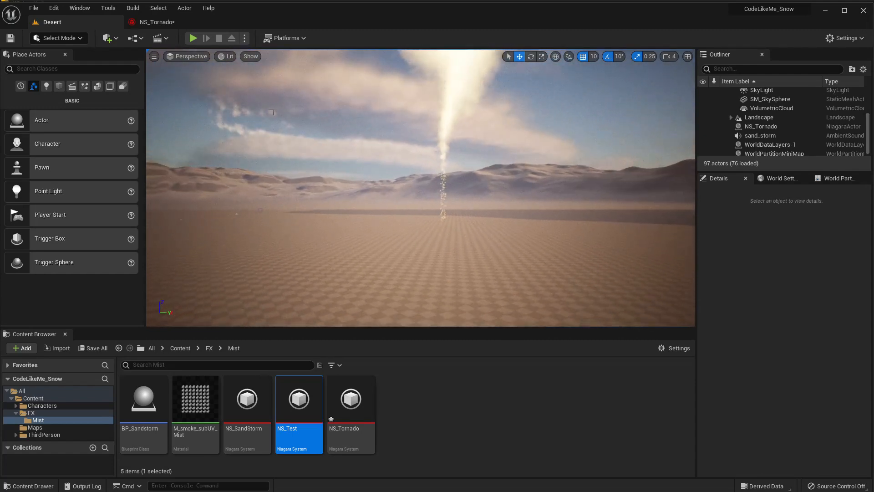
right_drag(265, 98, 285, 102)
key(s)
key(w)
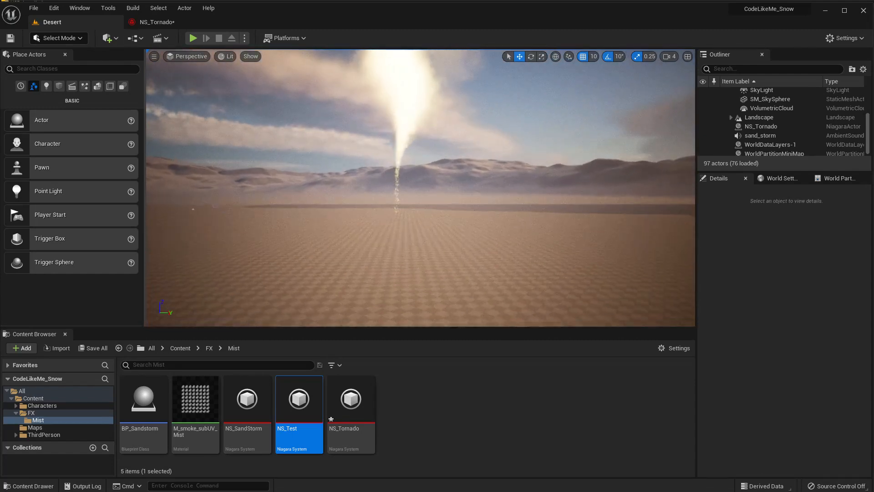
Set Initialize Particle's Uniform Sprite Size range to 200–300 and A of Scale Sprite Size's Multiply Float to 0.01, checking the Desert level.
click(140, 23)
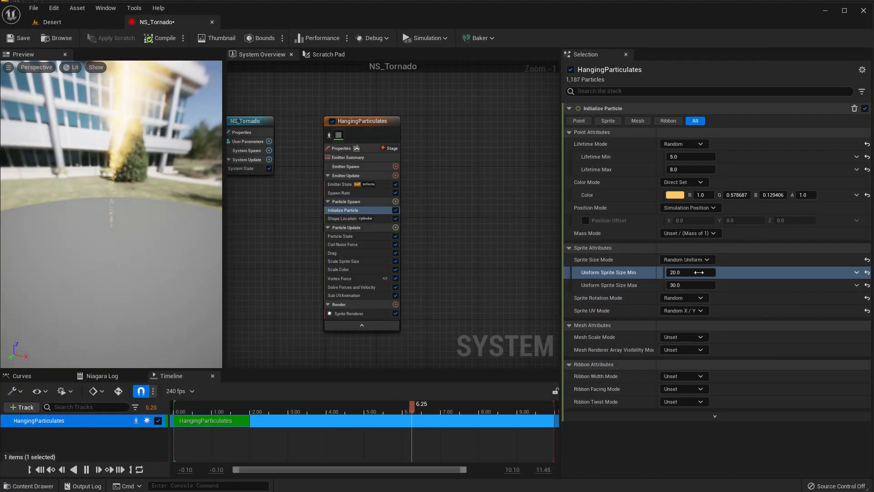
key(Tab)
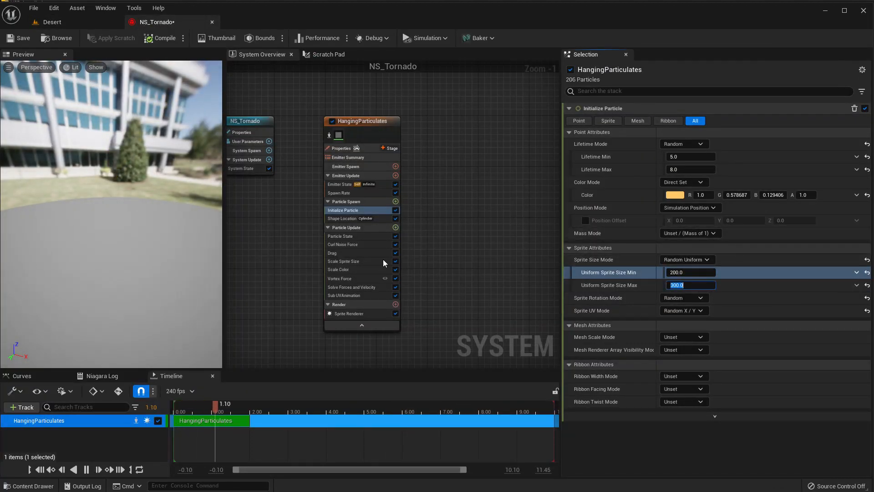
click(351, 261)
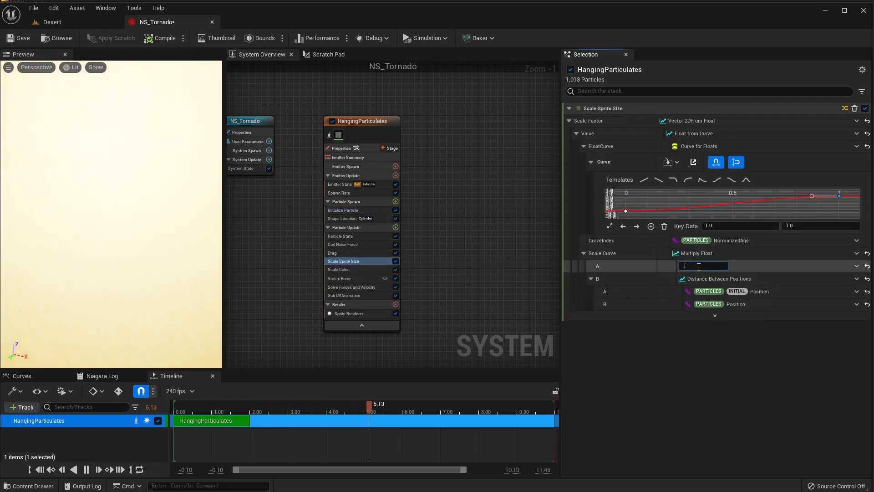
click(699, 266)
text(.01)
click(52, 22)
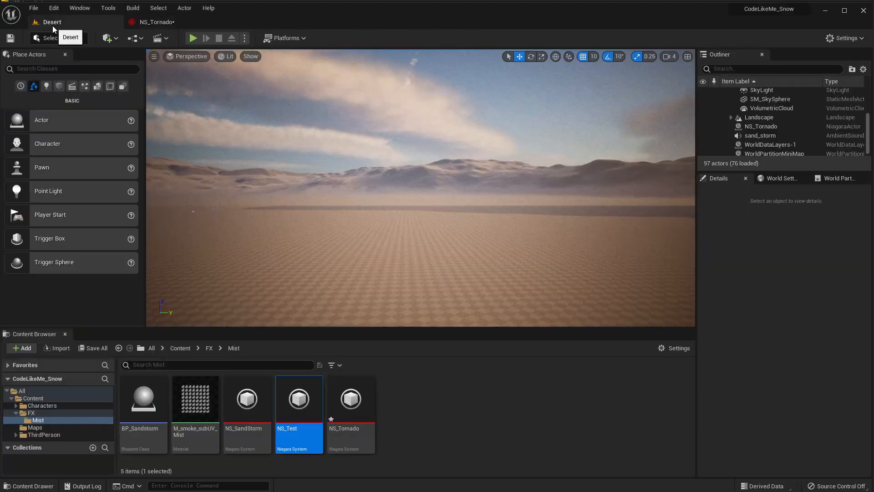
mouse_move(482, 202)
right_down()
mouse_move(489, 179)
mouse_move(470, 199)
mouse_move(482, 202)
right_up()
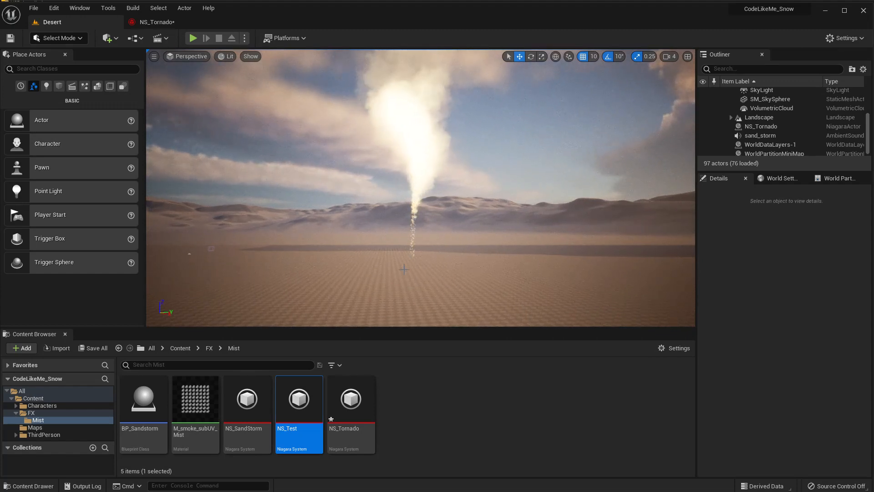
click(157, 22)
click(341, 278)
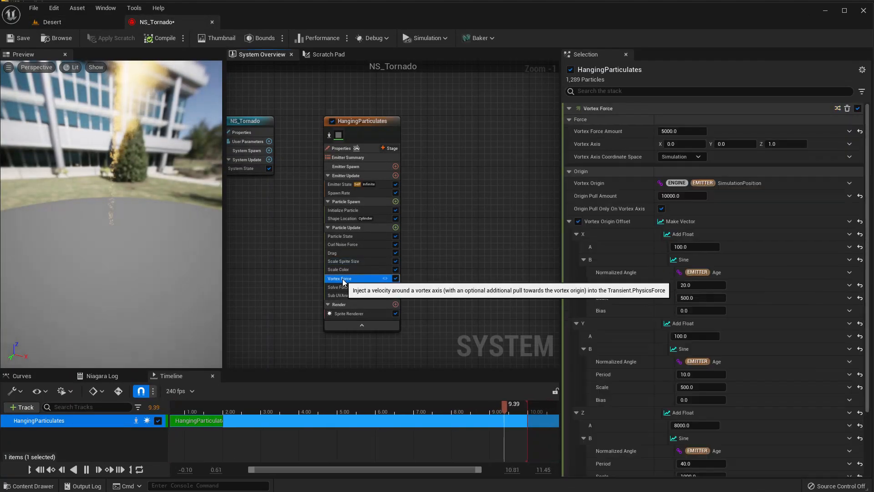
key(ctrl+v)
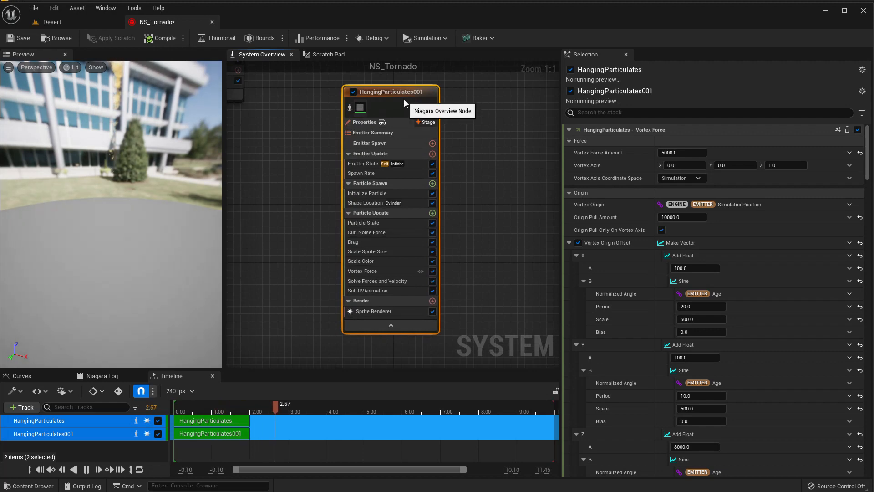
key(Delete)
right_drag(464, 329, 444, 284)
scroll(439, 280, down, 5)
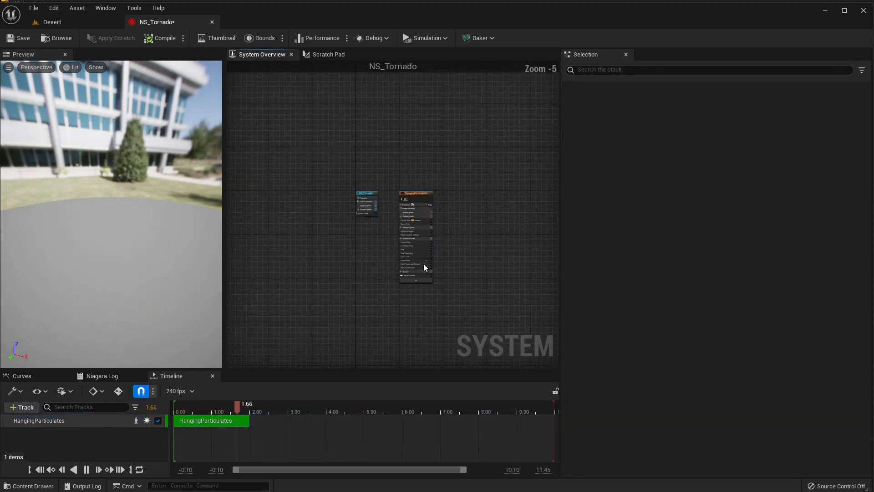
scroll(411, 264, up, 4)
Save NS_Tornado and duplicate the Vortex Force module in the HangingParticulates emitter.
key(ctrl+s)
scroll(437, 273, up, 1)
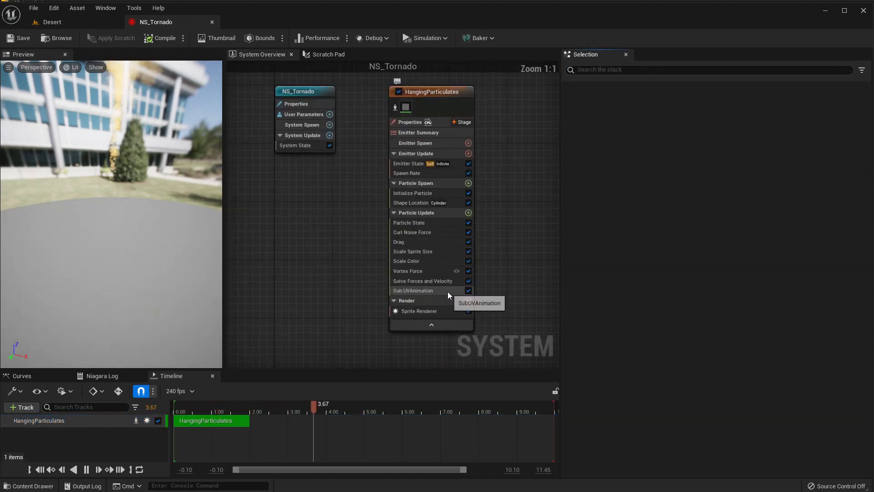
click(434, 271)
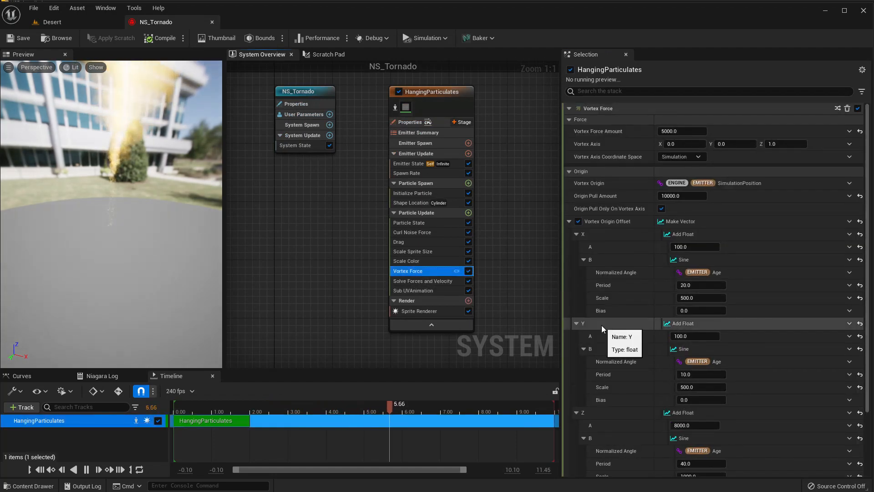
key(ctrl+d)
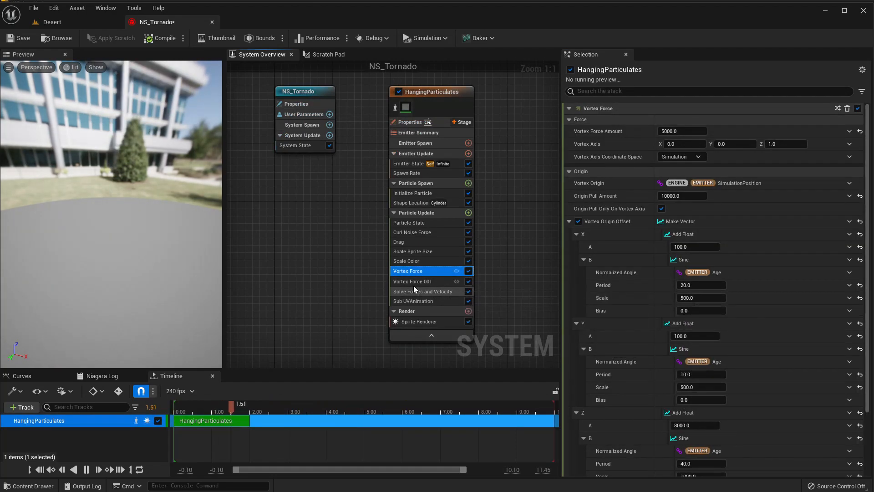
Set Vortex Force 001's Z origin offset to Add Float A 0 and Sine Scale -500, and check the Desert level.
scroll(776, 324, down, 5)
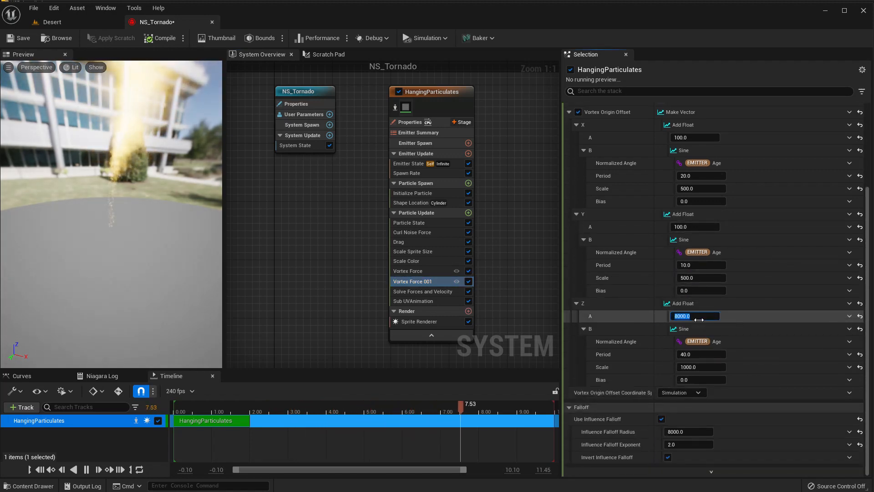
key(Return)
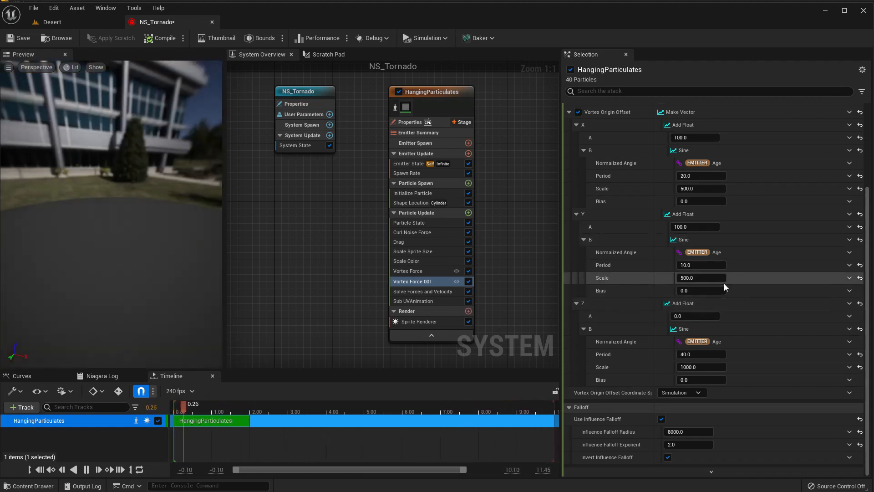
click(708, 367)
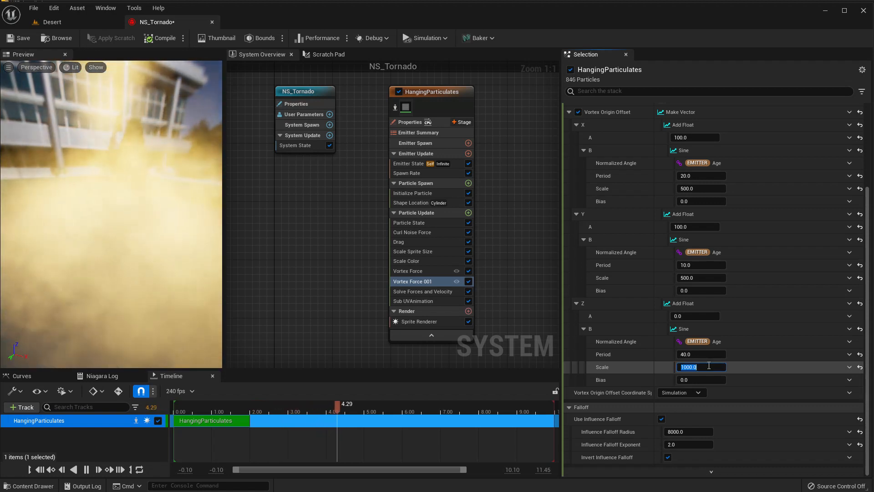
text(-500)
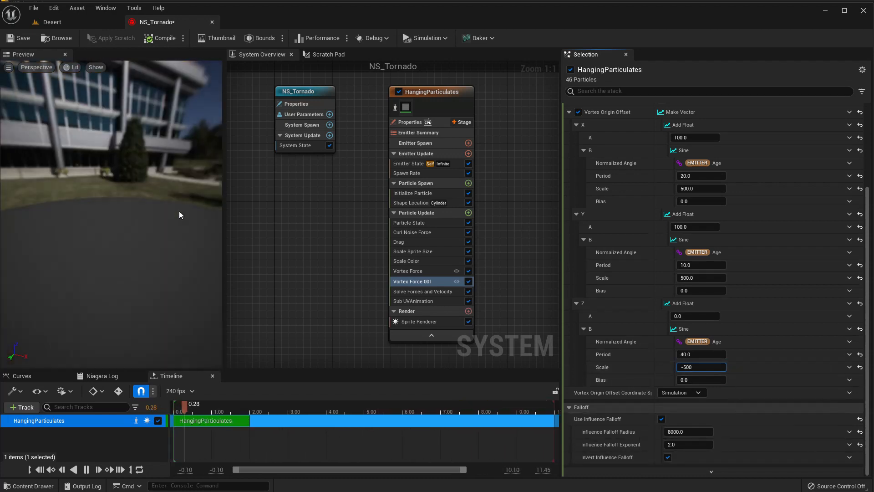
click(75, 25)
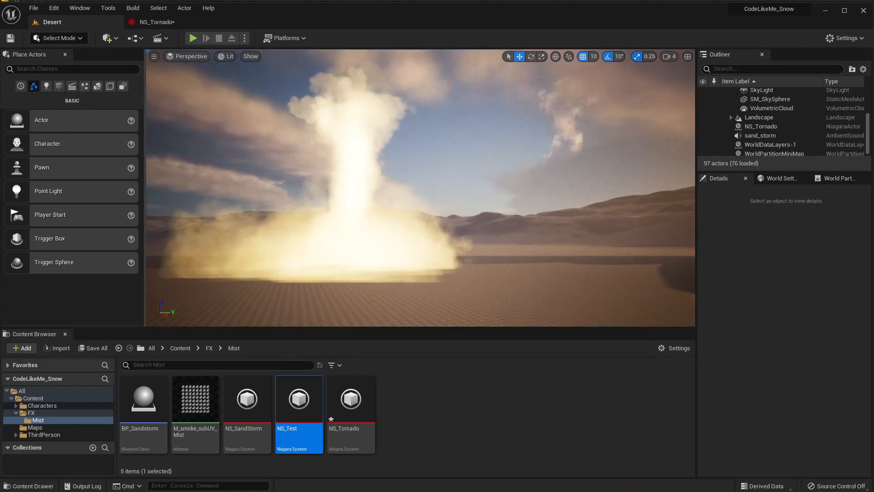
right_drag(542, 187, 515, 199)
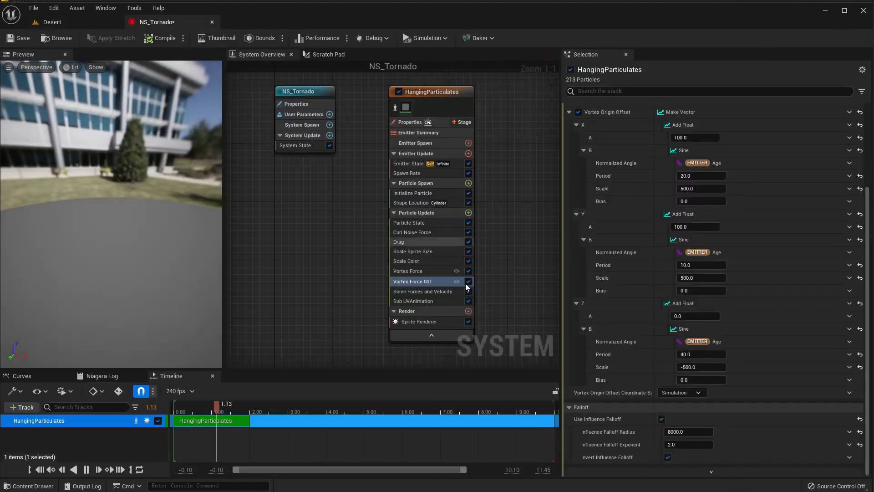
Set the Vortex Force Amount of Vortex Force 001 to 1000 and check the tornado in the Desert level.
scroll(711, 265, up, 3)
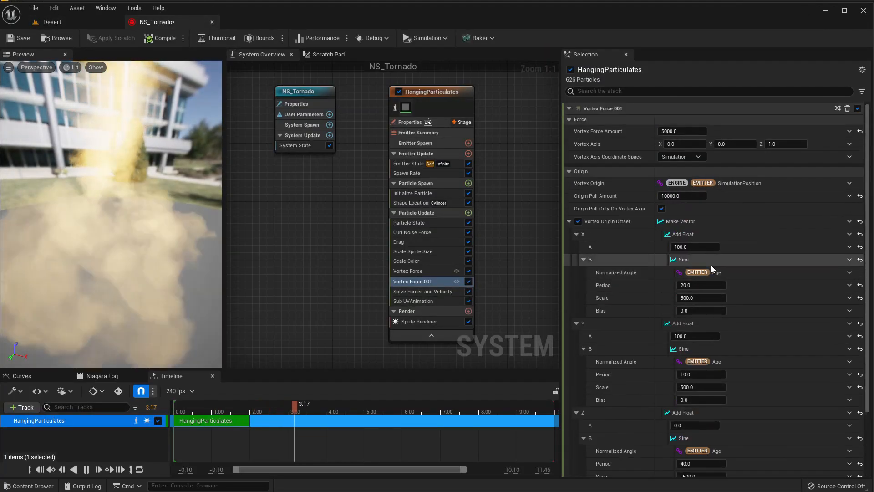
click(687, 132)
text(10)
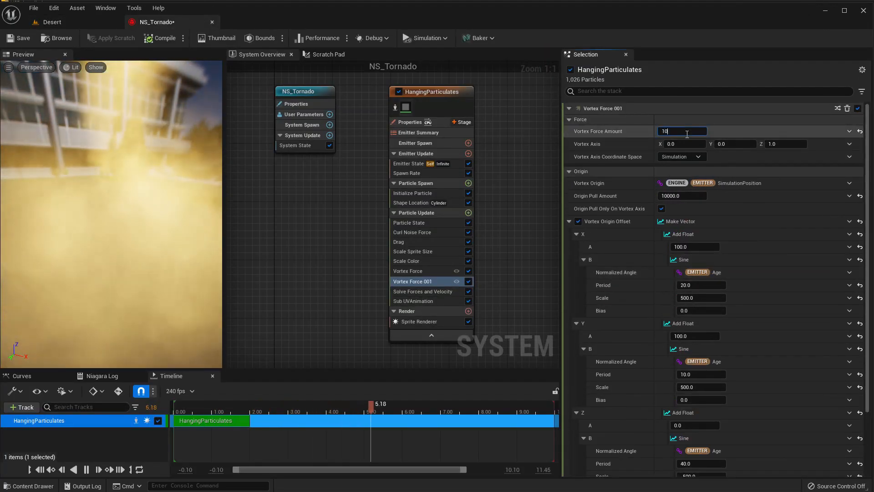
text(00)
key(Return)
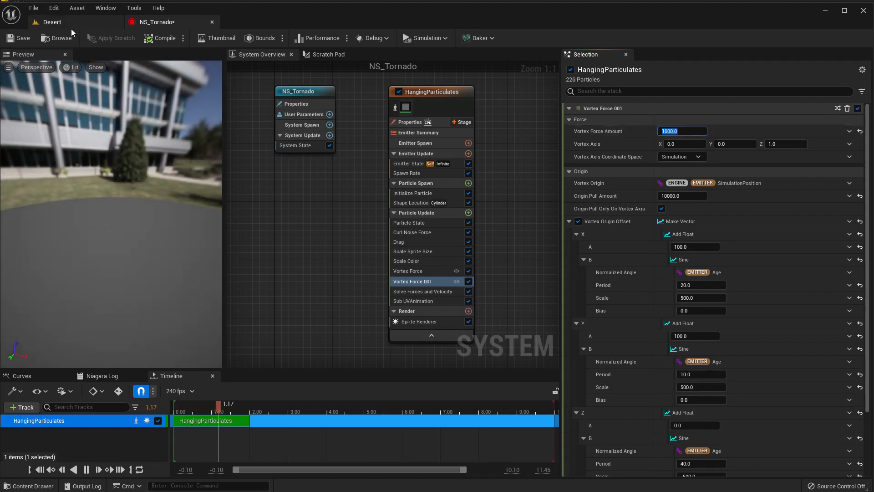
click(78, 23)
right_drag(420, 188, 387, 173)
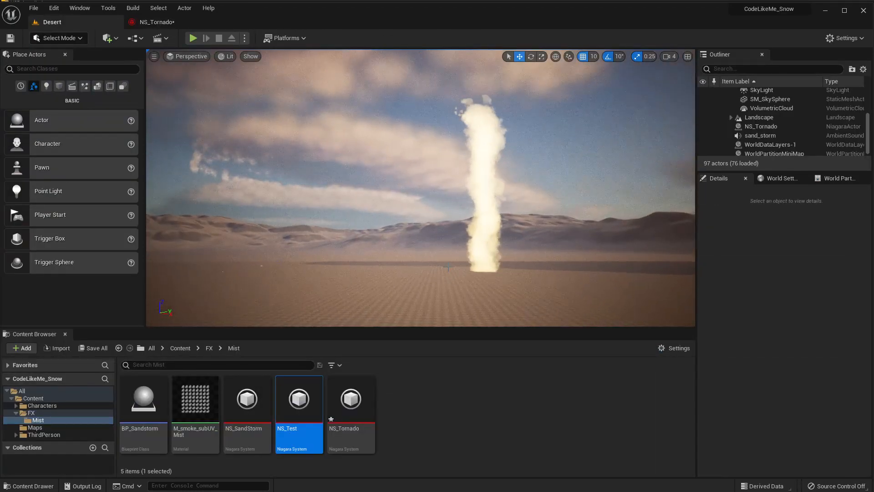
key(w)
right_drag(448, 266, 469, 291)
right_drag(473, 248, 454, 225)
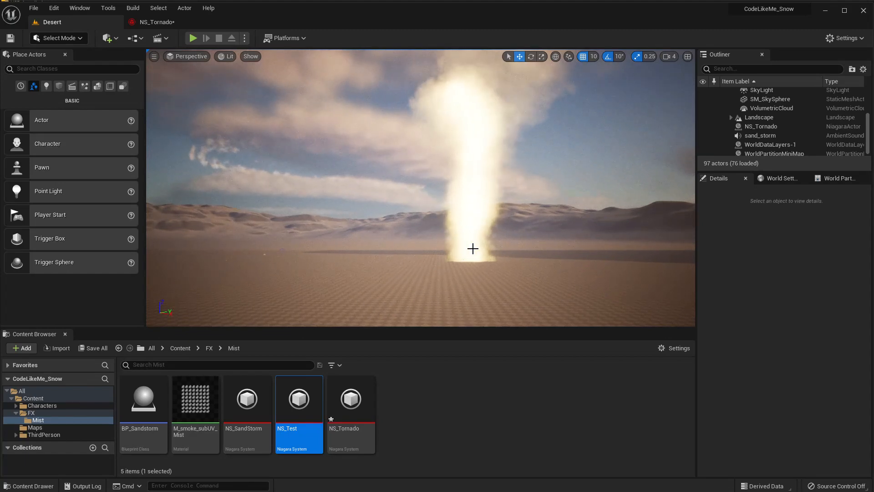
Set the Vortex Force Amount of Vortex Force 001 to 2000 and return to the Desert level.
right_drag(462, 226, 441, 249)
key(s)
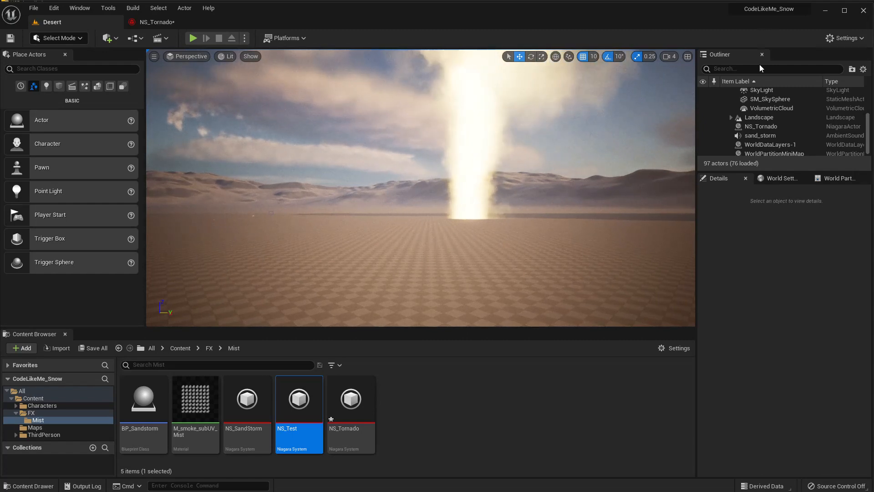
click(200, 22)
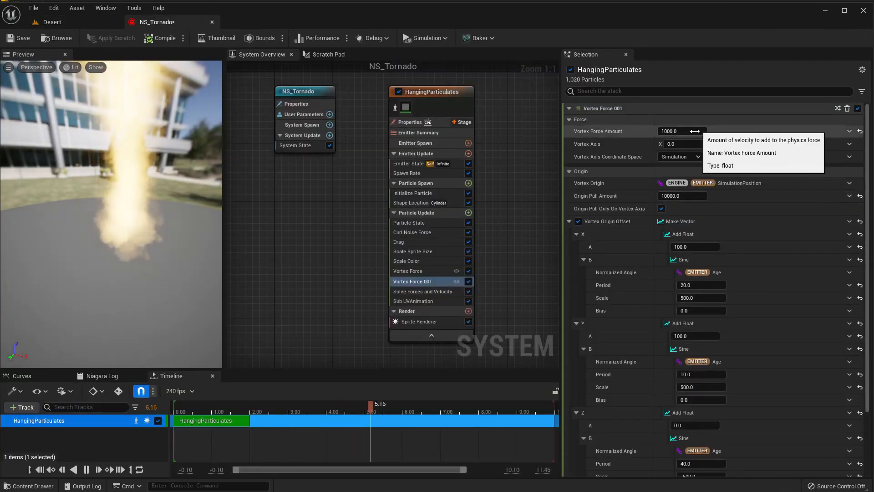
click(692, 131)
text(2000)
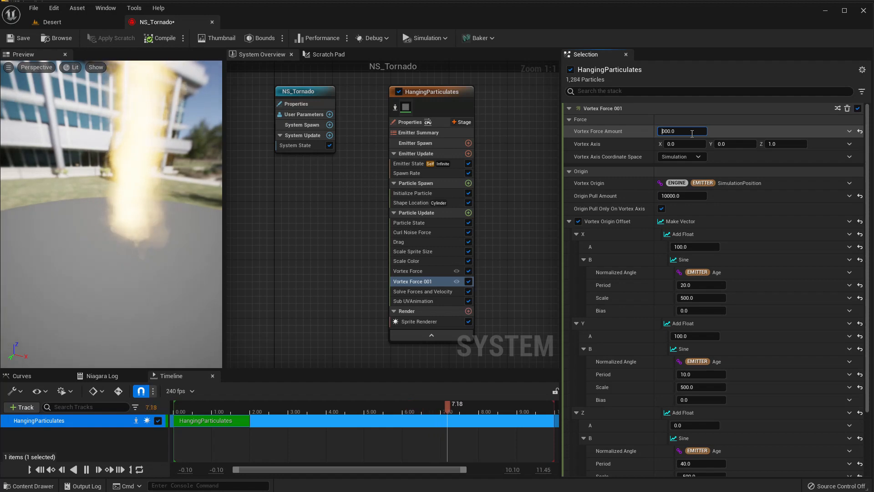
key(Return)
click(47, 19)
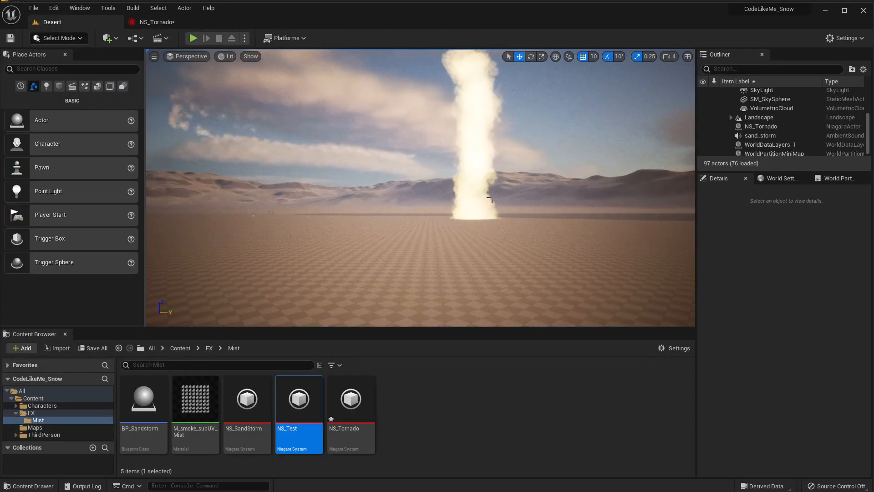
Examine the tornado's base, column and top from several sides in the Desert level, including in a full-screen viewport.
right_drag(489, 199, 553, 165)
key(d)
key(a)
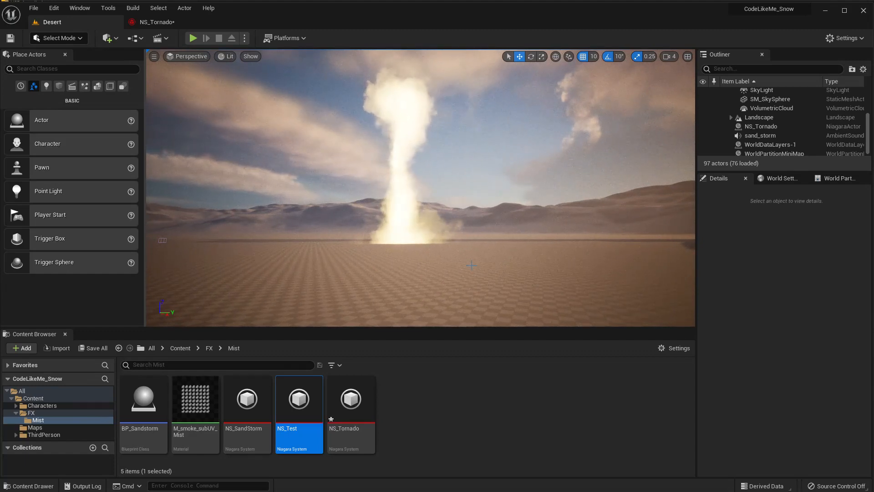
key(d)
mouse_move(466, 250)
right_down()
mouse_move(441, 246)
mouse_move(491, 259)
mouse_move(467, 245)
right_up()
key(a)
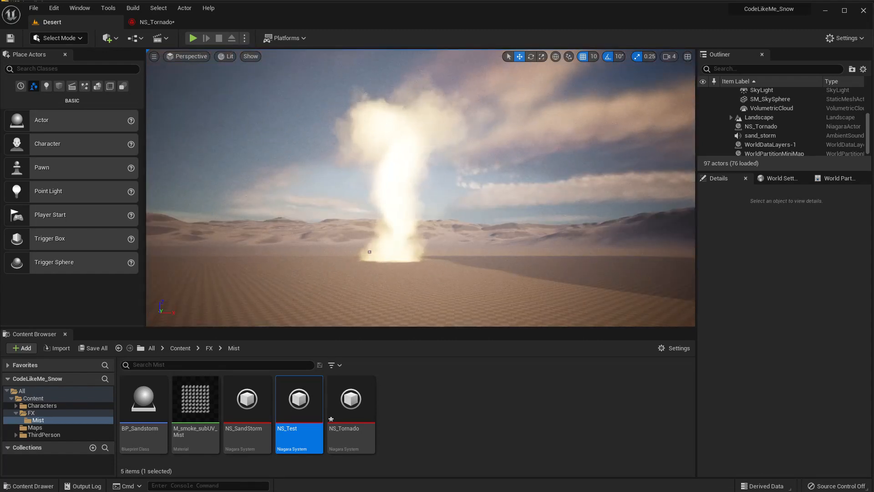
right_drag(433, 166, 440, 170)
key(F11)
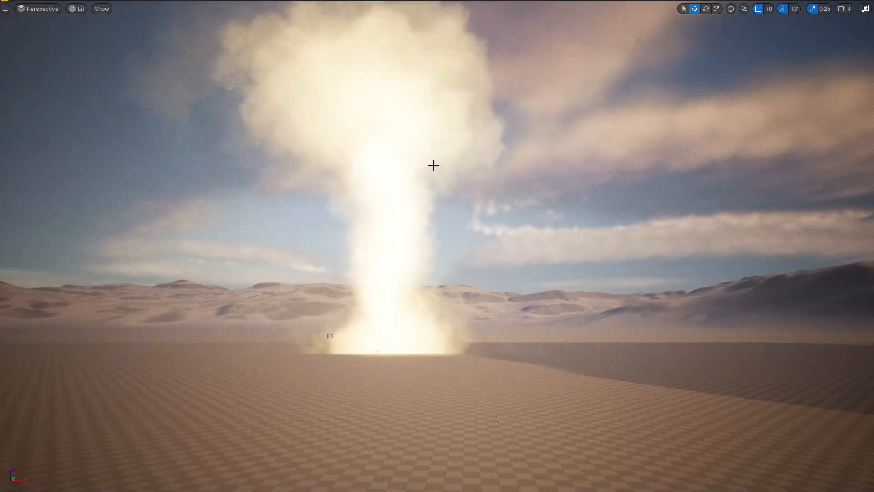
right_drag(433, 165, 411, 154)
mouse_move(565, 284)
right_down()
mouse_move(568, 264)
mouse_move(571, 275)
right_up()
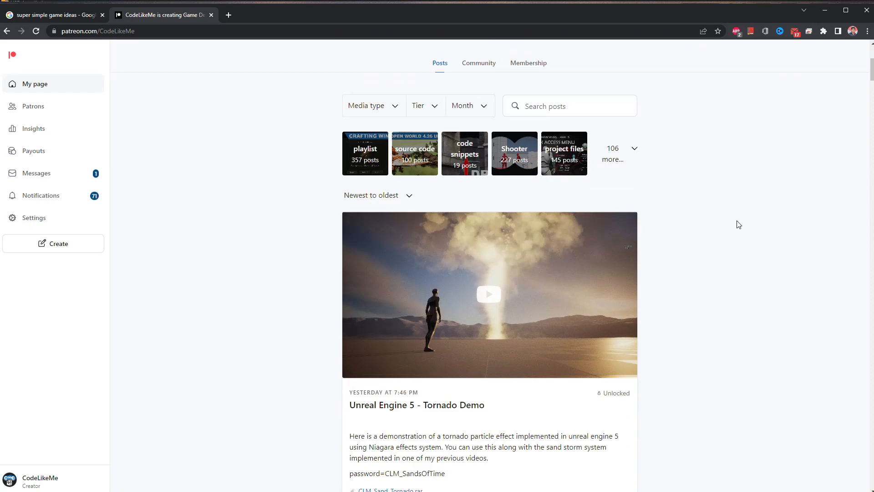
Look through the CodeLikeMe Patreon posts, from the Tornado Demo down to the older Niagara effect demos.
scroll(738, 224, down, 10)
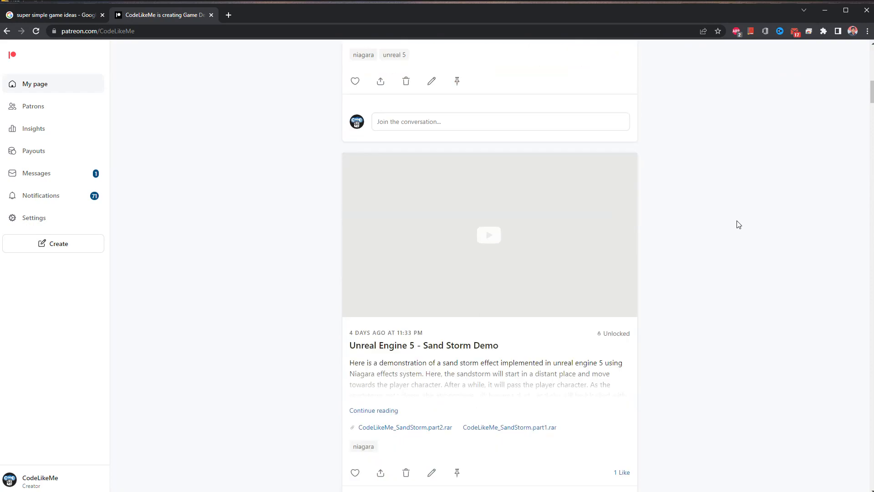
scroll(739, 225, down, 18)
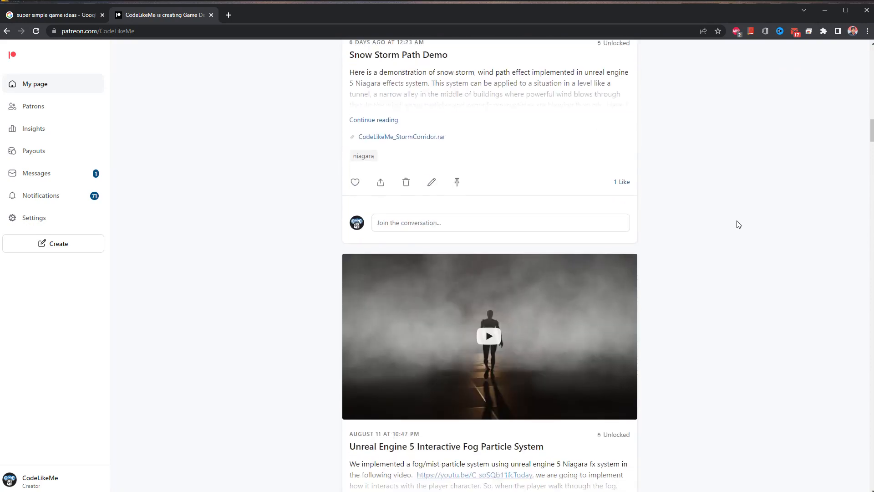